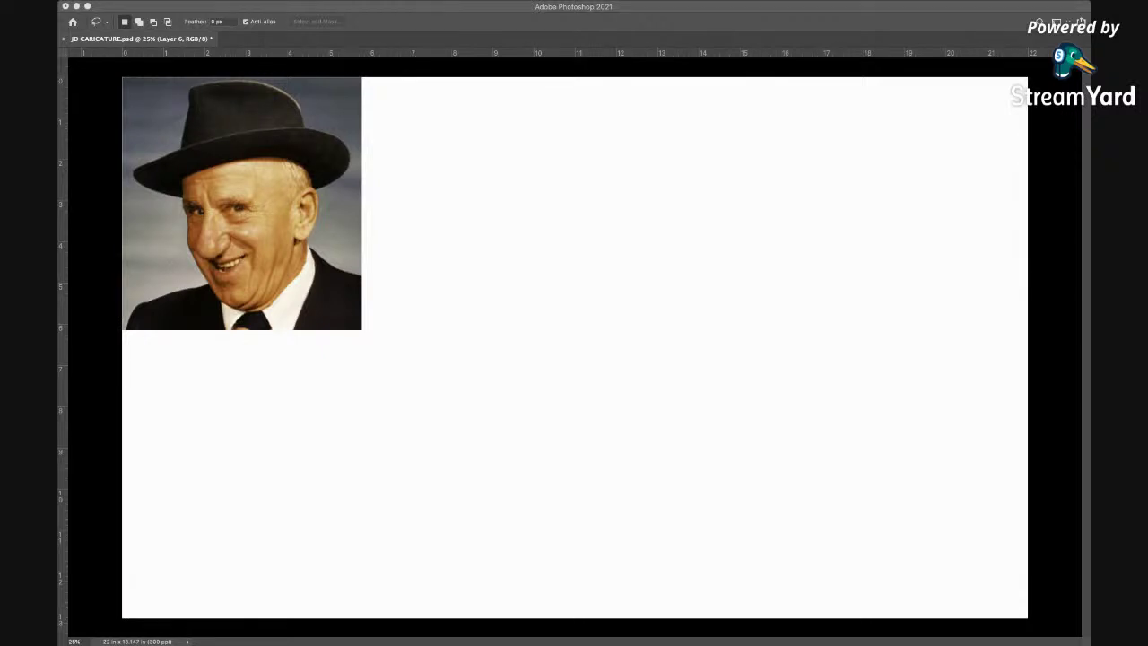
Add a new layer and set up a blue brush at size 25 for rough sketching
click(706, 13)
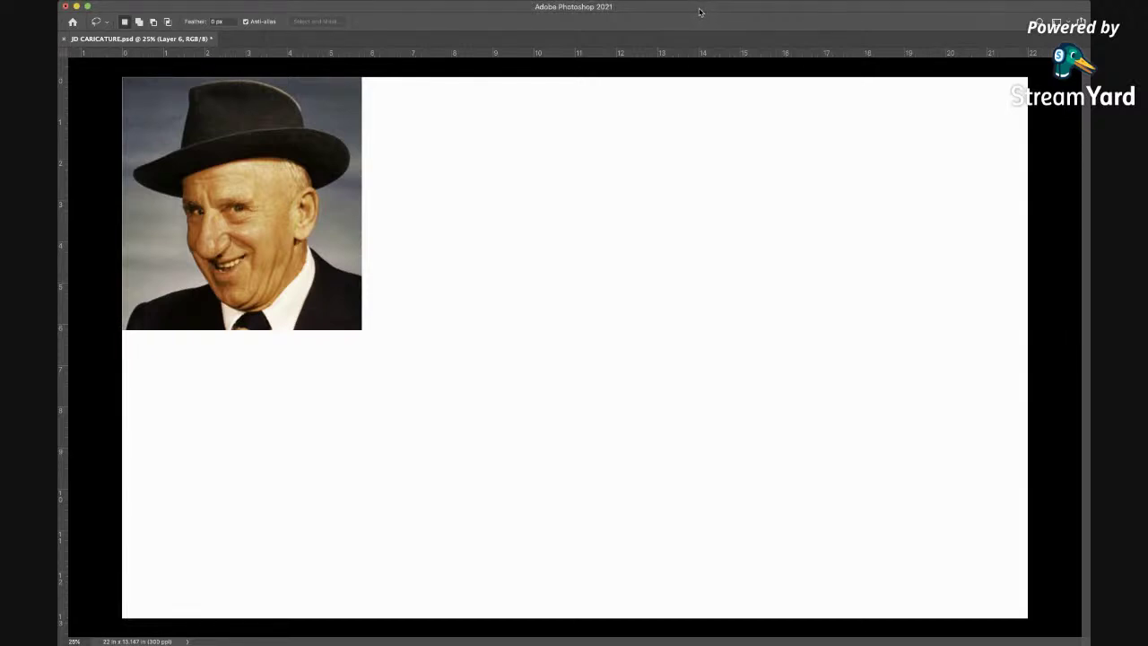
key(b)
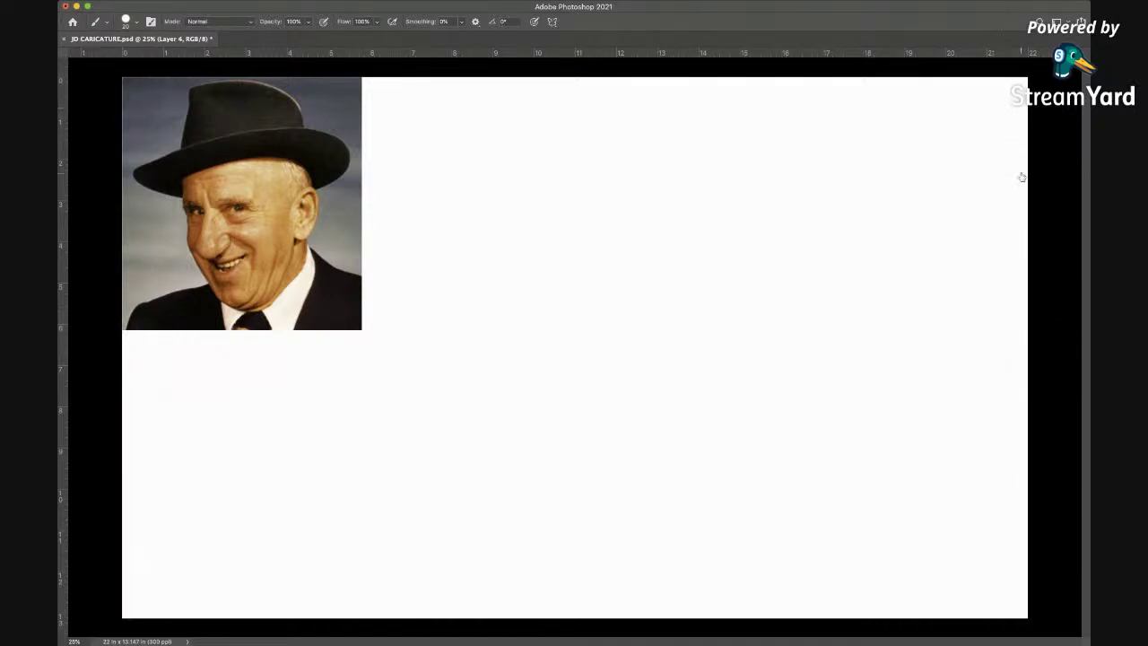
key(super+shift+alt+n)
key(bracketleft)
key(bracketright)
key(i)
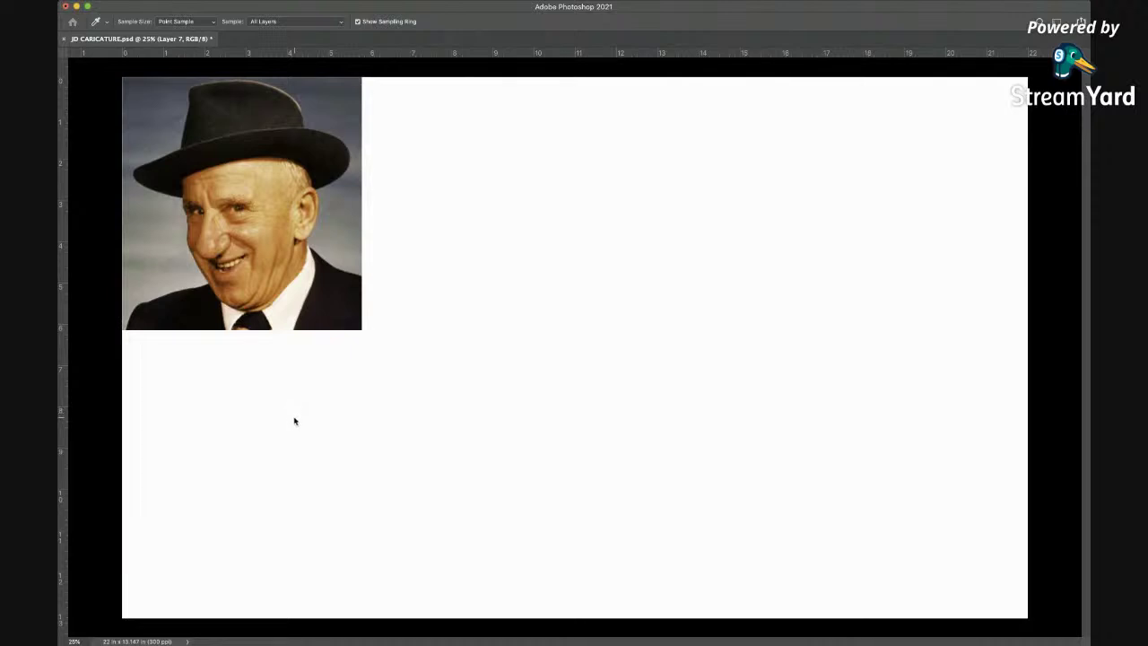
key(b)
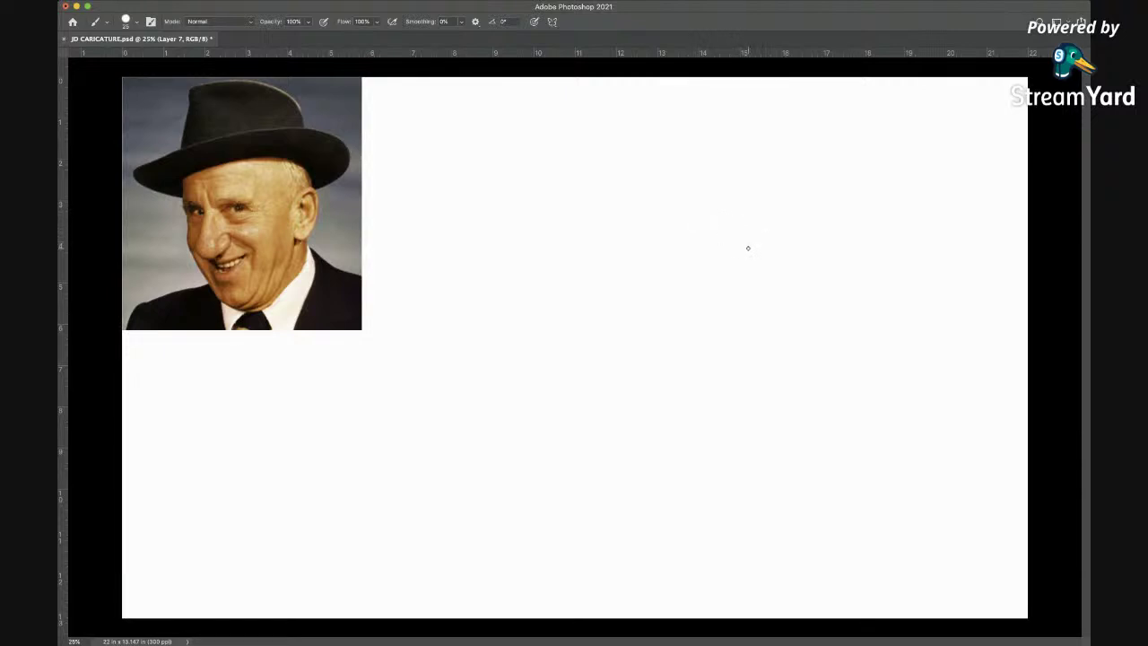
Rough out the hat beside the reference photo with a wide tilted brim ellipse and a tall crown
mouse_move(746, 249)
mouse_down()
mouse_move(745, 179)
mouse_move(579, 275)
mouse_move(722, 237)
mouse_up()
mouse_move(556, 208)
mouse_down()
mouse_move(556, 93)
mouse_move(562, 103)
mouse_move(552, 118)
mouse_move(538, 95)
mouse_move(550, 118)
mouse_move(540, 101)
mouse_move(677, 98)
mouse_move(700, 106)
mouse_move(728, 145)
mouse_move(725, 166)
mouse_move(584, 90)
mouse_move(557, 92)
mouse_move(550, 119)
mouse_move(537, 93)
mouse_move(550, 129)
mouse_up()
mouse_move(542, 95)
mouse_down()
mouse_move(578, 99)
mouse_move(558, 201)
mouse_up()
drag(725, 148, 726, 177)
mouse_move(726, 158)
mouse_down()
mouse_move(708, 100)
mouse_move(654, 90)
mouse_up()
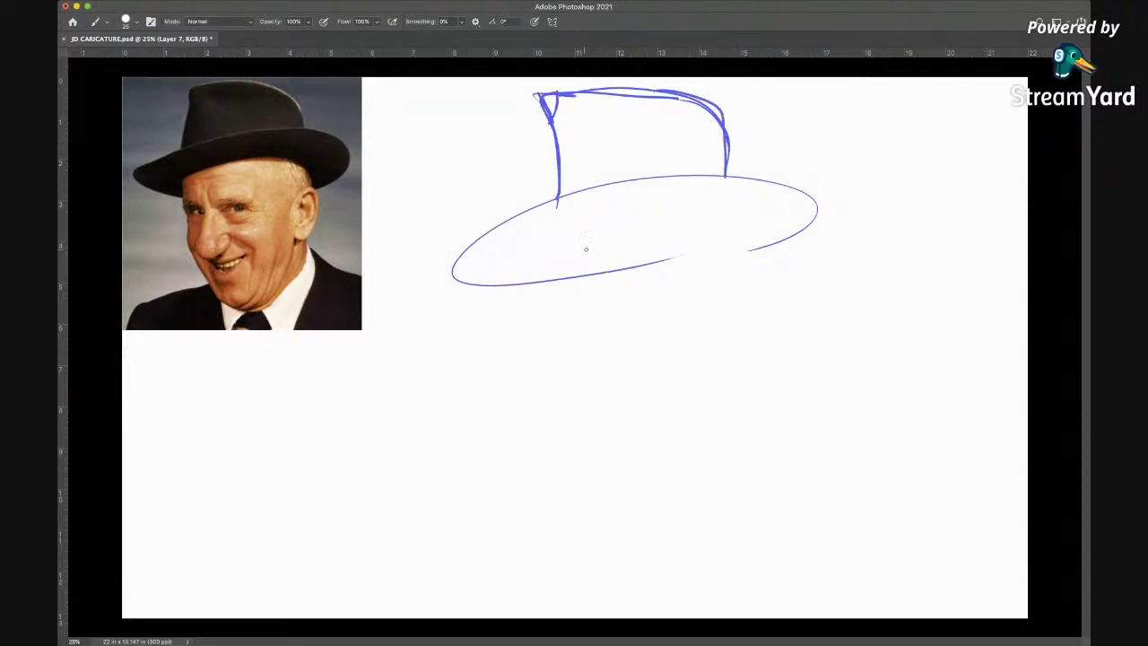
Sketch the forehead line and head sides beneath the hat, and redraw the brim outline wider
mouse_move(551, 258)
mouse_down()
mouse_move(731, 230)
mouse_move(719, 230)
mouse_up()
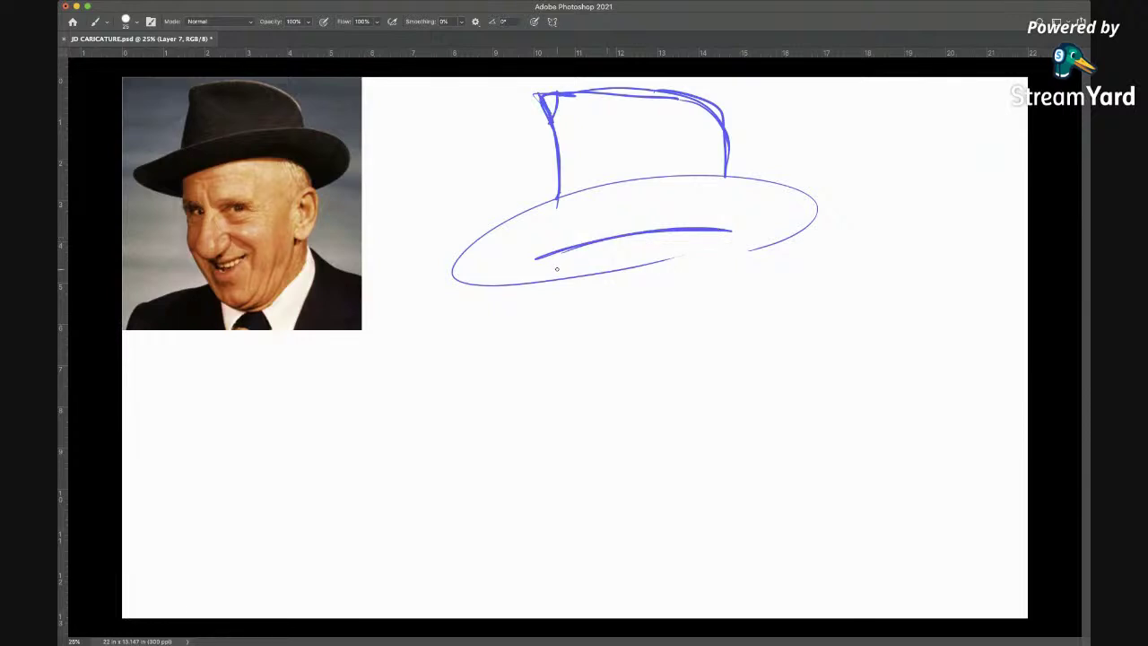
drag(542, 259, 543, 294)
drag(719, 235, 726, 293)
drag(545, 260, 545, 282)
mouse_move(544, 283)
mouse_down()
mouse_move(488, 284)
mouse_move(436, 269)
mouse_move(457, 236)
mouse_move(493, 232)
mouse_move(470, 237)
mouse_move(536, 204)
mouse_move(563, 197)
mouse_up()
mouse_move(479, 233)
mouse_down()
mouse_move(593, 187)
mouse_move(817, 194)
mouse_move(789, 235)
mouse_up()
mouse_move(725, 264)
mouse_down()
mouse_move(809, 241)
mouse_move(797, 179)
mouse_move(593, 192)
mouse_up()
drag(542, 258, 533, 346)
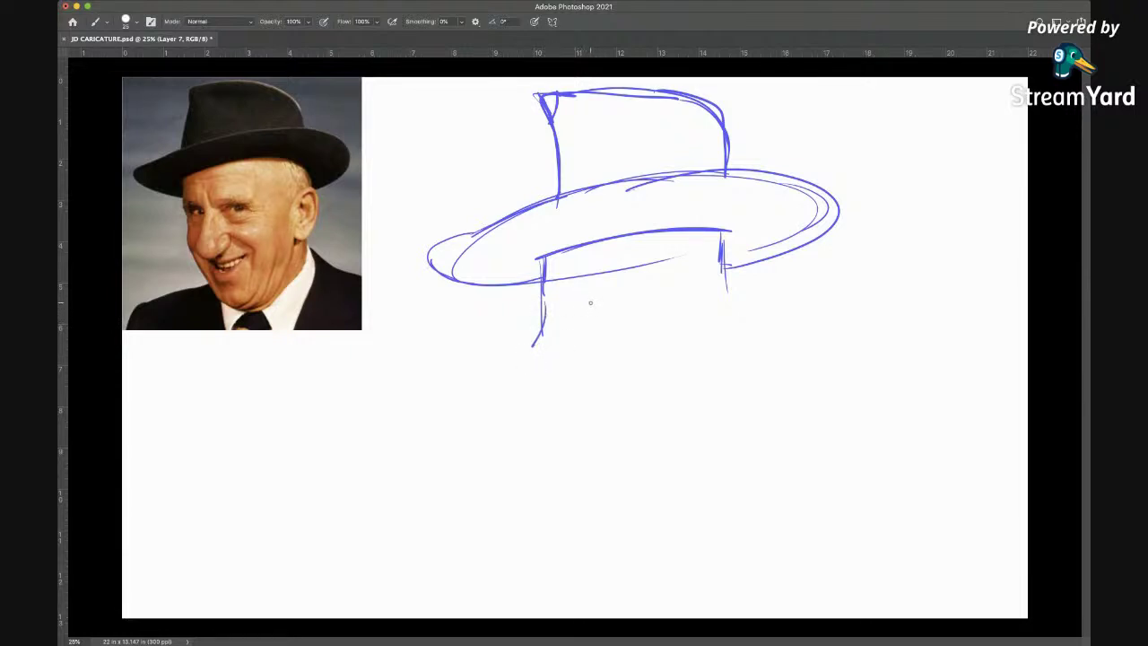
Sketch a brow guideline across the face and a large oval ear below the brim
drag(539, 298, 674, 293)
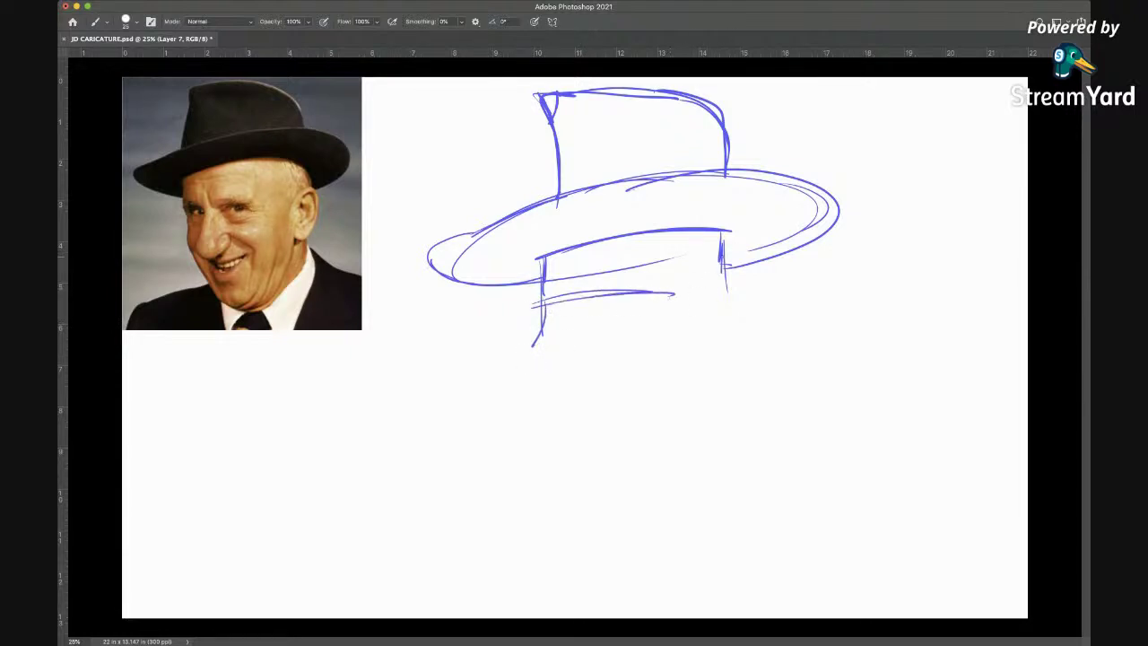
mouse_move(704, 303)
mouse_down()
mouse_move(758, 292)
mouse_move(733, 362)
mouse_move(764, 334)
mouse_move(738, 368)
mouse_up()
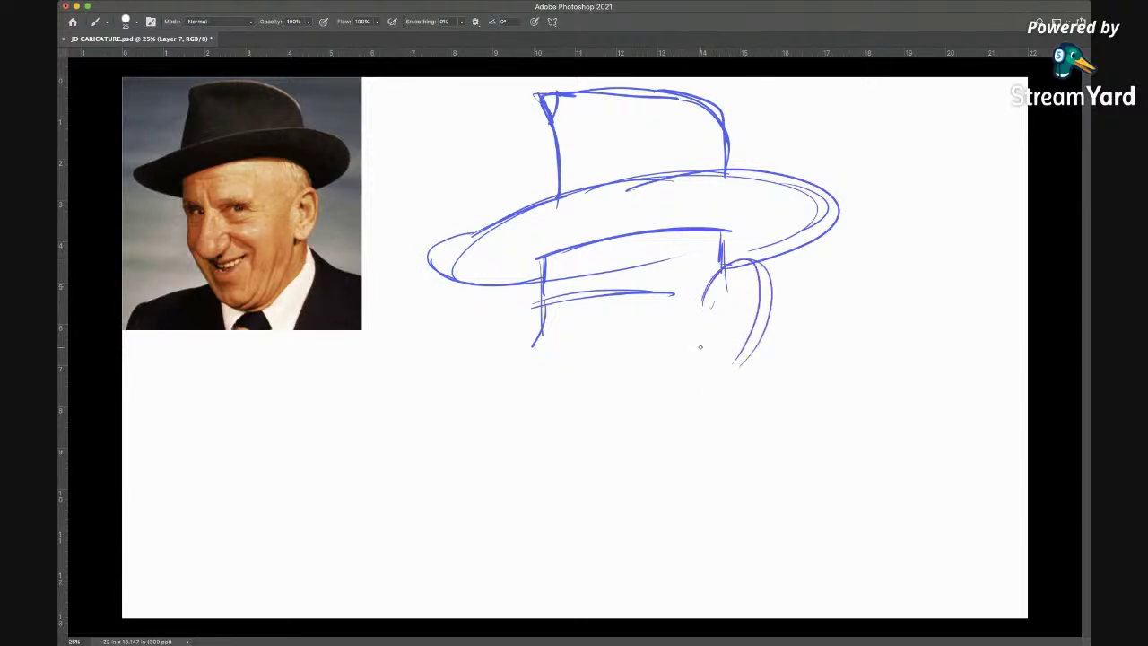
mouse_move(703, 328)
mouse_down()
mouse_move(700, 357)
mouse_move(740, 370)
mouse_move(760, 350)
mouse_up()
mouse_move(705, 285)
mouse_down()
mouse_move(767, 322)
mouse_move(746, 371)
mouse_up()
mouse_move(734, 262)
mouse_down()
mouse_move(704, 302)
mouse_move(764, 357)
mouse_move(748, 368)
mouse_move(762, 332)
mouse_move(736, 372)
mouse_up()
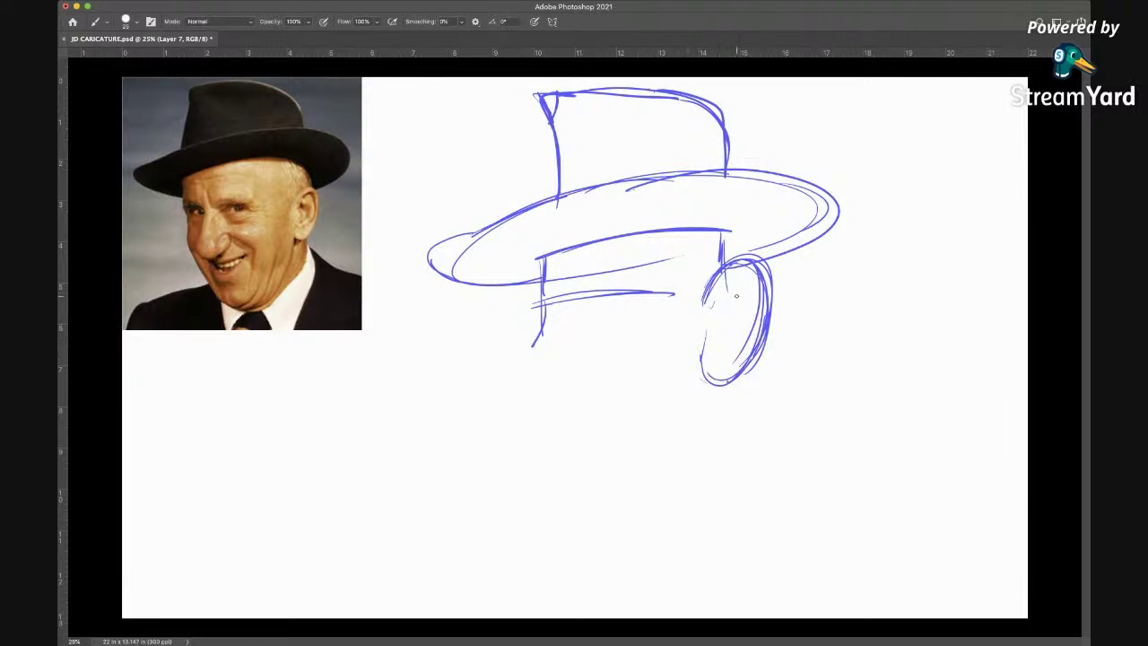
Reinforce the sideburn and brow lines and sketch vertical frown lines between the eyebrows
drag(723, 231, 721, 261)
drag(582, 278, 581, 307)
mouse_move(587, 279)
mouse_down()
mouse_move(587, 307)
mouse_move(670, 296)
mouse_up()
drag(578, 285, 578, 307)
mouse_move(574, 294)
mouse_down()
mouse_move(534, 303)
mouse_move(567, 303)
mouse_up()
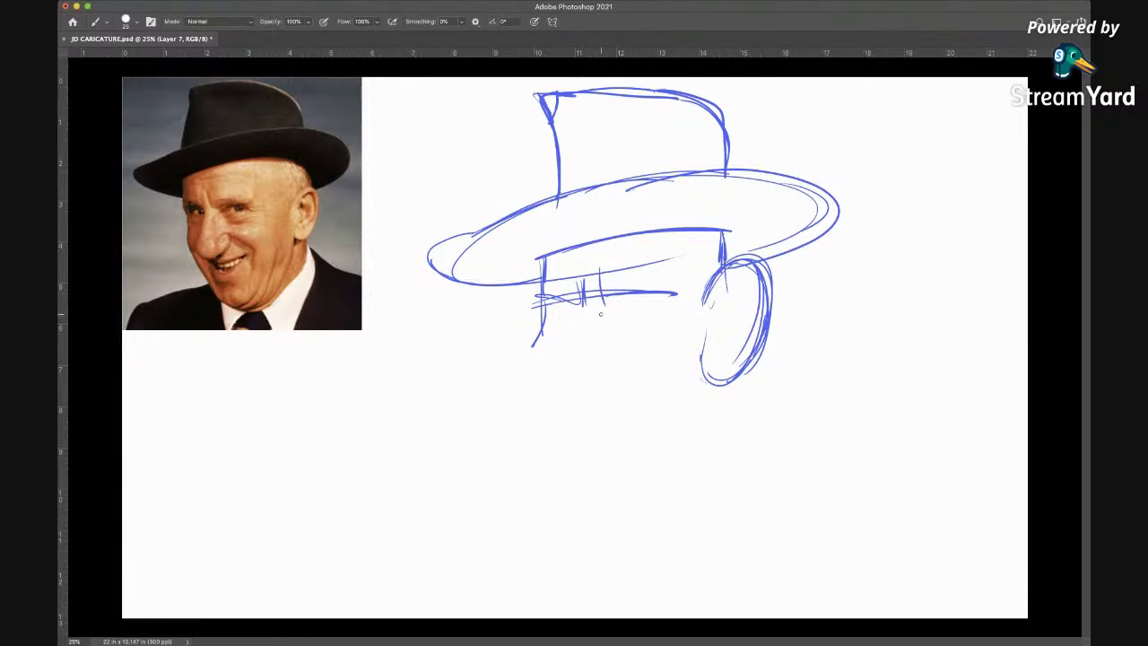
Sketch an exaggerated nose with a long bridge, a round bulbous tip and a large nostril wing
drag(580, 308, 531, 369)
drag(580, 304, 479, 425)
mouse_move(473, 426)
mouse_down()
mouse_move(507, 480)
mouse_move(538, 482)
mouse_up()
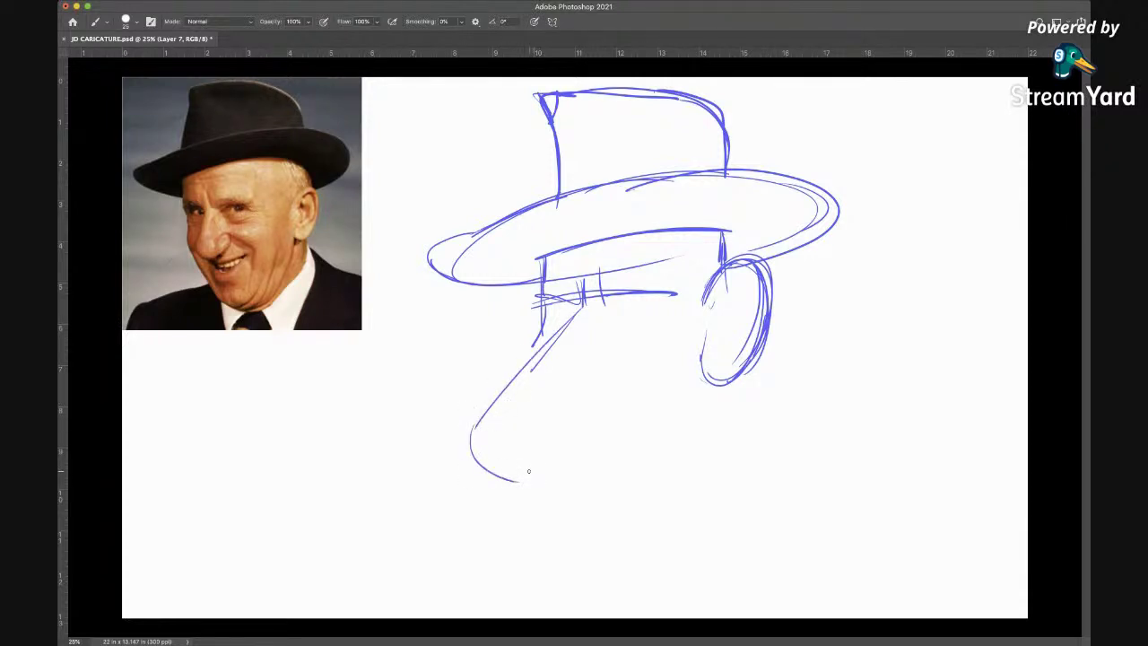
mouse_move(604, 310)
mouse_down()
mouse_move(583, 392)
mouse_move(614, 358)
mouse_move(618, 412)
mouse_move(546, 476)
mouse_move(504, 477)
mouse_move(540, 477)
mouse_up()
mouse_move(551, 403)
mouse_down()
mouse_move(477, 457)
mouse_move(536, 377)
mouse_up()
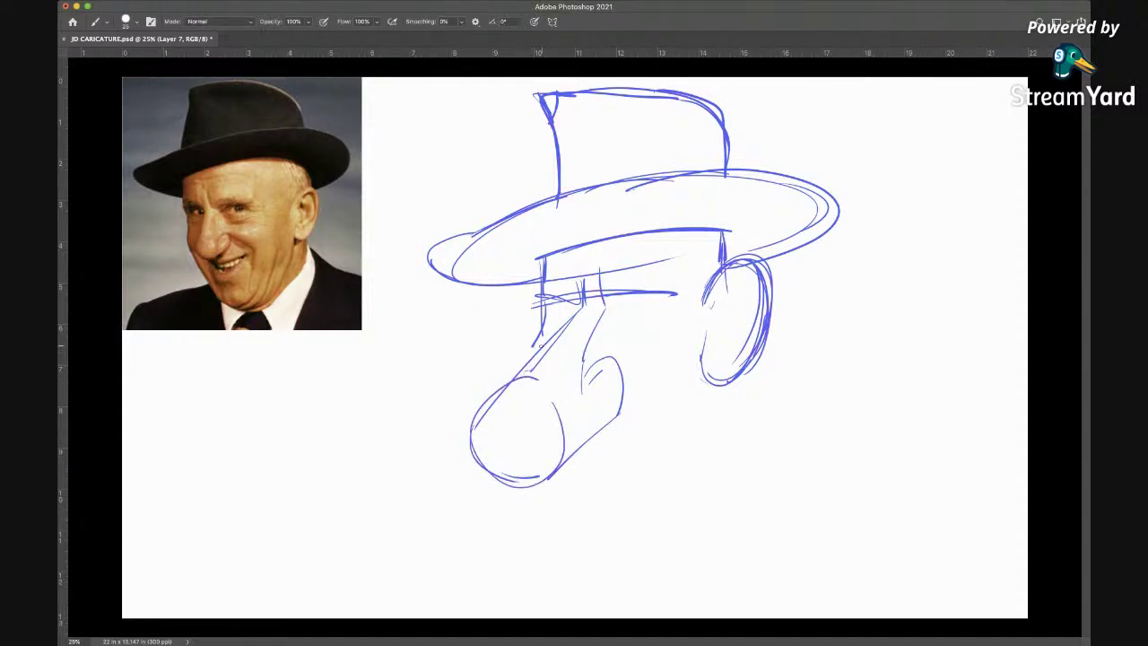
mouse_move(531, 362)
mouse_down()
mouse_move(468, 438)
mouse_move(538, 475)
mouse_up()
mouse_move(563, 410)
mouse_down()
mouse_move(573, 438)
mouse_move(546, 476)
mouse_move(610, 410)
mouse_up()
mouse_move(584, 452)
mouse_down()
mouse_move(617, 395)
mouse_move(626, 400)
mouse_move(606, 355)
mouse_move(621, 413)
mouse_move(602, 429)
mouse_up()
drag(574, 378, 615, 358)
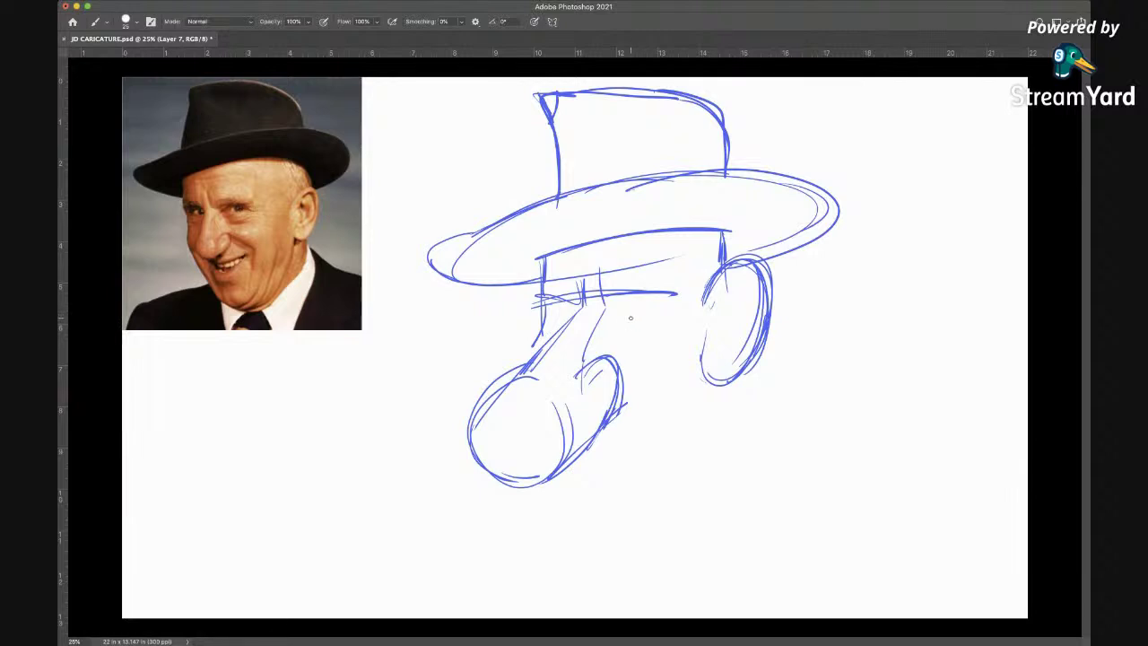
Sketch the rounded cheek beneath the eye with its smile fold, and strengthen the nose and far face contours
mouse_move(610, 323)
mouse_down()
mouse_move(681, 318)
mouse_move(643, 312)
mouse_up()
mouse_move(678, 310)
mouse_down()
mouse_move(635, 312)
mouse_move(609, 346)
mouse_move(622, 360)
mouse_up()
drag(588, 372, 598, 364)
mouse_move(615, 363)
mouse_down()
mouse_move(669, 389)
mouse_move(651, 429)
mouse_move(514, 486)
mouse_move(465, 421)
mouse_move(541, 360)
mouse_move(542, 344)
mouse_up()
mouse_move(537, 300)
mouse_down()
mouse_move(545, 331)
mouse_move(528, 357)
mouse_move(533, 300)
mouse_up()
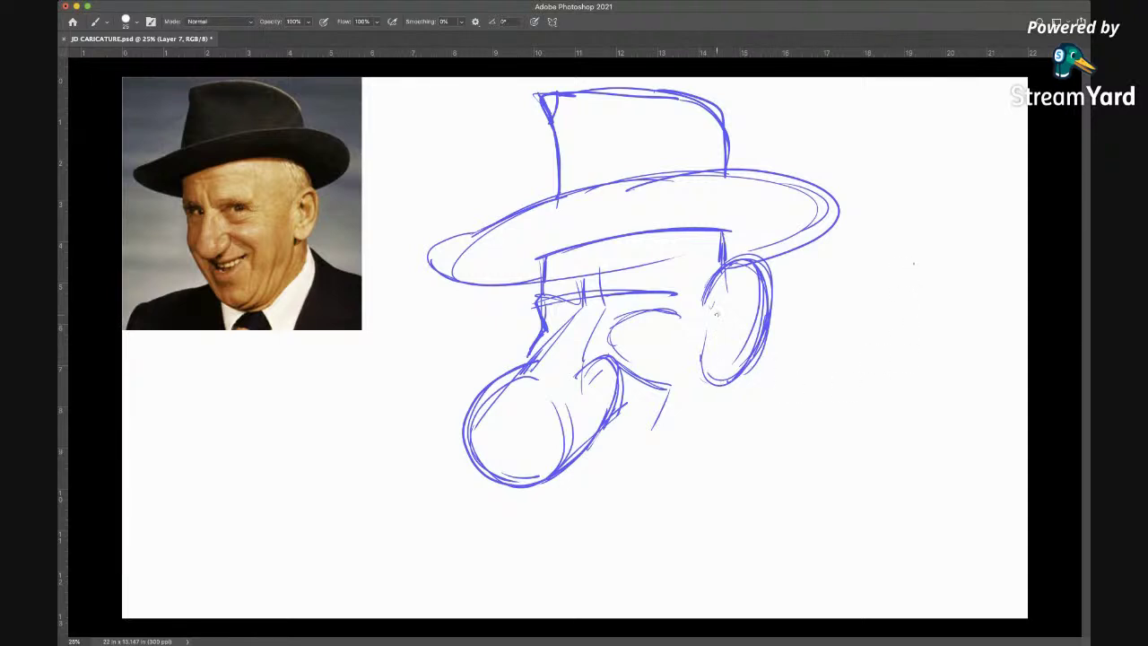
Sketch the hairline in front of the ear, the tapering jaw, a small chin and cheek creases
drag(691, 231, 713, 272)
drag(526, 385, 579, 498)
drag(556, 461, 602, 519)
drag(715, 387, 633, 517)
drag(719, 378, 645, 509)
mouse_move(589, 485)
mouse_down()
mouse_move(638, 526)
mouse_move(652, 491)
mouse_up()
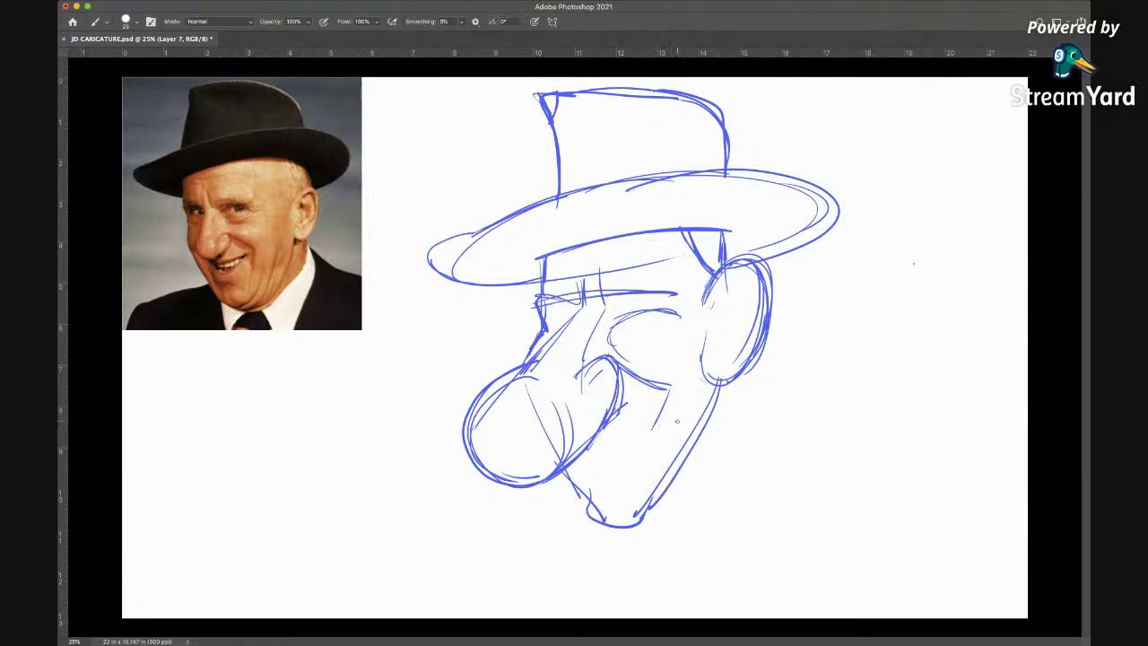
drag(688, 399, 626, 512)
mouse_move(690, 430)
mouse_down()
mouse_move(623, 513)
mouse_move(635, 500)
mouse_up()
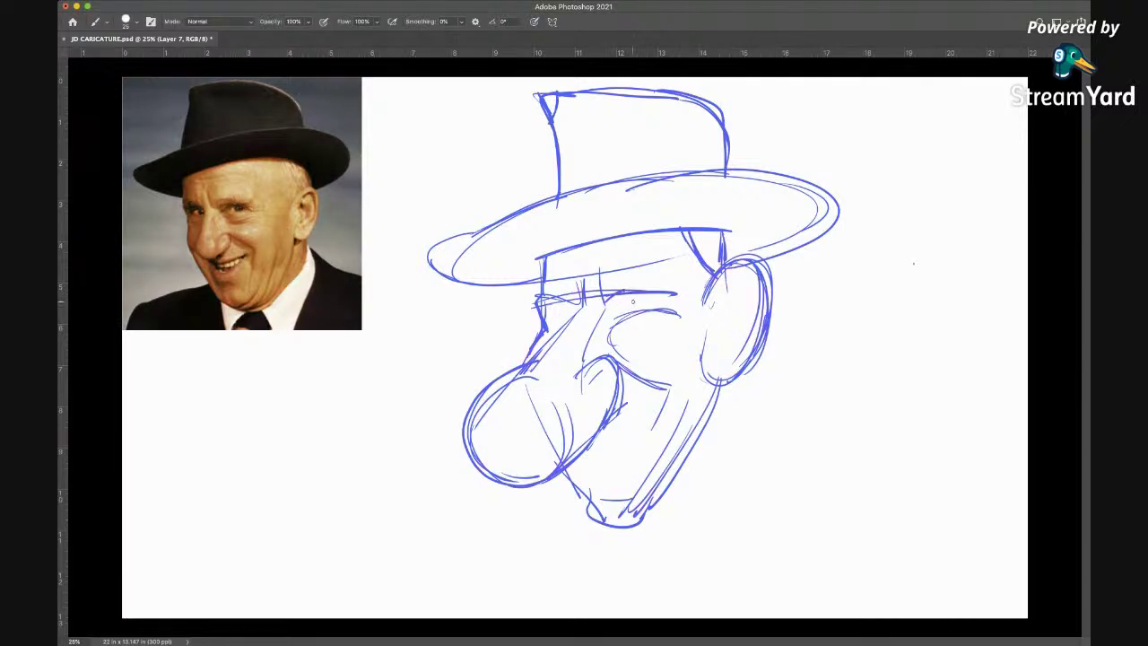
Sketch both narrow eyes with their lids and lower lines, and refine the brows and frown lines
drag(644, 299, 604, 294)
mouse_move(575, 271)
mouse_down()
mouse_move(580, 310)
mouse_move(598, 301)
mouse_up()
drag(618, 303, 643, 296)
drag(571, 303, 554, 313)
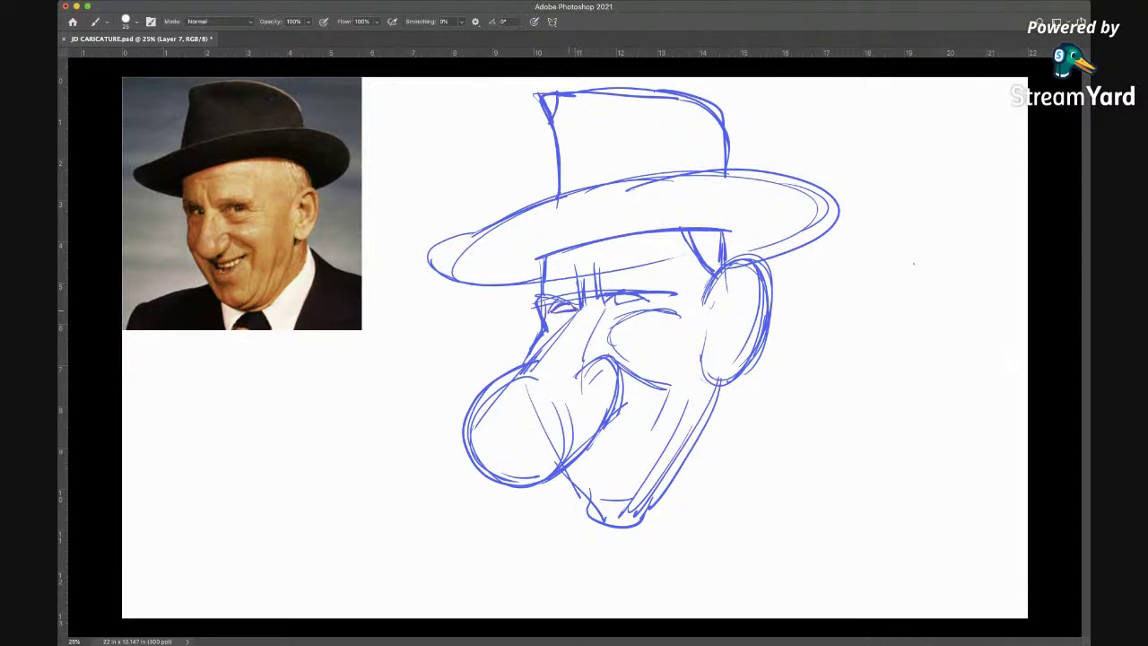
drag(641, 309, 620, 314)
drag(550, 316, 570, 323)
mouse_move(619, 315)
mouse_down()
mouse_move(680, 312)
mouse_move(651, 299)
mouse_up()
drag(642, 303, 660, 292)
Sketch the smiling mouth under the nose with a dark opening, a lower lip and a chin crease
drag(592, 439, 652, 414)
drag(595, 445, 593, 457)
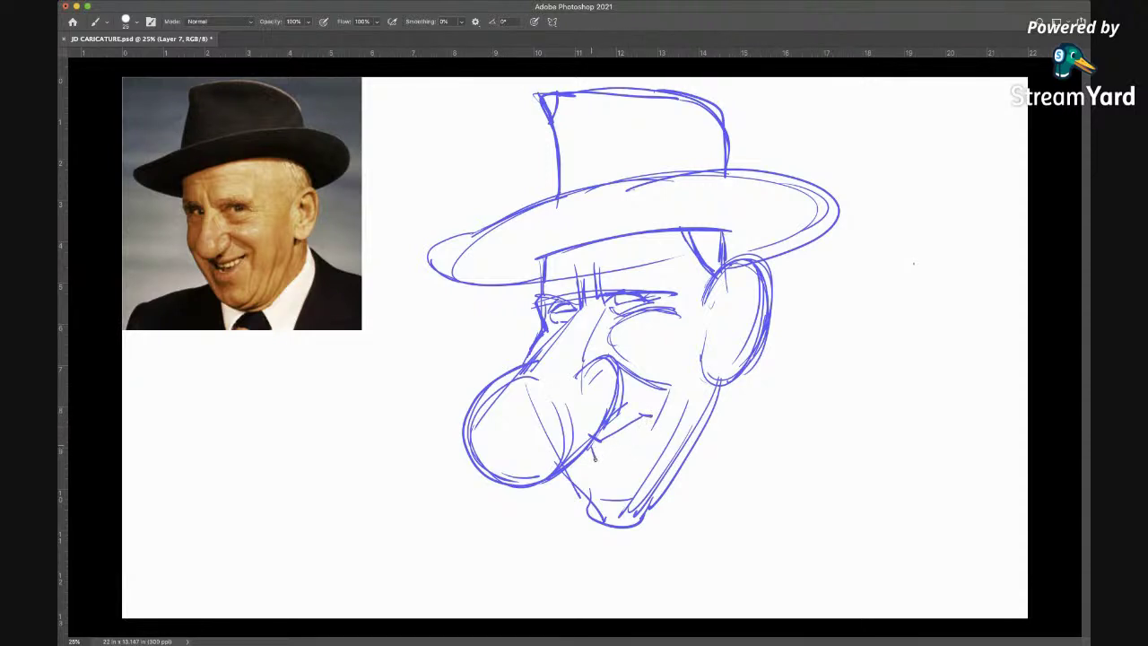
mouse_move(589, 450)
mouse_down()
mouse_move(597, 466)
mouse_move(638, 433)
mouse_move(588, 448)
mouse_up()
mouse_move(604, 452)
mouse_down()
mouse_move(608, 463)
mouse_move(621, 448)
mouse_move(602, 450)
mouse_move(624, 445)
mouse_up()
click(888, 297)
mouse_move(587, 461)
mouse_down()
mouse_move(586, 475)
mouse_move(619, 491)
mouse_up()
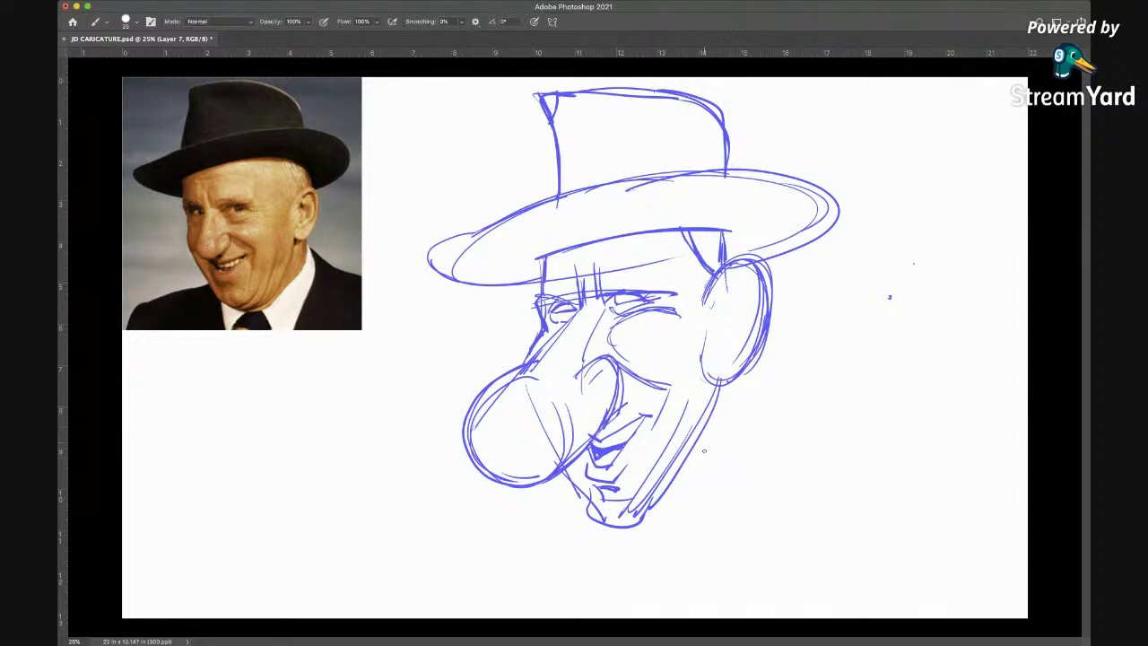
Sketch the neck and pointed shirt collar below the jaw, and extend shoulder lines to both sides
mouse_move(674, 459)
mouse_down()
mouse_move(639, 520)
mouse_move(588, 505)
mouse_move(565, 470)
mouse_up()
drag(719, 380, 700, 459)
mouse_move(717, 380)
mouse_down()
mouse_move(690, 490)
mouse_move(599, 577)
mouse_up()
drag(628, 540, 659, 574)
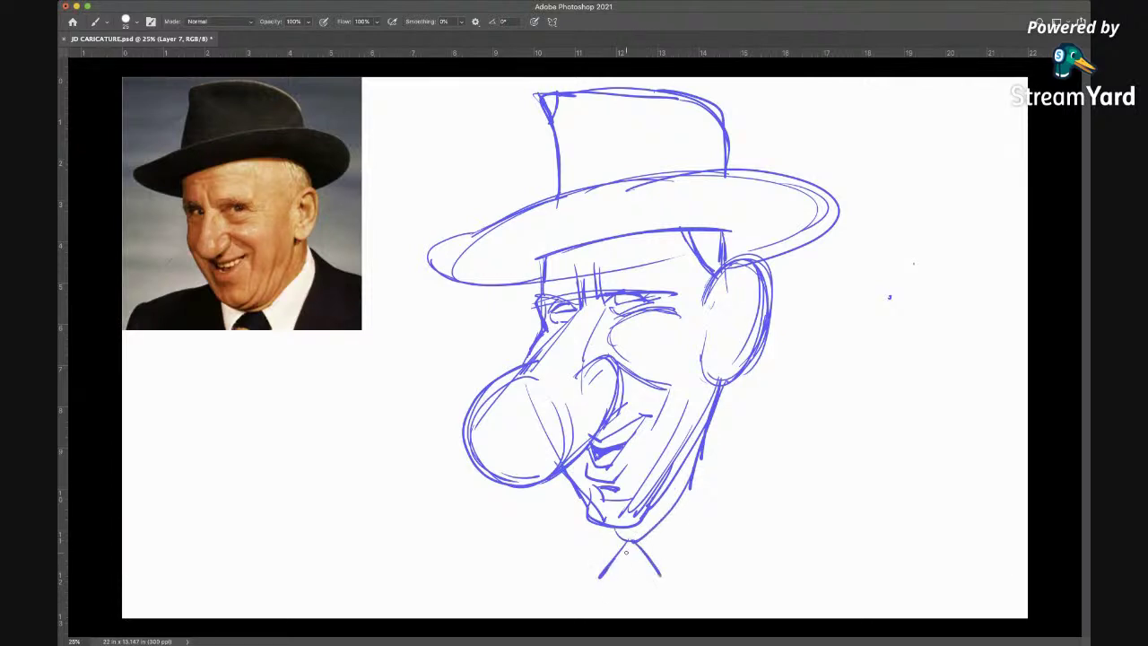
drag(615, 528, 603, 580)
mouse_move(699, 469)
mouse_down()
mouse_move(707, 462)
mouse_move(661, 574)
mouse_up()
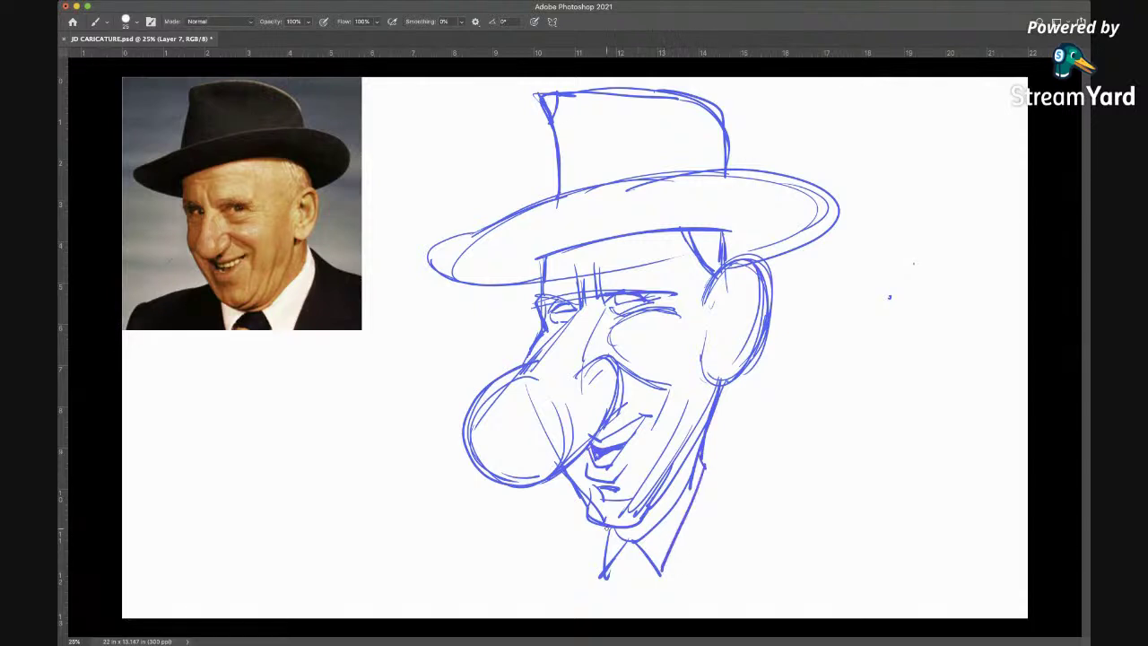
mouse_move(606, 528)
mouse_down()
mouse_move(547, 533)
mouse_move(511, 579)
mouse_up()
drag(705, 465, 825, 581)
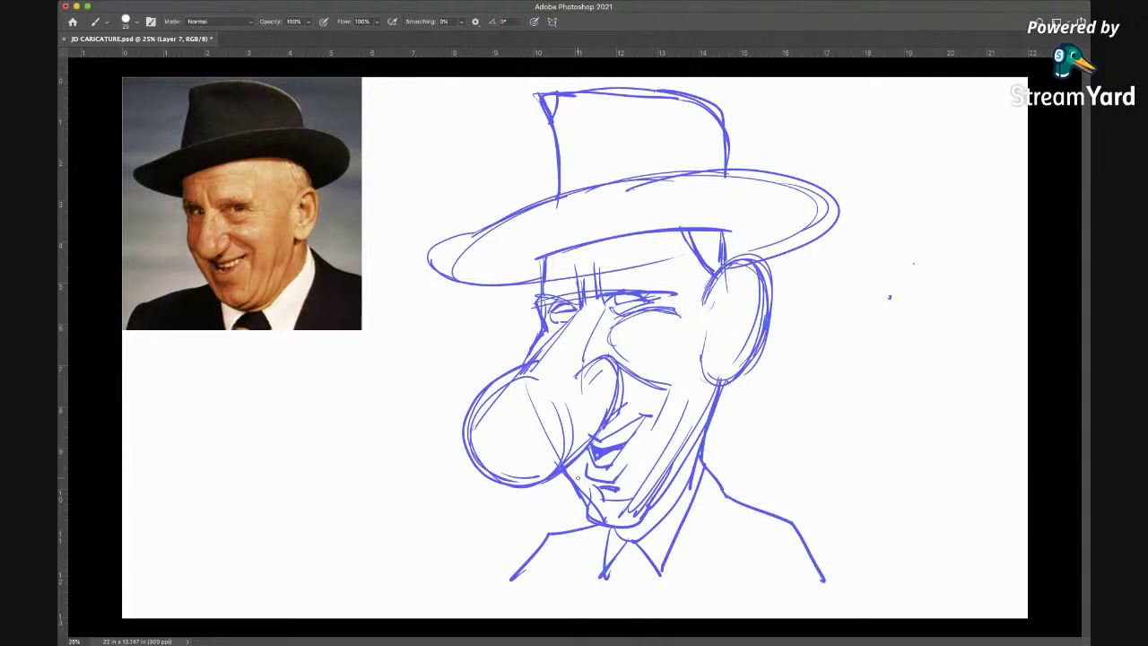
Thicken the chin contour and add the inner ear folds, pupils and darker lines around the eye
drag(572, 464, 591, 506)
mouse_move(713, 307)
mouse_down()
mouse_move(753, 269)
mouse_move(714, 333)
mouse_move(718, 355)
mouse_up()
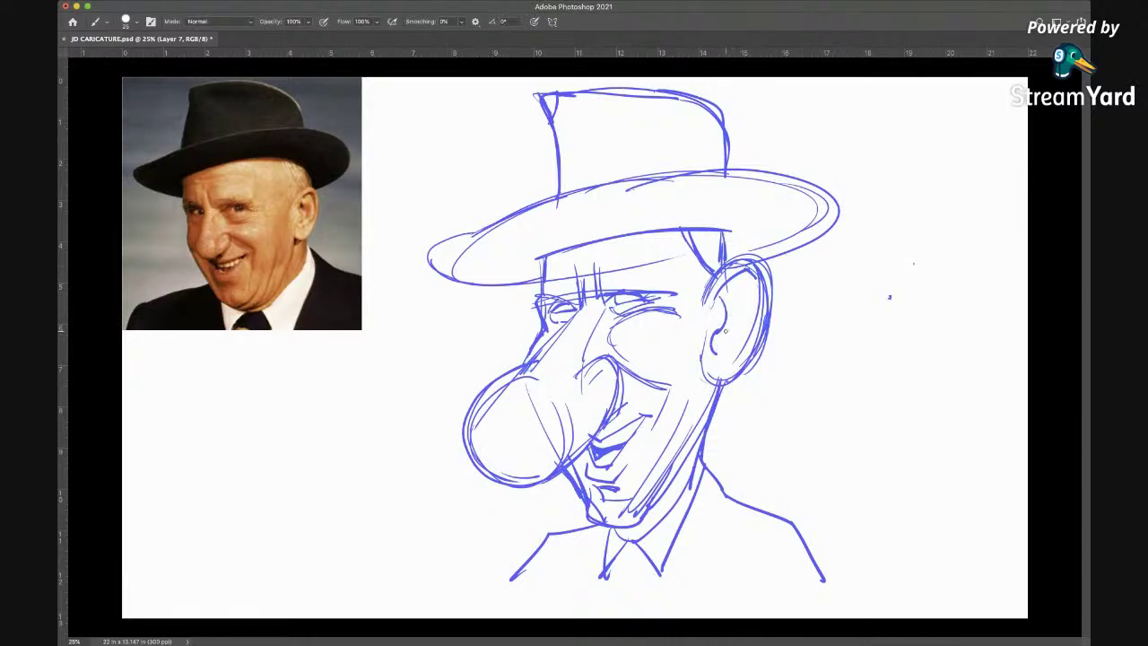
mouse_move(724, 333)
mouse_down()
mouse_move(746, 275)
mouse_move(758, 301)
mouse_move(742, 359)
mouse_up()
mouse_move(764, 303)
mouse_down()
mouse_move(704, 389)
mouse_move(703, 378)
mouse_move(678, 444)
mouse_up()
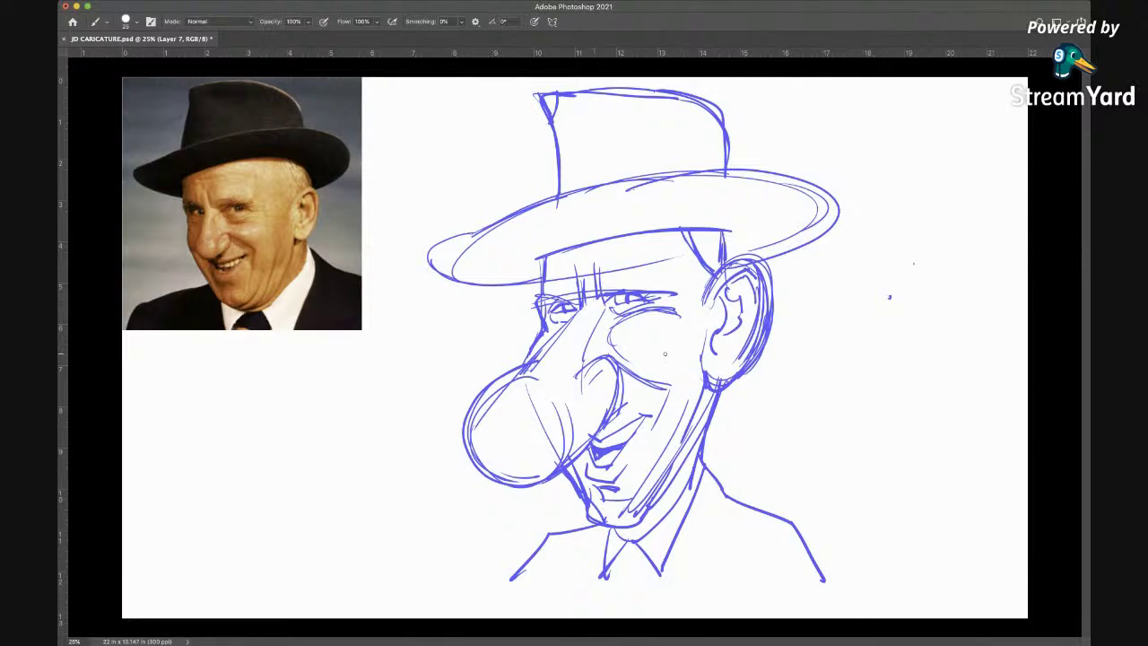
drag(622, 321, 665, 305)
Erase the surplus construction lines around the ear, nose and hat crown
key(e)
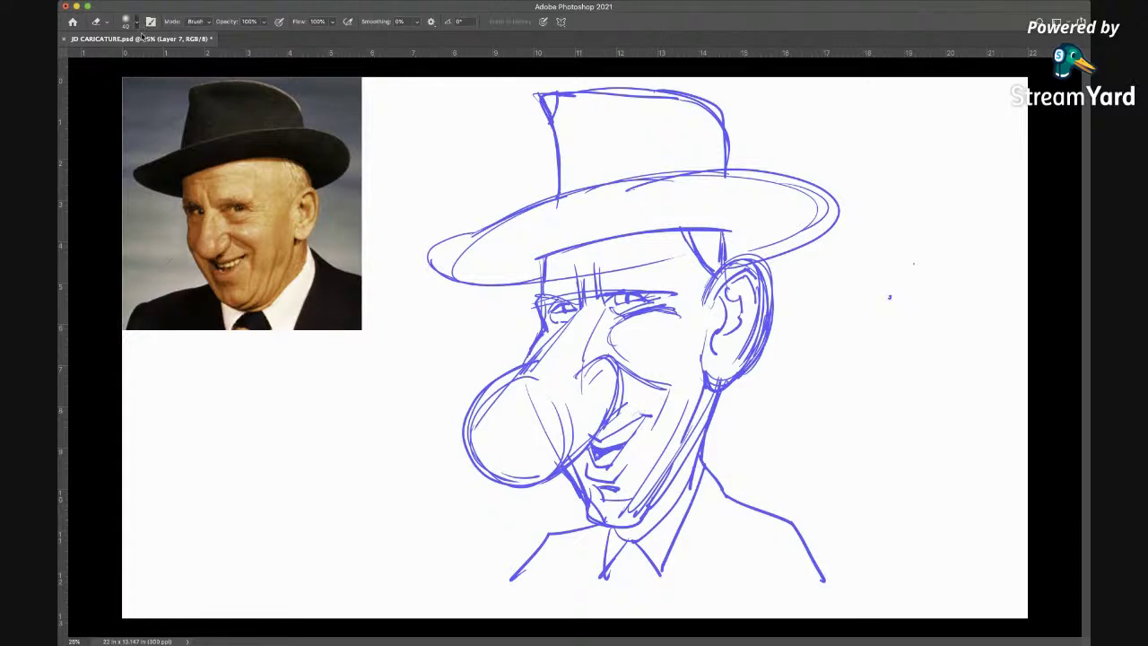
key(shift+])
drag(599, 432, 616, 379)
mouse_move(761, 269)
mouse_down()
mouse_move(765, 335)
mouse_move(746, 371)
mouse_move(716, 387)
mouse_move(758, 332)
mouse_move(760, 271)
mouse_move(719, 280)
mouse_move(708, 298)
mouse_move(736, 266)
mouse_move(755, 262)
mouse_move(767, 275)
mouse_move(755, 263)
mouse_move(703, 306)
mouse_move(706, 275)
mouse_up()
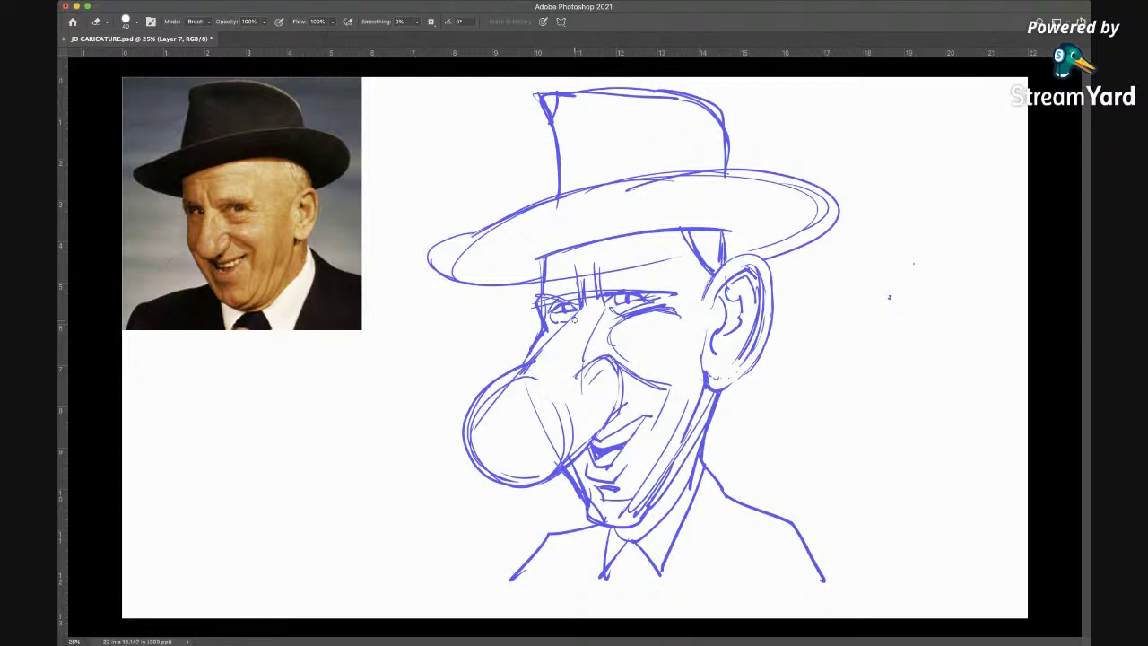
drag(489, 400, 475, 449)
mouse_move(522, 382)
mouse_down()
mouse_move(555, 459)
mouse_move(507, 477)
mouse_move(479, 460)
mouse_move(474, 432)
mouse_move(477, 448)
mouse_up()
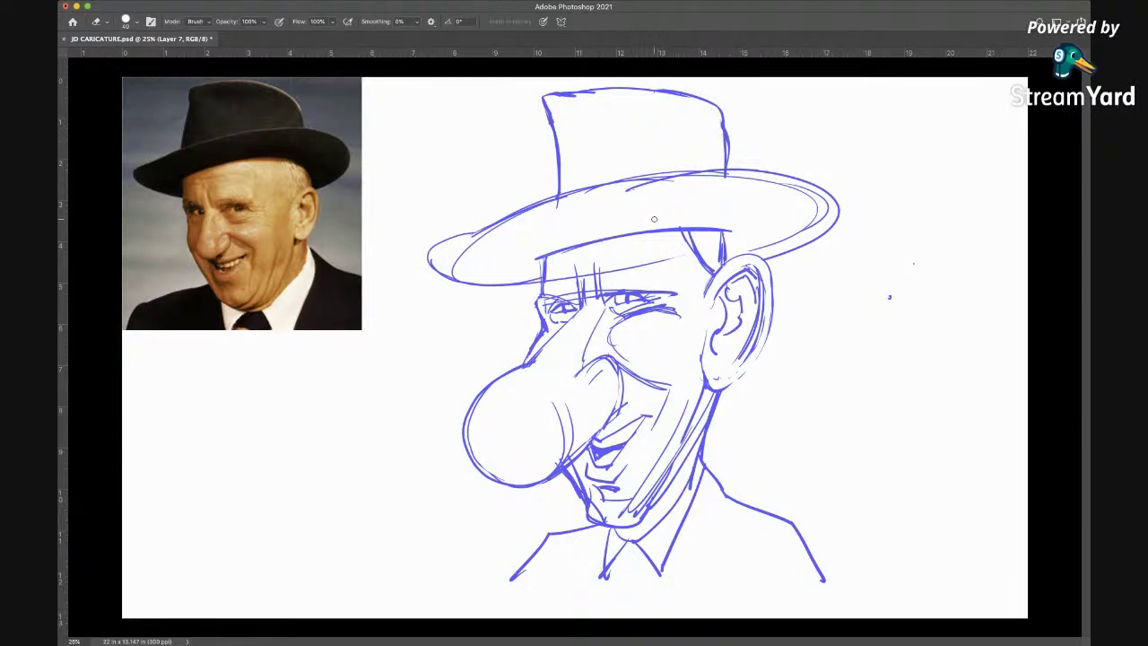
Erase the duplicate brim lines, the line crossing the forehead and the stray dots beside the drawing
key(b)
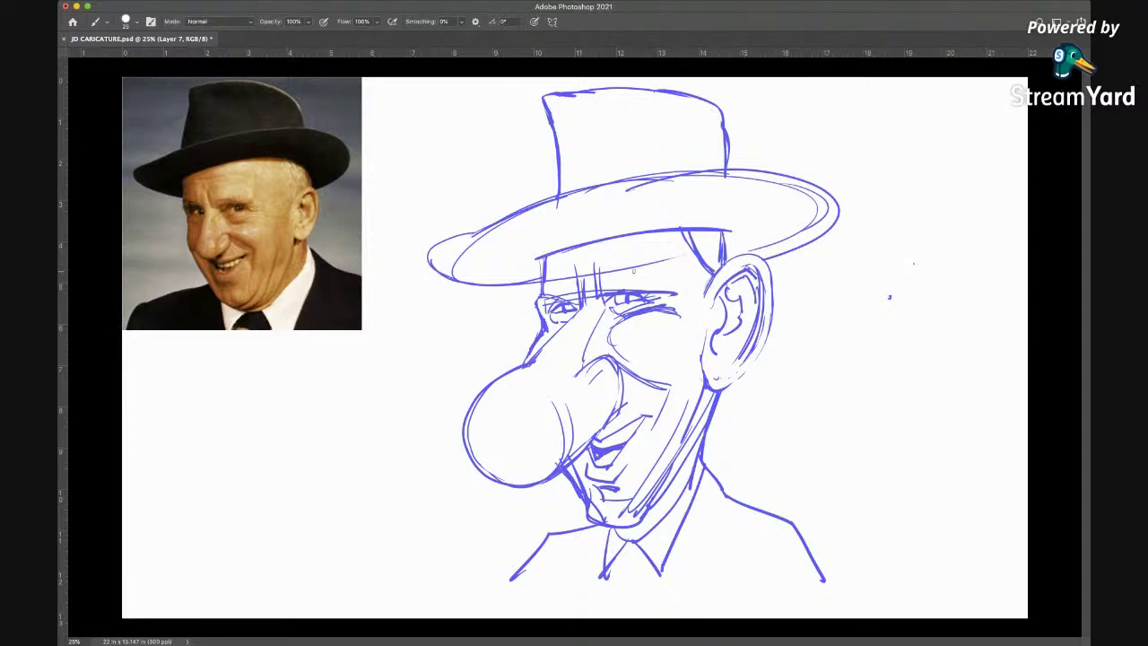
key(e)
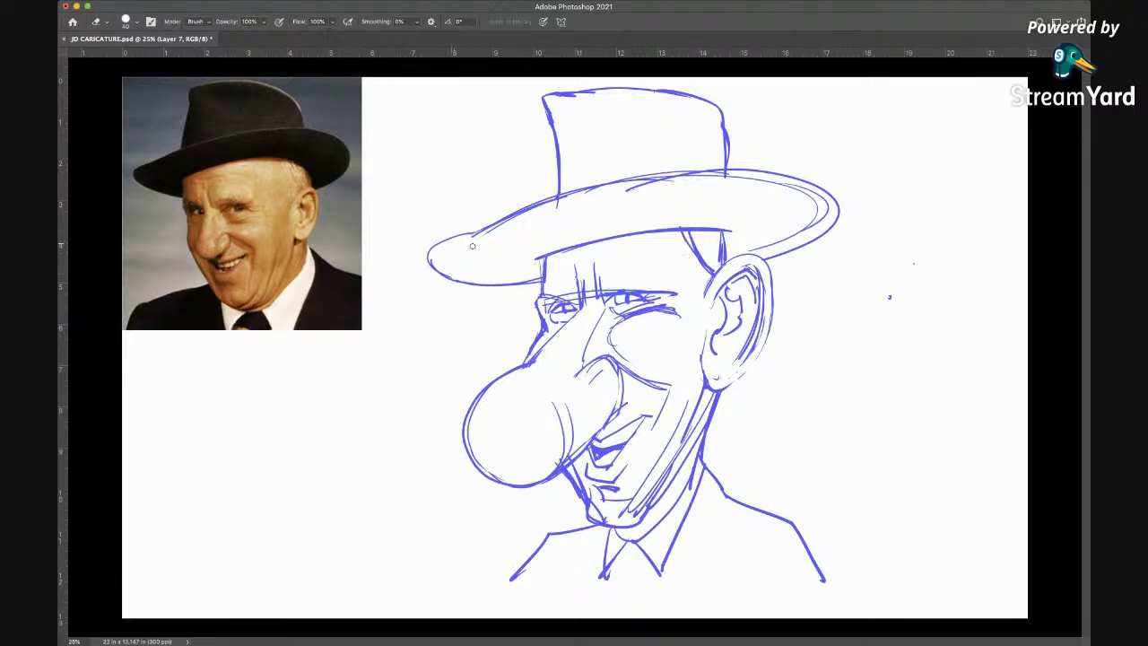
mouse_move(676, 184)
mouse_down()
mouse_move(739, 188)
mouse_move(624, 188)
mouse_move(765, 182)
mouse_move(827, 198)
mouse_move(827, 211)
mouse_move(752, 250)
mouse_up()
mouse_move(816, 221)
mouse_down()
mouse_move(826, 211)
mouse_move(814, 216)
mouse_move(802, 188)
mouse_move(583, 194)
mouse_up()
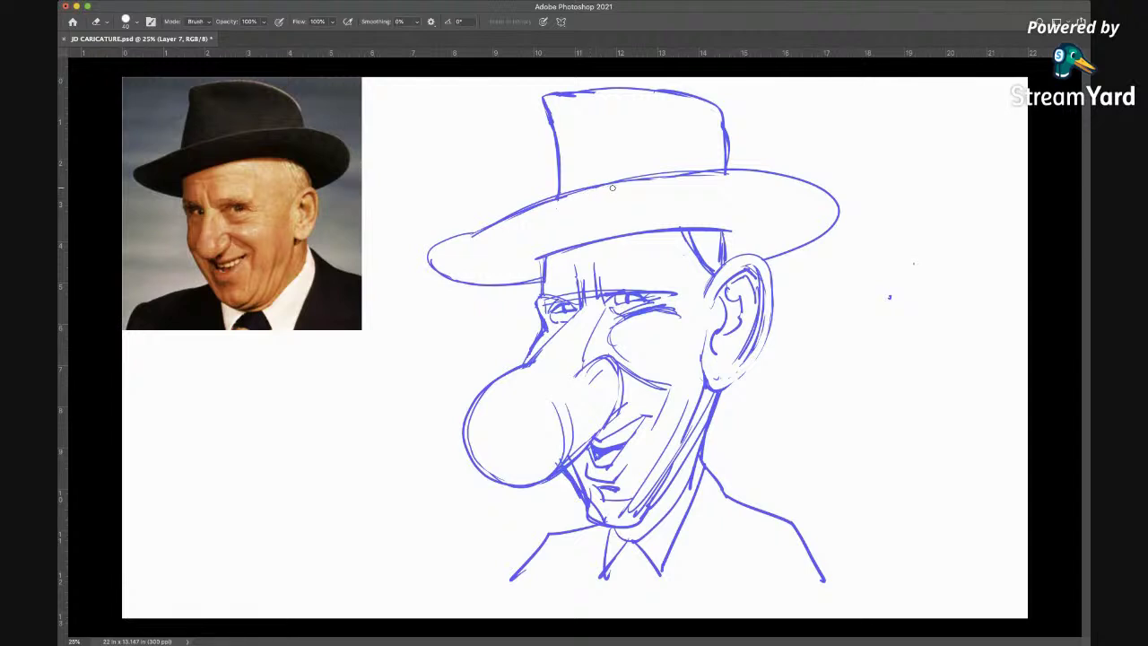
click(913, 264)
On a new layer over the faded sketch, ink the far face contour, frown line and nose bridge in black
key(b)
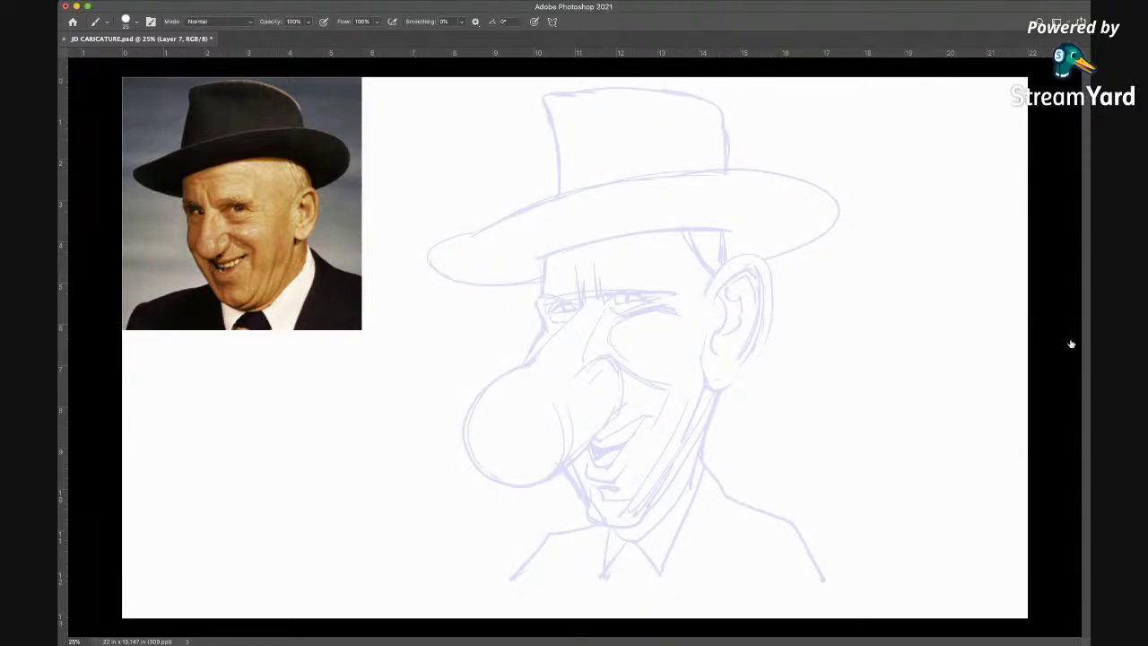
key(super+shift+alt+n)
drag(543, 331, 545, 255)
mouse_move(576, 269)
mouse_down()
mouse_move(579, 308)
mouse_move(528, 363)
mouse_up()
key(super+z)
drag(526, 364, 584, 310)
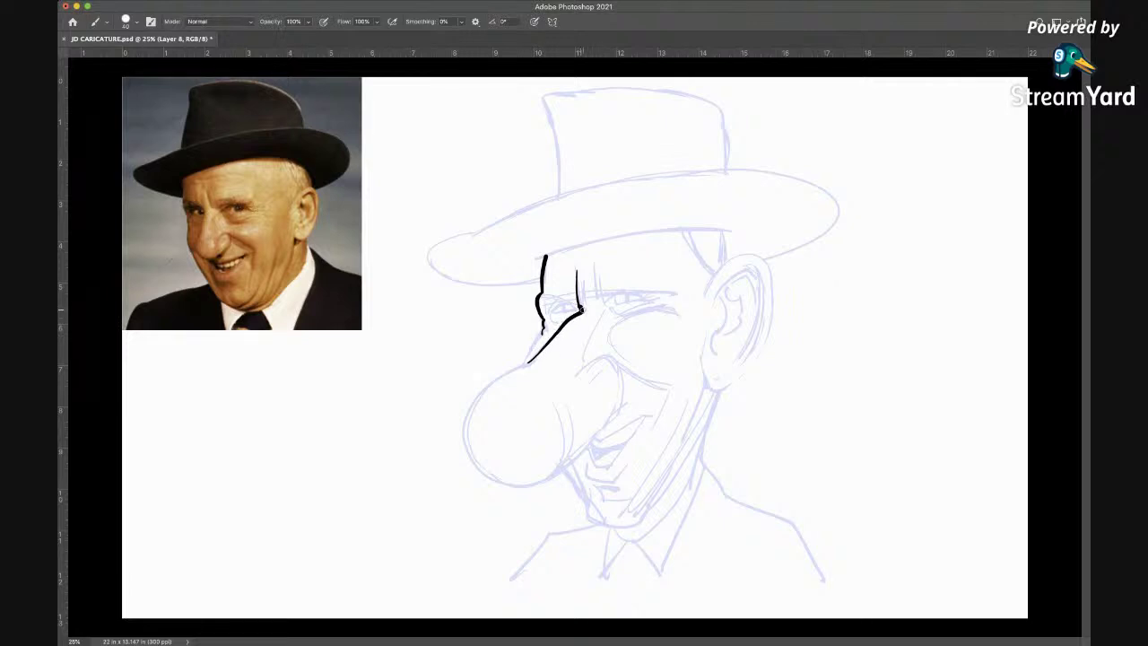
drag(578, 301, 576, 274)
Ink the bulbous nose outline, the nostril wing and the crease lines between them
mouse_move(527, 363)
mouse_down()
mouse_move(482, 391)
mouse_move(466, 437)
mouse_move(480, 468)
mouse_move(513, 485)
mouse_move(571, 464)
mouse_up()
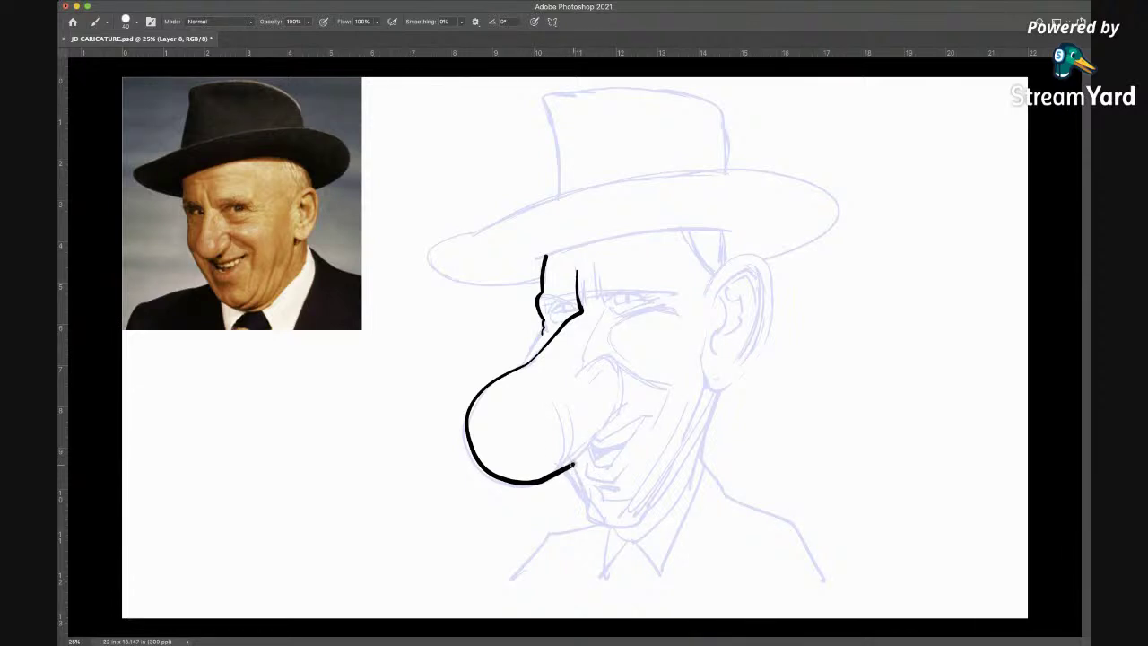
mouse_move(569, 466)
mouse_down()
mouse_move(624, 399)
mouse_move(614, 358)
mouse_move(579, 373)
mouse_move(556, 459)
mouse_up()
drag(559, 409, 560, 464)
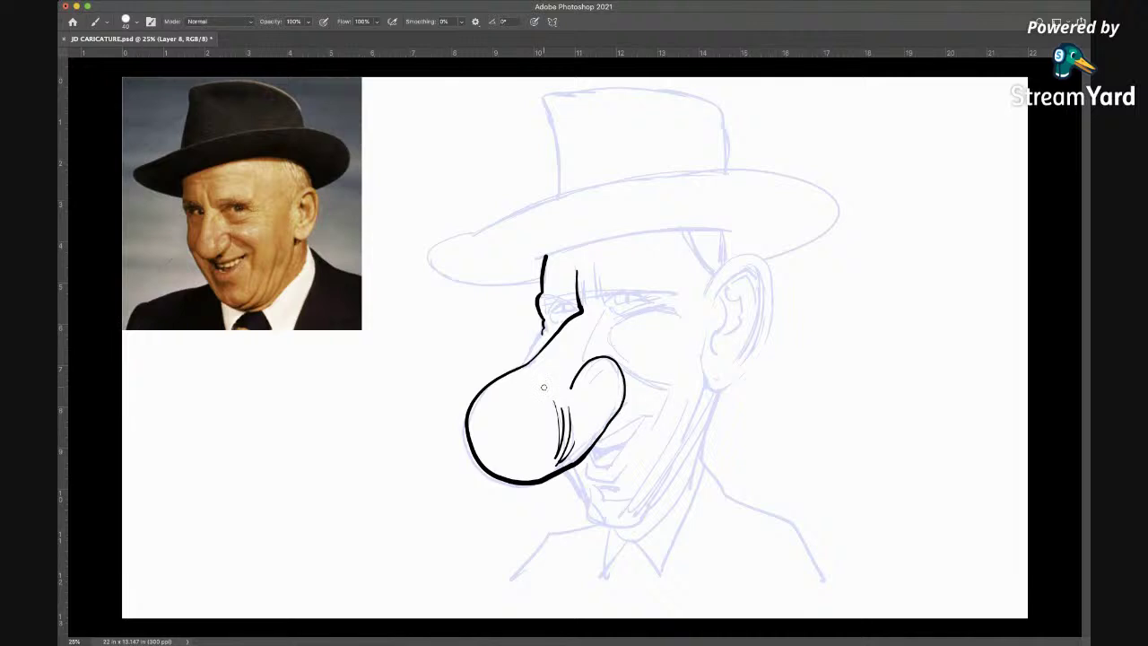
Hatch black shading strokes on the nose ball's edges and highlight, and on the inside of the nostril wing
drag(556, 395, 505, 406)
key(ctrl+z)
drag(515, 391, 502, 418)
mouse_move(473, 411)
mouse_down()
mouse_move(485, 465)
mouse_move(509, 477)
mouse_up()
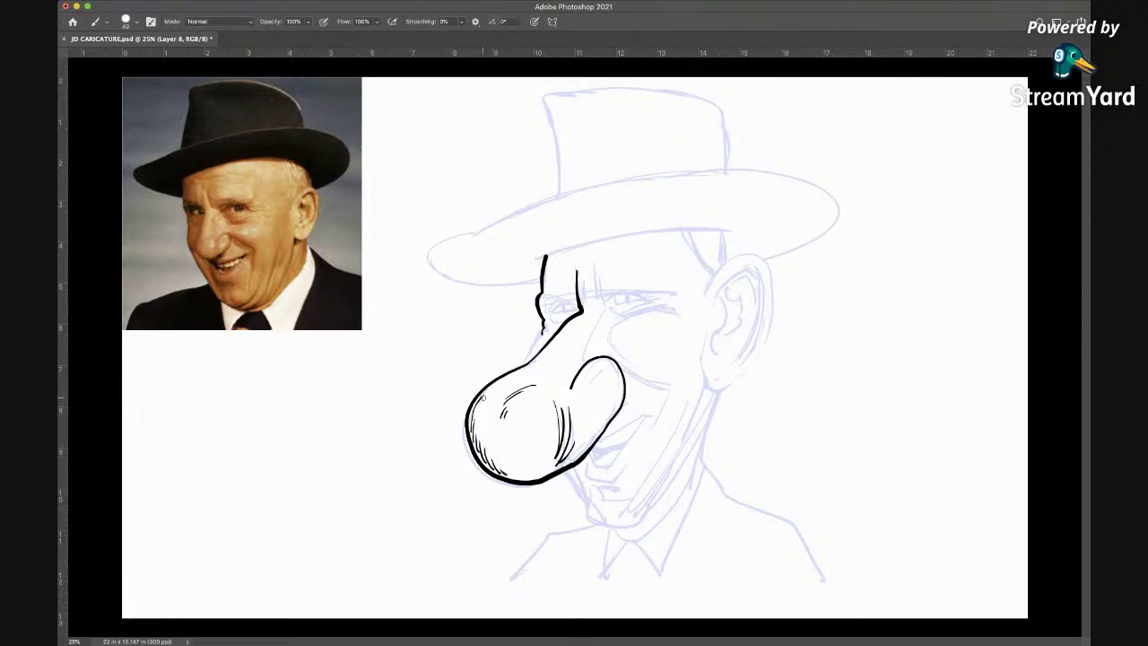
drag(567, 441, 538, 476)
drag(595, 364, 570, 390)
Ink the far side of the face, with the cheek edge, the jaw line, the far eye and the nose-bridge creases
drag(540, 332, 529, 360)
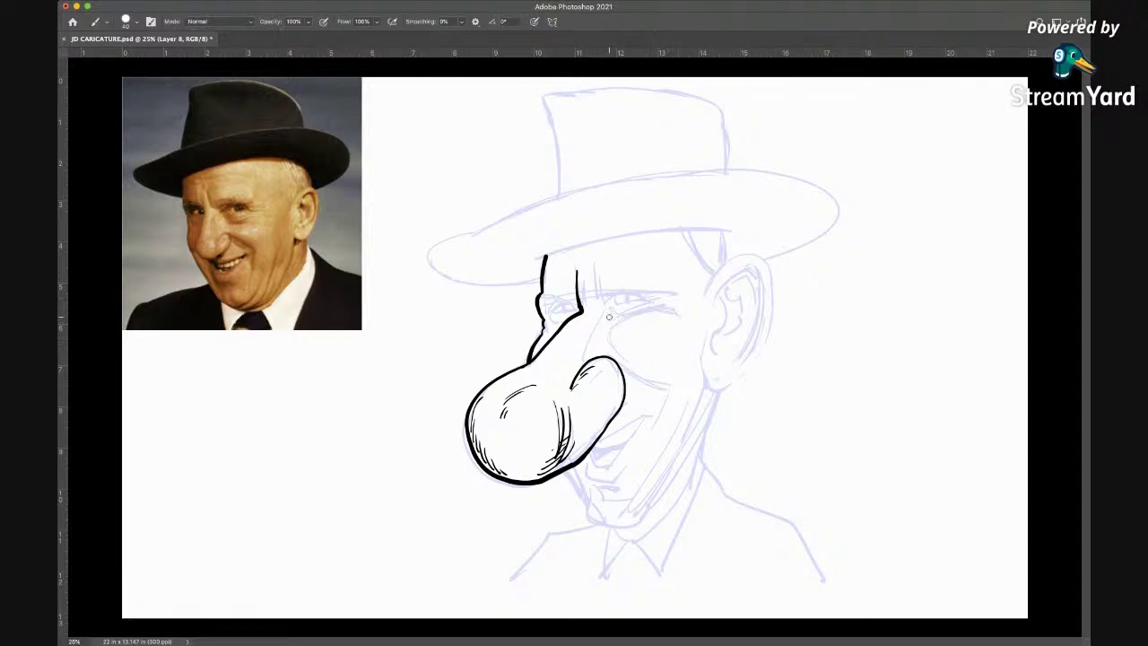
drag(602, 305, 592, 327)
drag(562, 470, 589, 509)
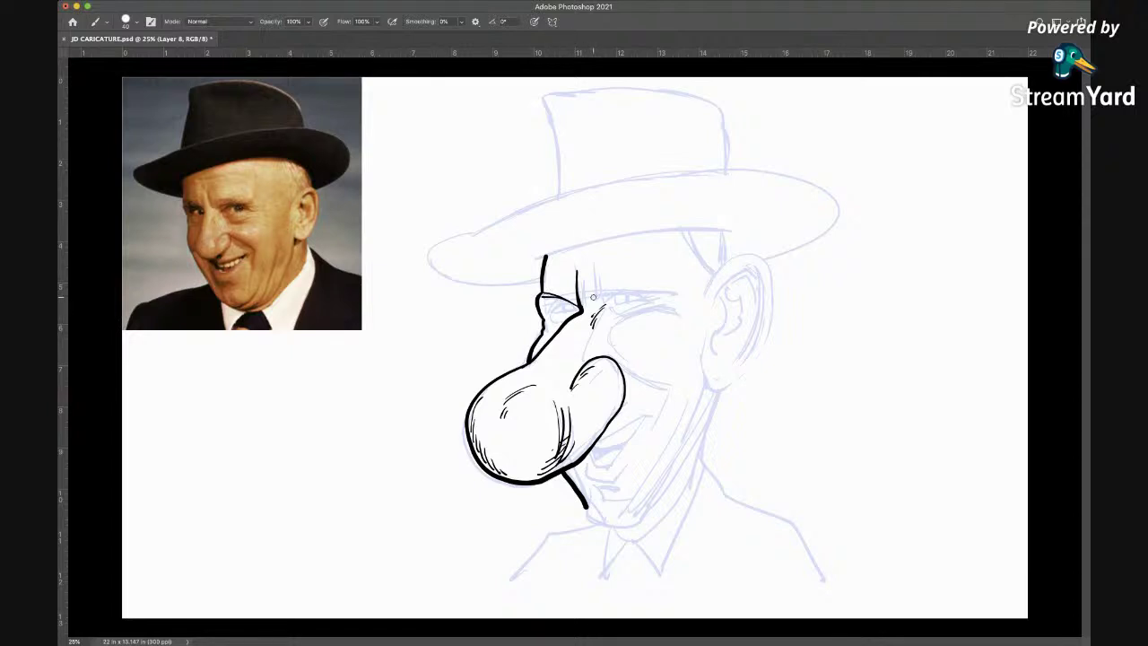
drag(587, 300, 581, 307)
drag(551, 314, 560, 319)
Ink the near eye's upper lid, the bushy eyebrow of short hatched strokes and the second frown line
drag(604, 305, 642, 289)
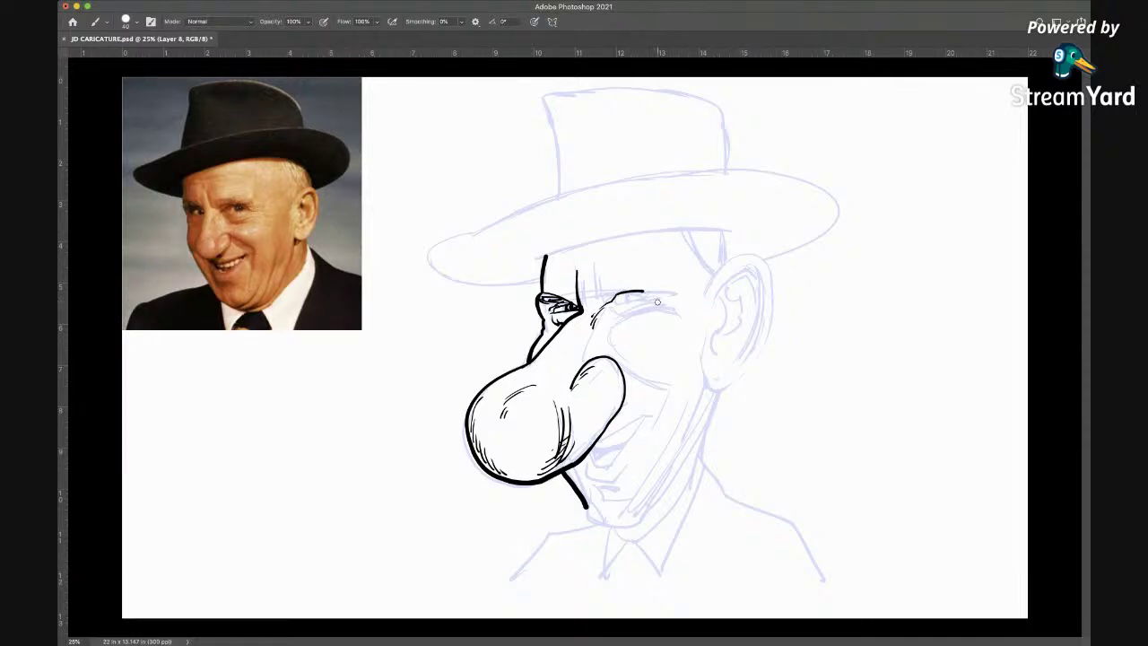
mouse_move(635, 290)
mouse_down()
mouse_move(653, 303)
mouse_move(653, 293)
mouse_up()
drag(630, 290, 599, 294)
drag(589, 262, 591, 298)
mouse_move(671, 296)
mouse_down()
mouse_move(654, 293)
mouse_move(671, 301)
mouse_move(660, 301)
mouse_up()
mouse_move(596, 284)
mouse_down()
mouse_move(669, 287)
mouse_move(617, 281)
mouse_up()
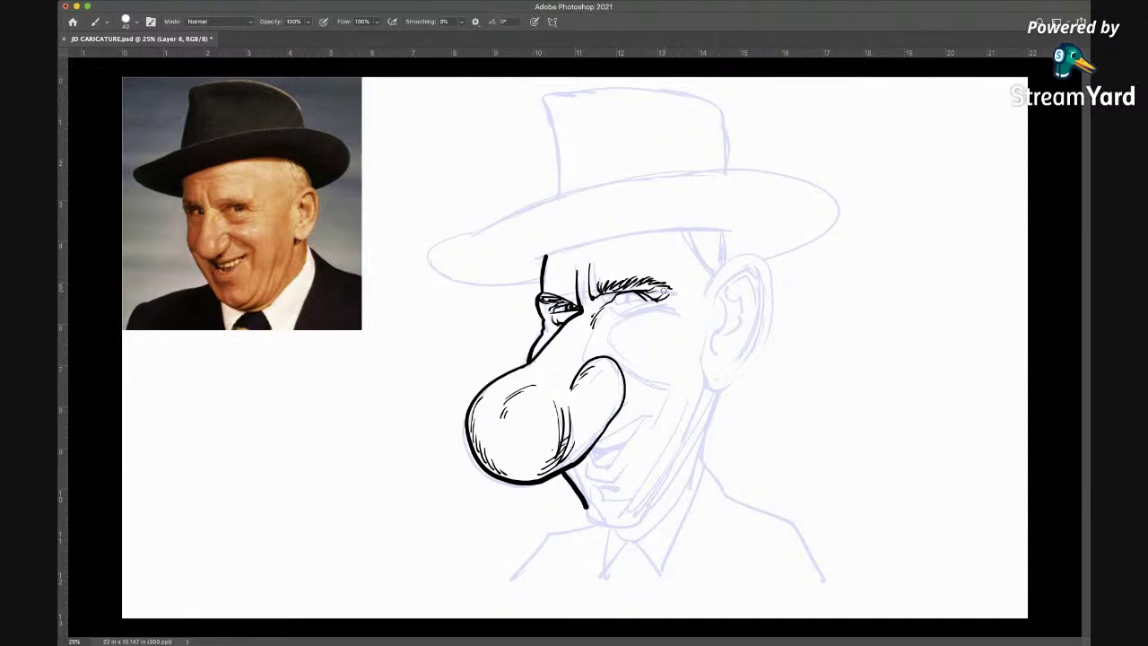
Ink the temple line and finish the near eye with its iris, outer-corner wrinkles and lower bag
drag(665, 237, 663, 273)
drag(674, 297, 656, 302)
drag(615, 304, 648, 298)
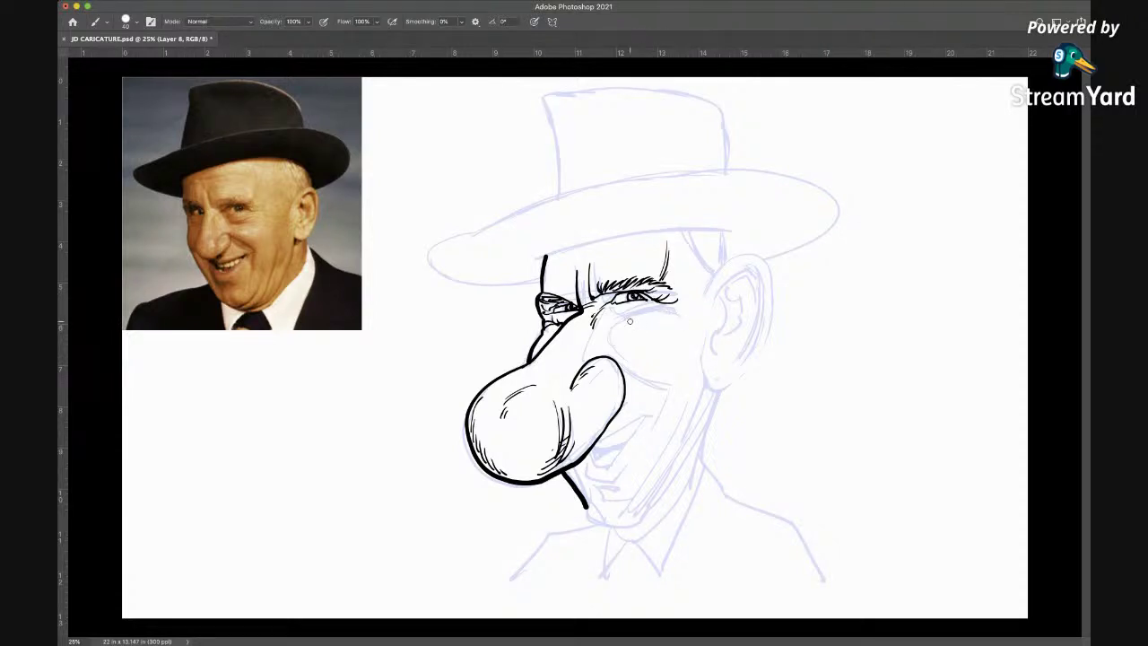
drag(610, 303, 624, 316)
mouse_move(624, 314)
mouse_down()
mouse_move(669, 312)
mouse_move(628, 315)
mouse_move(651, 311)
mouse_up()
Ink the smile fold curving from the nostril wing across the cheek and down beside the mouth
drag(617, 358, 668, 390)
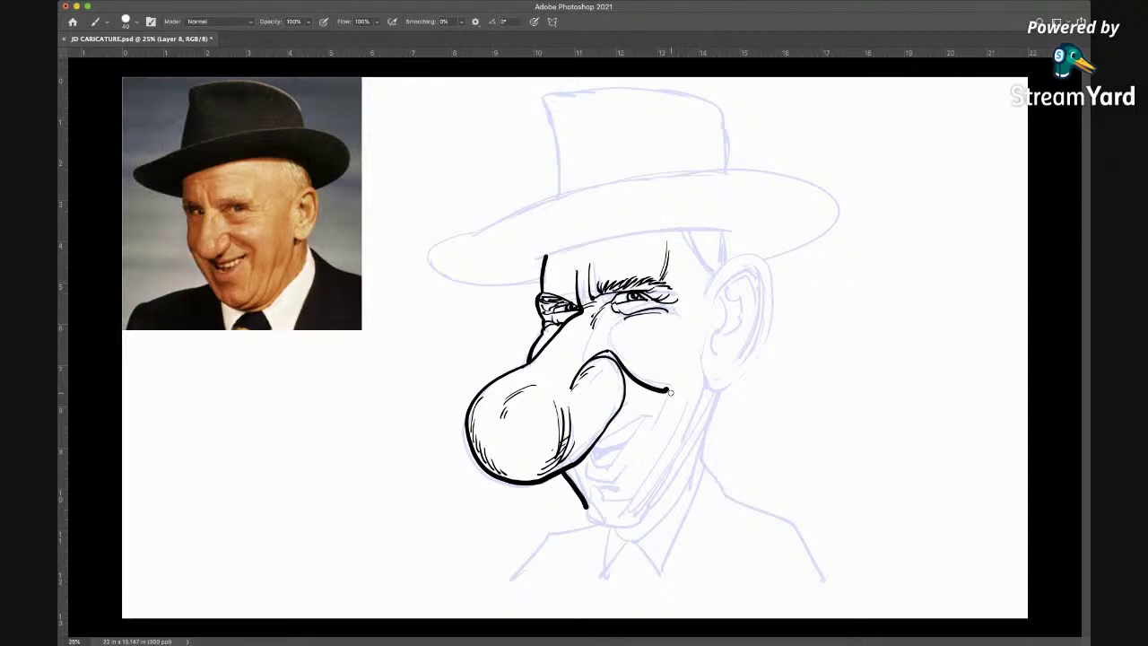
key(ctrl+z)
drag(617, 356, 670, 388)
drag(670, 389, 648, 438)
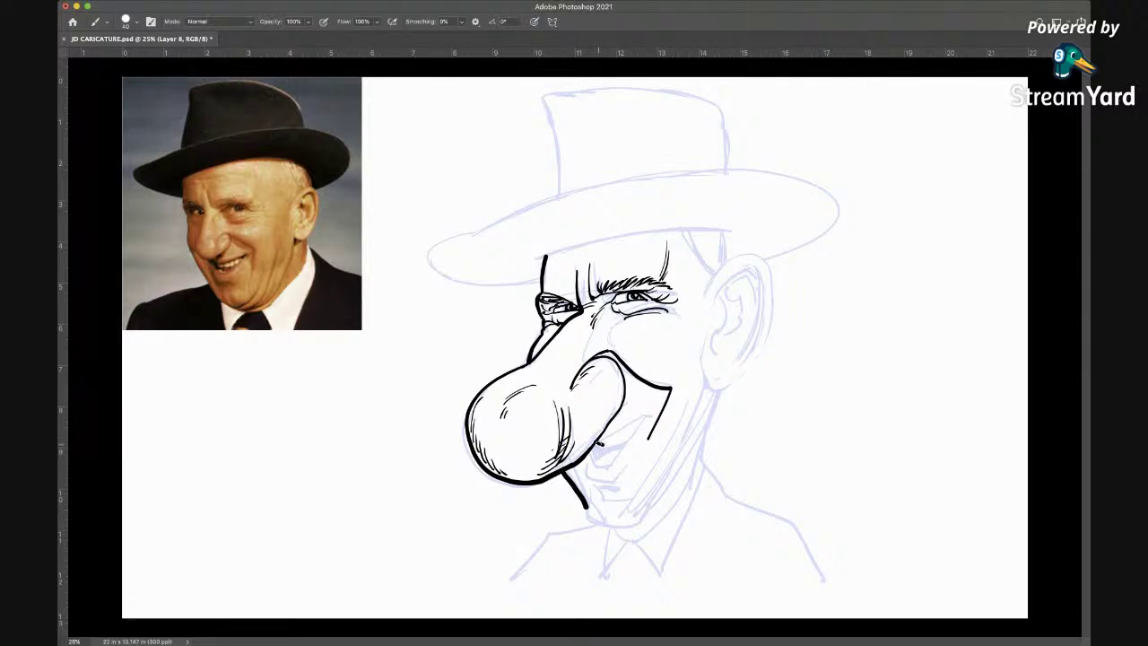
Ink the open smiling mouth with its teeth, and add crease lines below the near eye and at the nose bridge
drag(603, 443, 643, 413)
key(ctrl+z)
drag(598, 444, 654, 410)
drag(644, 412, 606, 470)
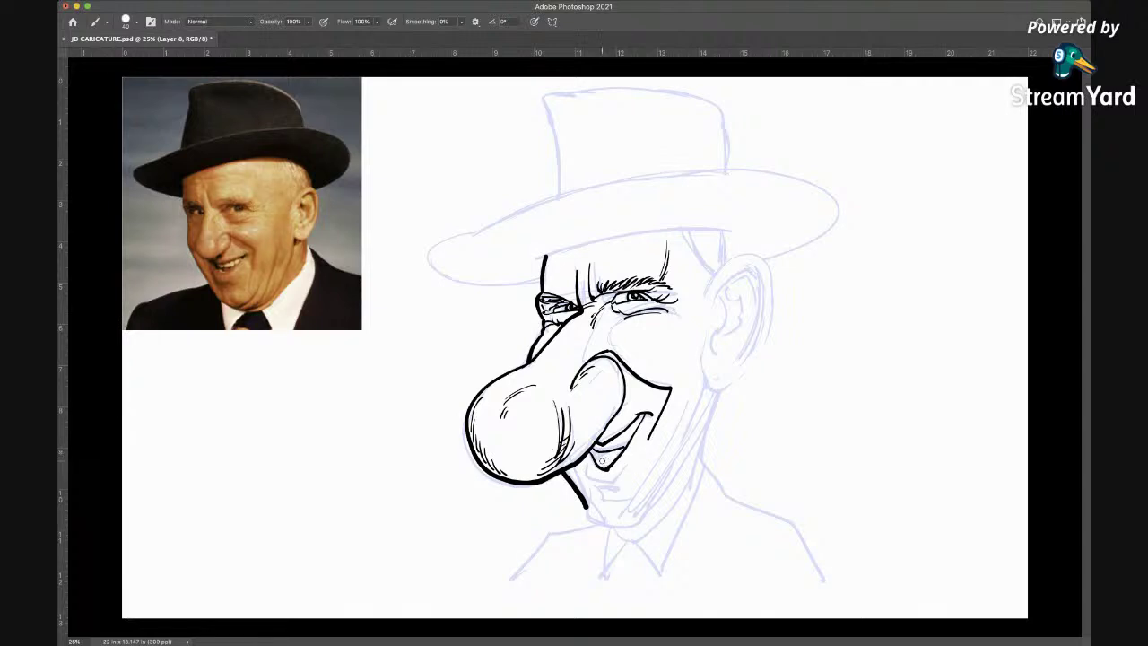
mouse_move(593, 454)
mouse_down()
mouse_move(615, 465)
mouse_move(591, 462)
mouse_up()
mouse_move(622, 428)
mouse_down()
mouse_move(631, 446)
mouse_move(638, 430)
mouse_move(600, 450)
mouse_up()
mouse_move(631, 319)
mouse_down()
mouse_move(678, 317)
mouse_move(644, 317)
mouse_up()
drag(599, 310, 598, 333)
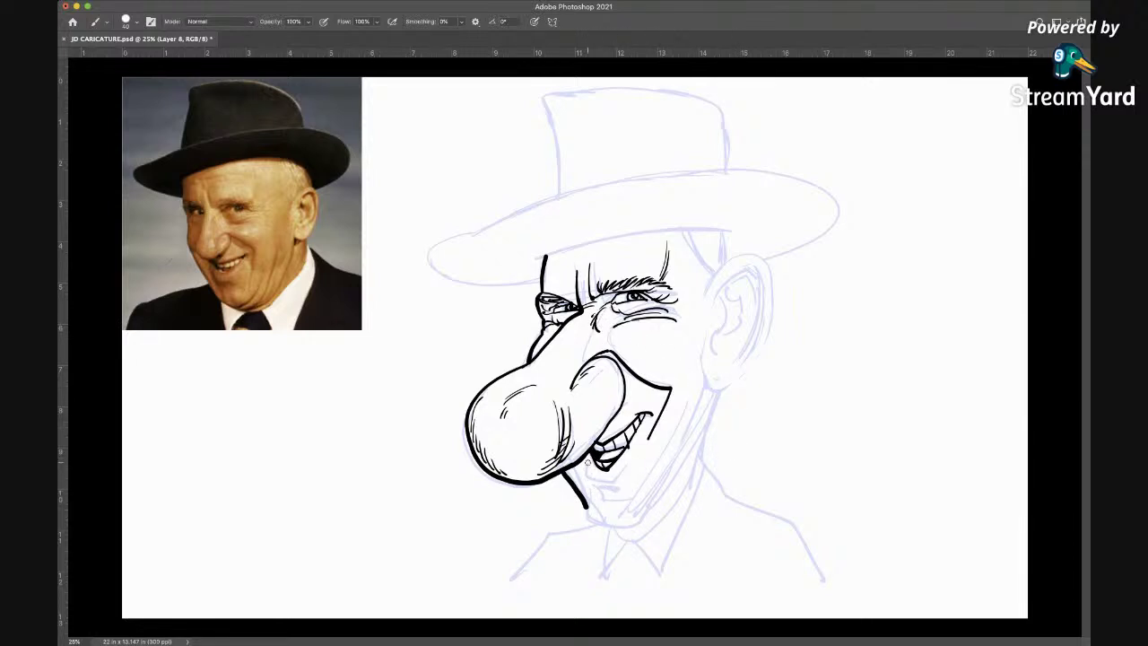
Ink the lower lip, the shadow lines beneath it and the chin outline, and extend the crease beside the mouth
drag(589, 466, 627, 479)
drag(596, 485, 625, 494)
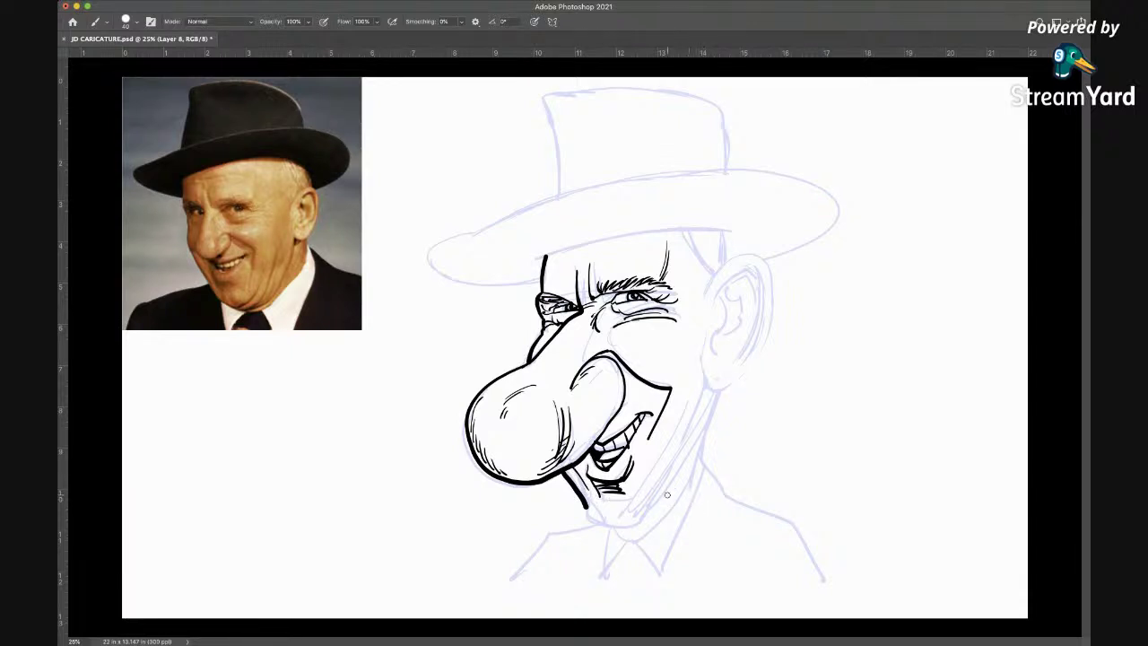
mouse_move(603, 499)
mouse_down()
mouse_move(627, 502)
mouse_move(597, 499)
mouse_move(595, 528)
mouse_move(641, 531)
mouse_up()
drag(649, 440, 638, 484)
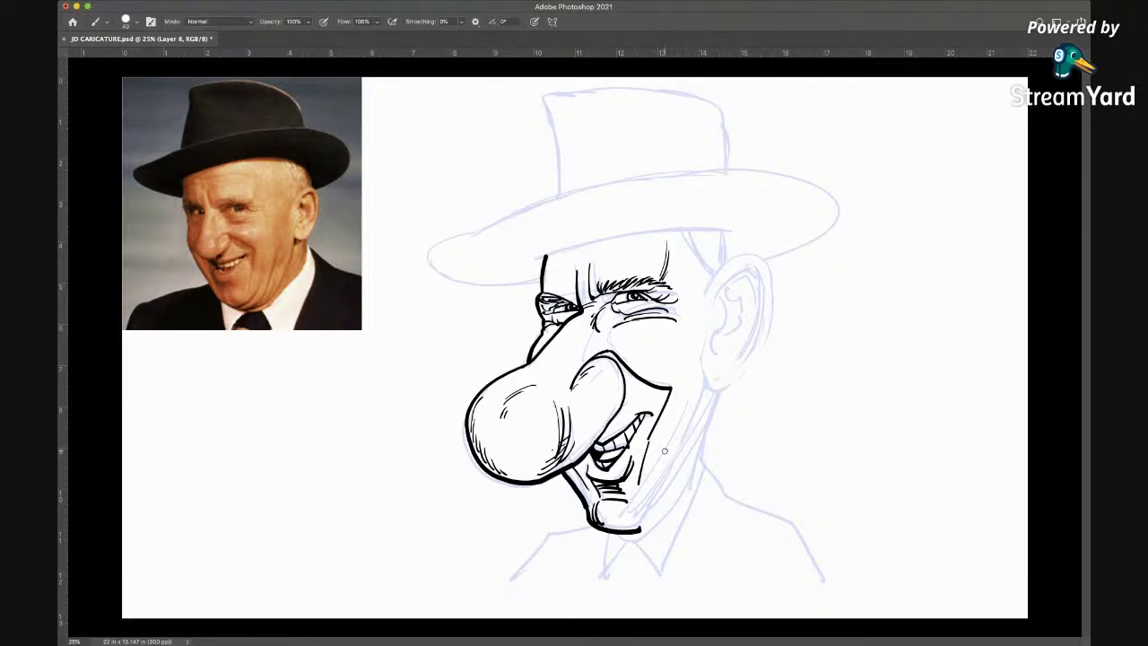
Ink the long cheek creases, the near jaw line and the neck contour running from the ear to below the chin
drag(678, 415, 643, 507)
drag(688, 415, 644, 524)
drag(639, 528, 663, 514)
mouse_move(700, 364)
mouse_down()
mouse_move(694, 439)
mouse_move(665, 511)
mouse_up()
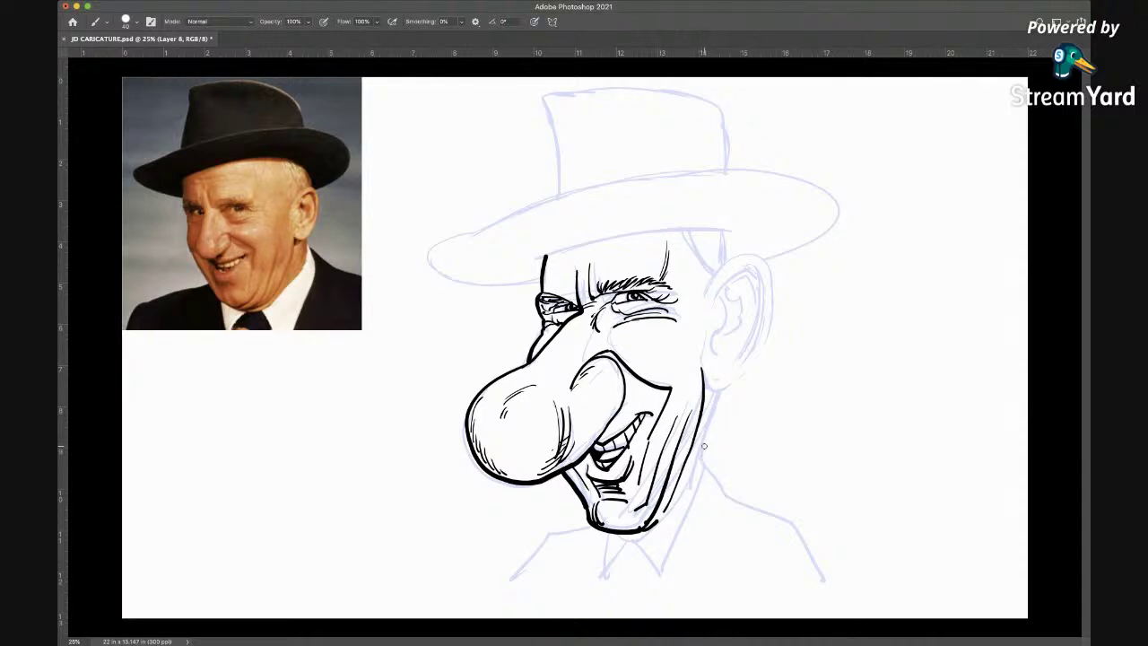
drag(700, 444, 715, 389)
mouse_move(693, 449)
mouse_down()
mouse_move(690, 477)
mouse_move(656, 526)
mouse_move(633, 541)
mouse_move(609, 531)
mouse_up()
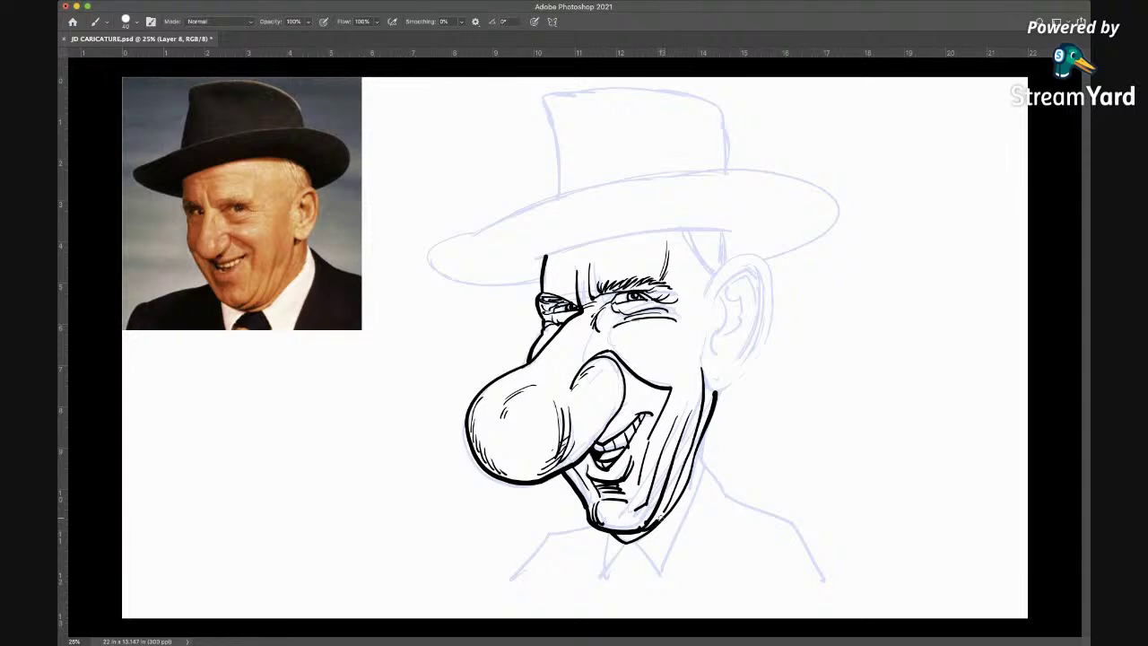
drag(663, 513, 655, 525)
Touch up the black ink inside the open mouth below the teeth
key(e)
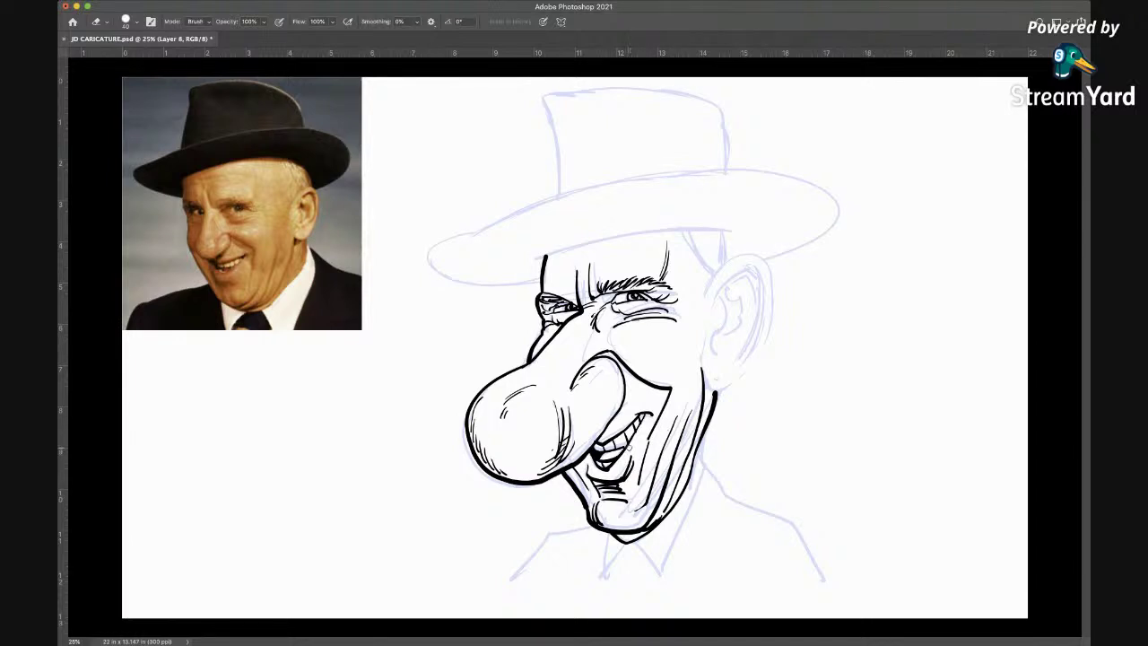
key(b)
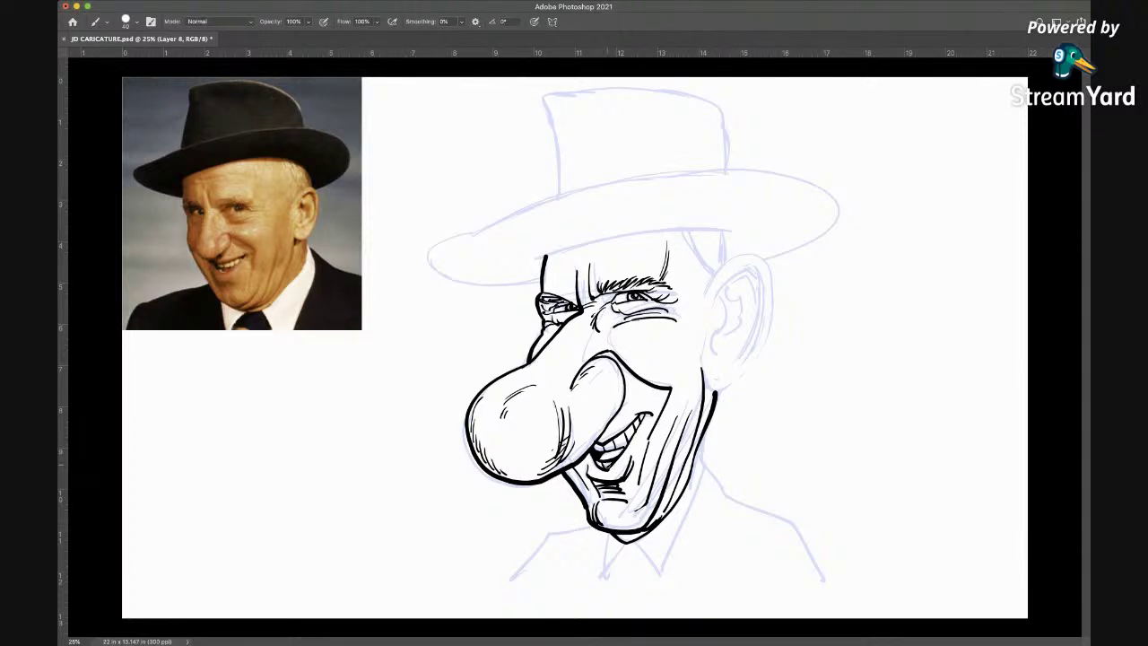
drag(613, 455, 604, 463)
drag(609, 454, 611, 451)
Ink the ear's outline and inner folds, and hatch the shadows inside it
mouse_move(701, 359)
mouse_down()
mouse_move(716, 394)
mouse_move(731, 385)
mouse_move(766, 333)
mouse_move(774, 292)
mouse_move(744, 252)
mouse_move(705, 292)
mouse_move(723, 289)
mouse_move(714, 298)
mouse_move(737, 269)
mouse_move(757, 282)
mouse_move(754, 340)
mouse_move(730, 375)
mouse_up()
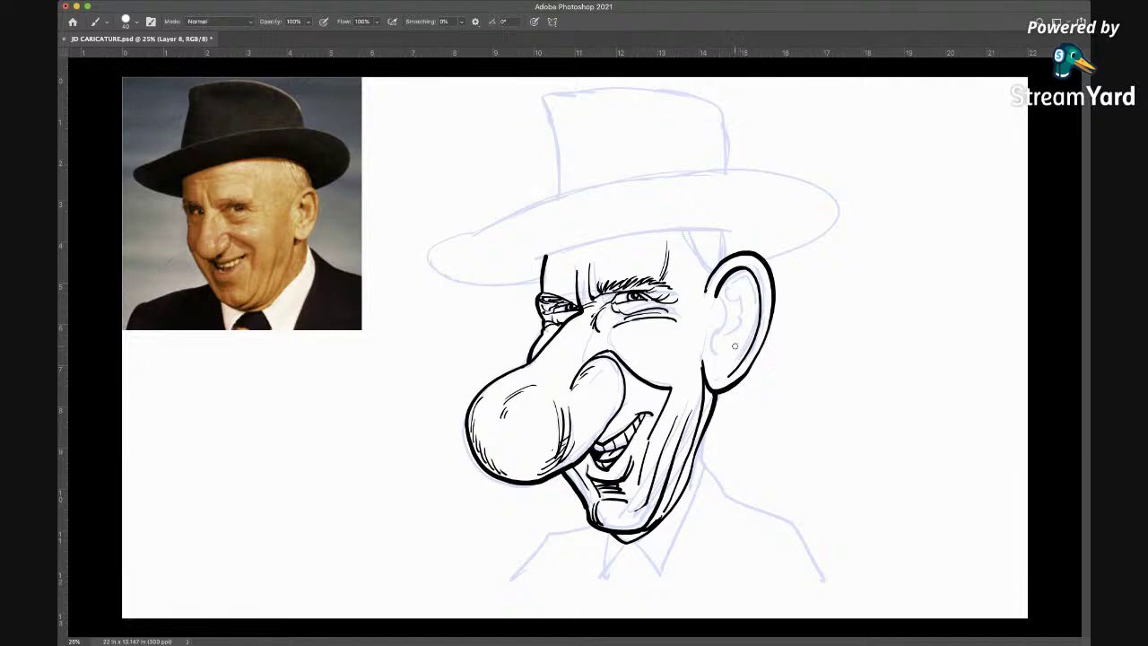
drag(716, 351, 718, 291)
mouse_move(725, 291)
mouse_down()
mouse_move(722, 302)
mouse_move(737, 294)
mouse_move(739, 338)
mouse_move(717, 350)
mouse_up()
mouse_move(722, 278)
mouse_down()
mouse_move(744, 316)
mouse_move(757, 306)
mouse_move(748, 341)
mouse_up()
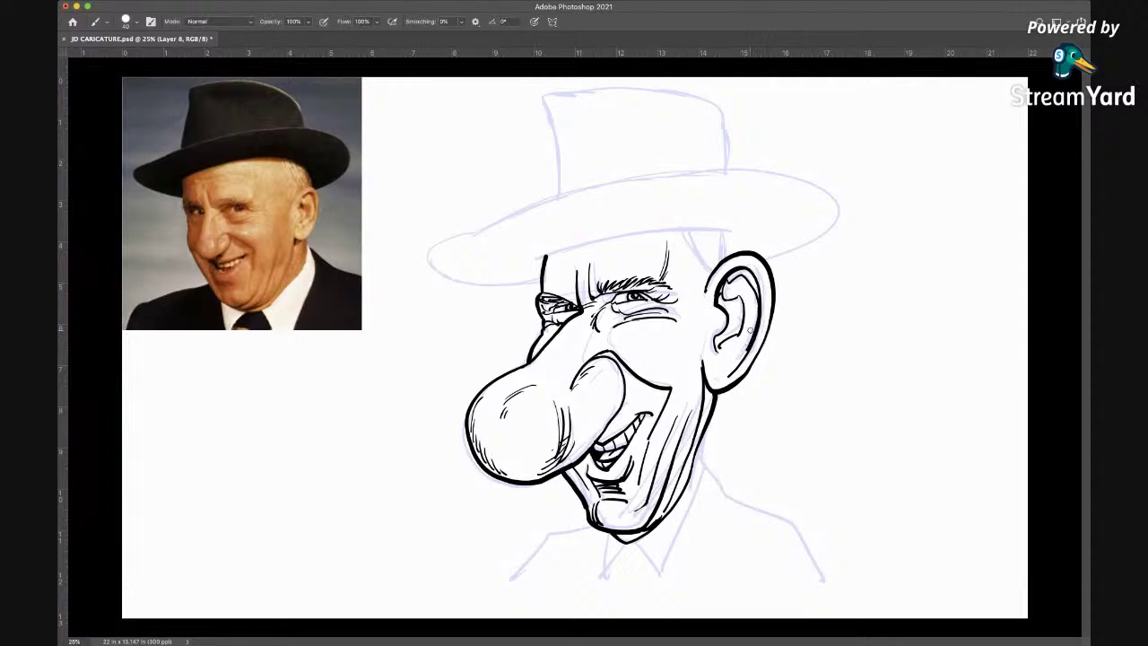
drag(732, 269, 746, 276)
mouse_move(733, 309)
mouse_down()
mouse_move(730, 337)
mouse_move(721, 289)
mouse_up()
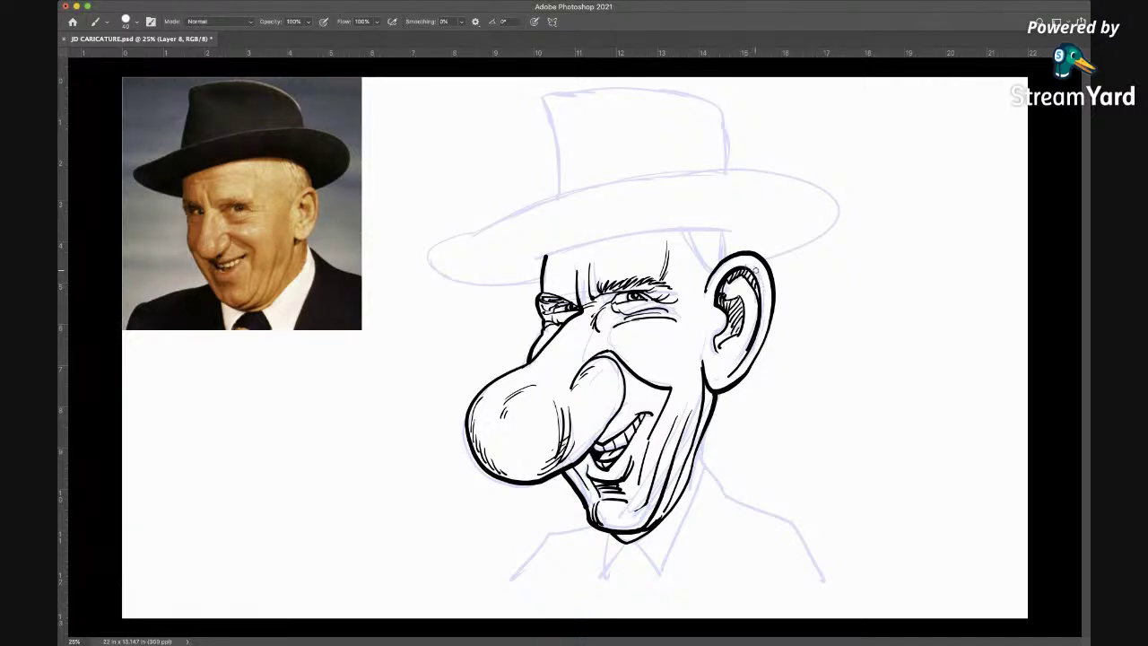
drag(702, 361, 721, 392)
Ink the sideburn hair and the brim edge above the face, adding forehead wrinkles and hatching along the cheek fold
drag(686, 237, 701, 295)
mouse_move(723, 232)
mouse_down()
mouse_move(723, 259)
mouse_move(688, 242)
mouse_move(708, 284)
mouse_move(717, 274)
mouse_move(700, 240)
mouse_move(703, 267)
mouse_move(708, 257)
mouse_move(678, 228)
mouse_move(537, 258)
mouse_up()
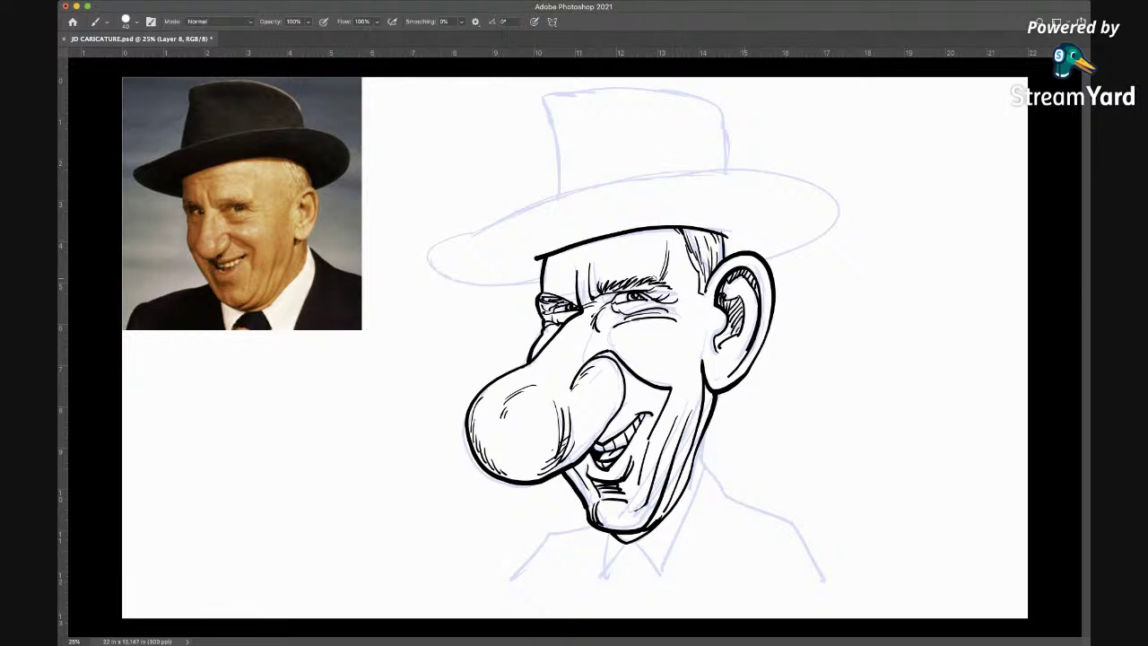
drag(652, 247, 588, 256)
drag(644, 240, 588, 254)
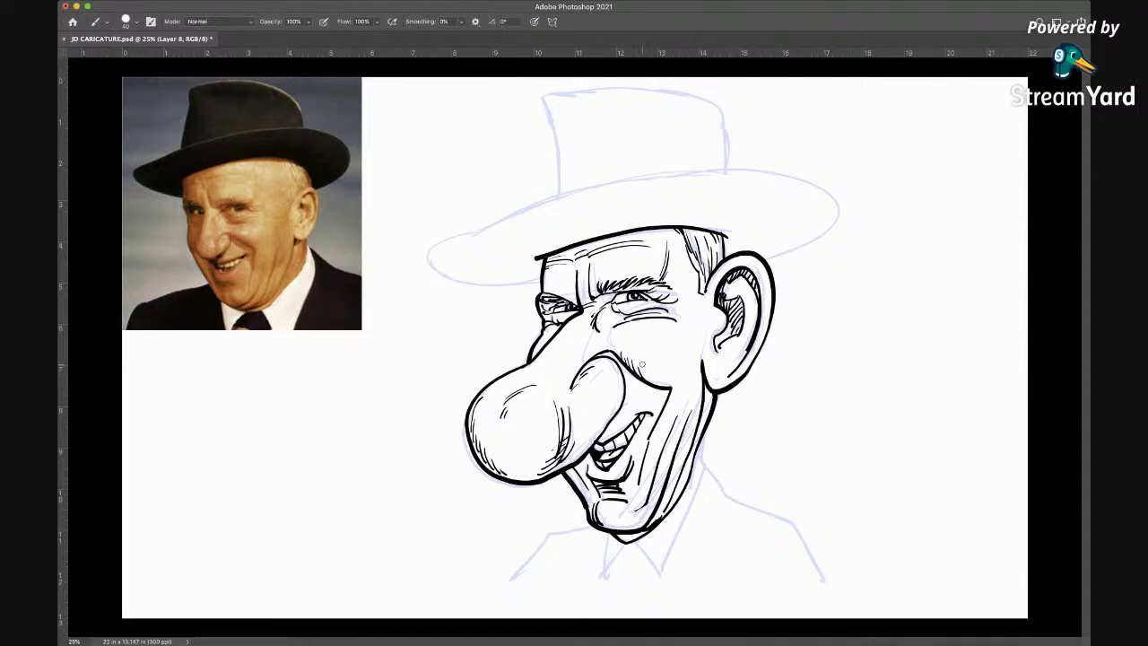
drag(666, 377, 678, 387)
drag(642, 308, 628, 307)
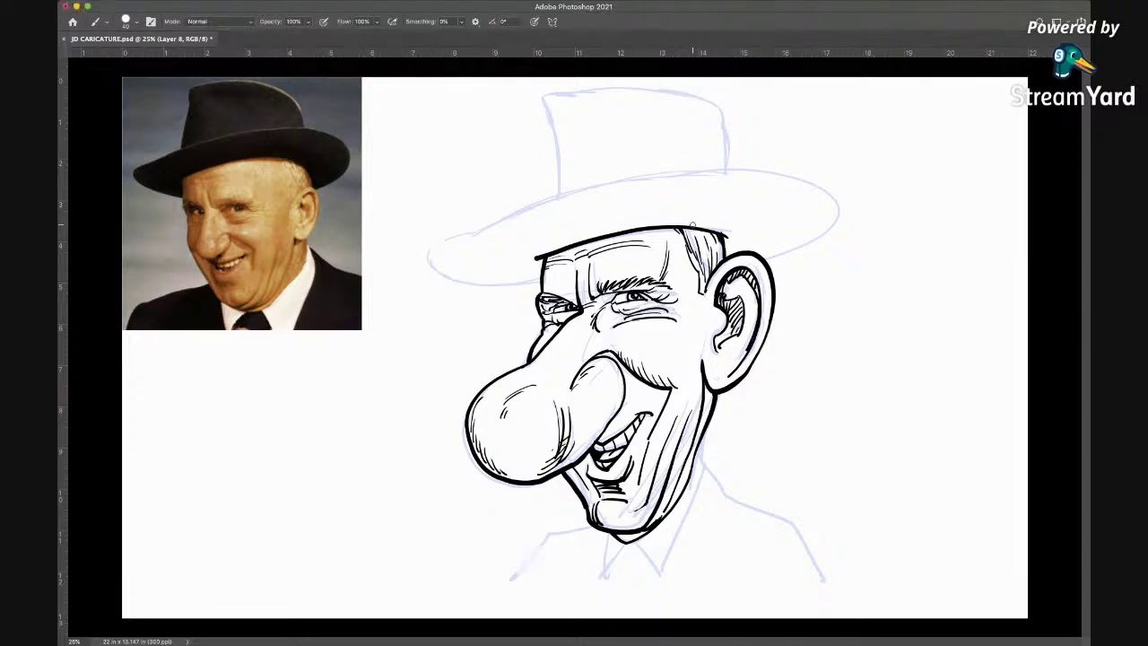
Ink the outer hat brim and the crown outline, with a hatched dent near the crown's front corner
mouse_move(540, 287)
mouse_down()
mouse_move(446, 279)
mouse_move(431, 253)
mouse_move(592, 183)
mouse_move(764, 168)
mouse_move(812, 182)
mouse_move(835, 212)
mouse_move(824, 236)
mouse_move(776, 264)
mouse_up()
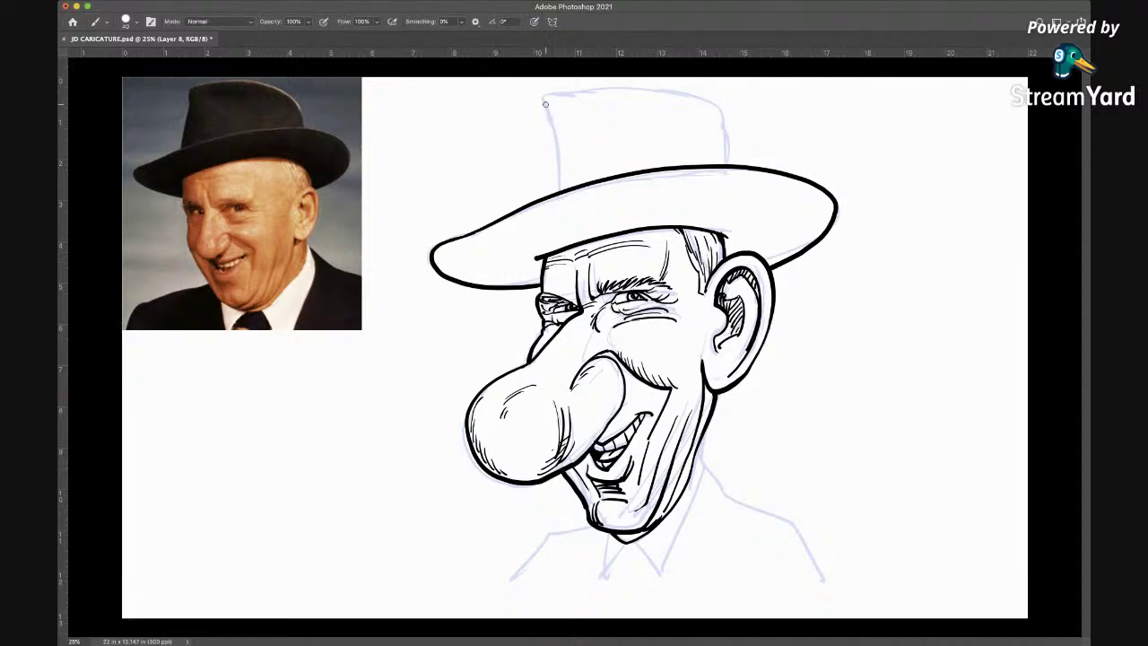
drag(542, 97, 561, 188)
mouse_move(727, 165)
mouse_down()
mouse_move(728, 131)
mouse_move(710, 108)
mouse_move(654, 88)
mouse_move(543, 94)
mouse_up()
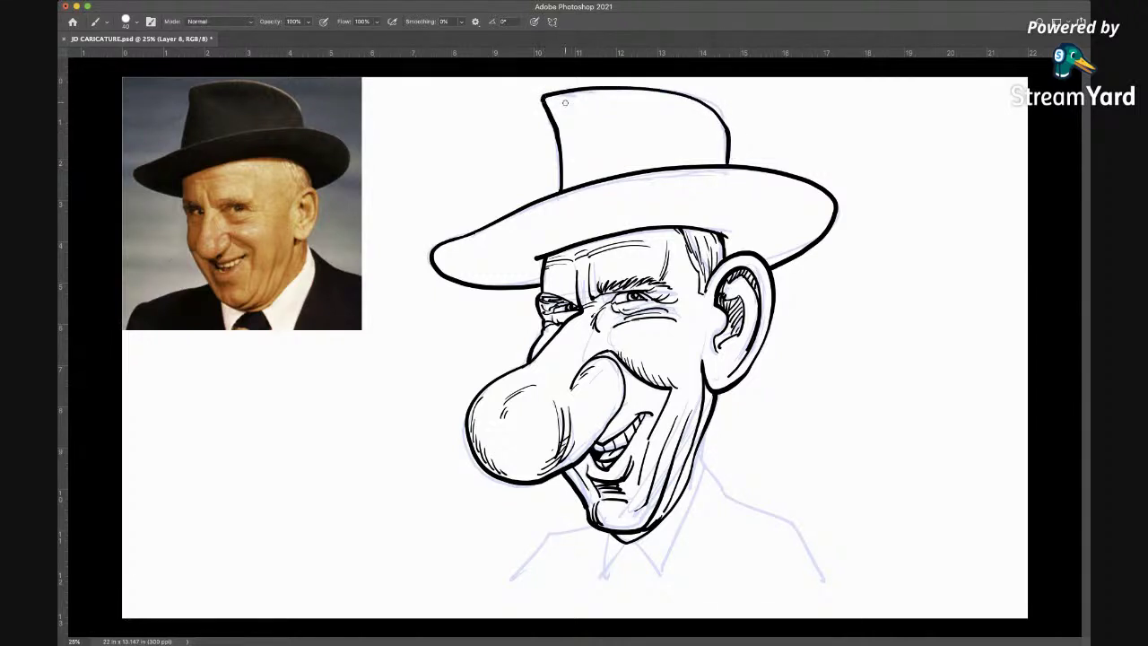
mouse_move(570, 100)
mouse_down()
mouse_move(585, 133)
mouse_move(571, 105)
mouse_move(584, 133)
mouse_move(602, 137)
mouse_up()
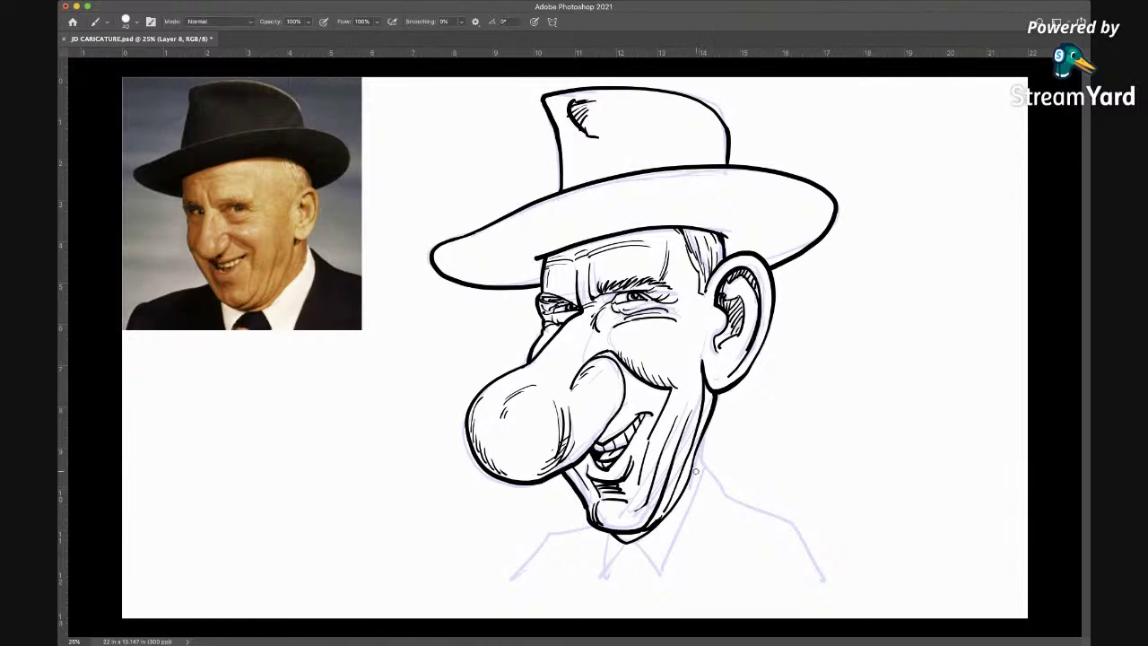
Ink the shirt collar, the neck edge and both shoulder lines
mouse_move(698, 461)
mouse_down()
mouse_move(659, 572)
mouse_move(641, 550)
mouse_move(657, 573)
mouse_move(621, 549)
mouse_move(602, 582)
mouse_move(594, 526)
mouse_move(548, 534)
mouse_move(505, 588)
mouse_up()
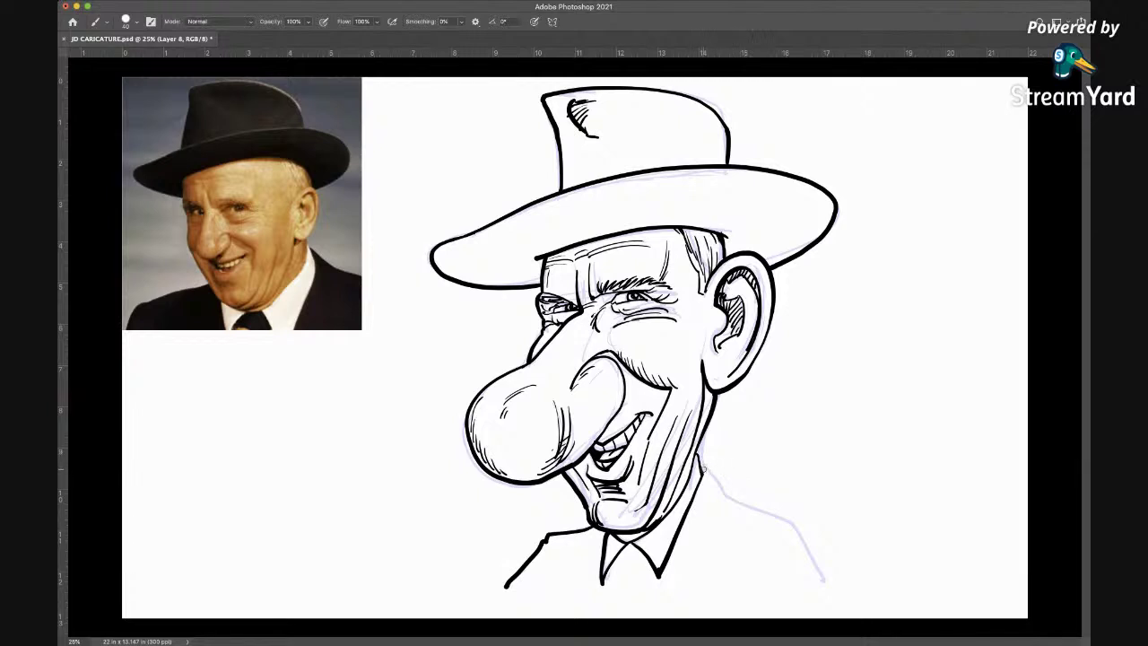
drag(703, 468, 730, 500)
mouse_move(732, 500)
mouse_down()
mouse_move(791, 519)
mouse_move(824, 593)
mouse_up()
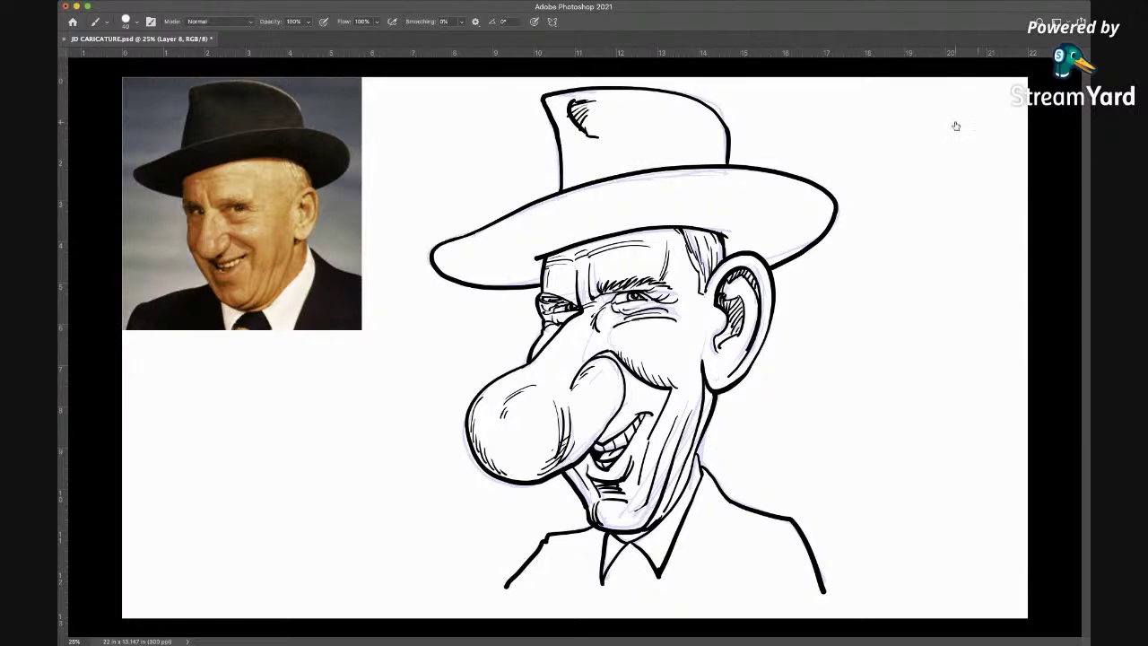
Hide the blue rough sketch layer beneath the black line art
key(super+comma)
key(super+comma)
key(super+comma)
key(super+comma)
key(super+comma)
key(super+comma)
key(super+comma)
key(super+comma)
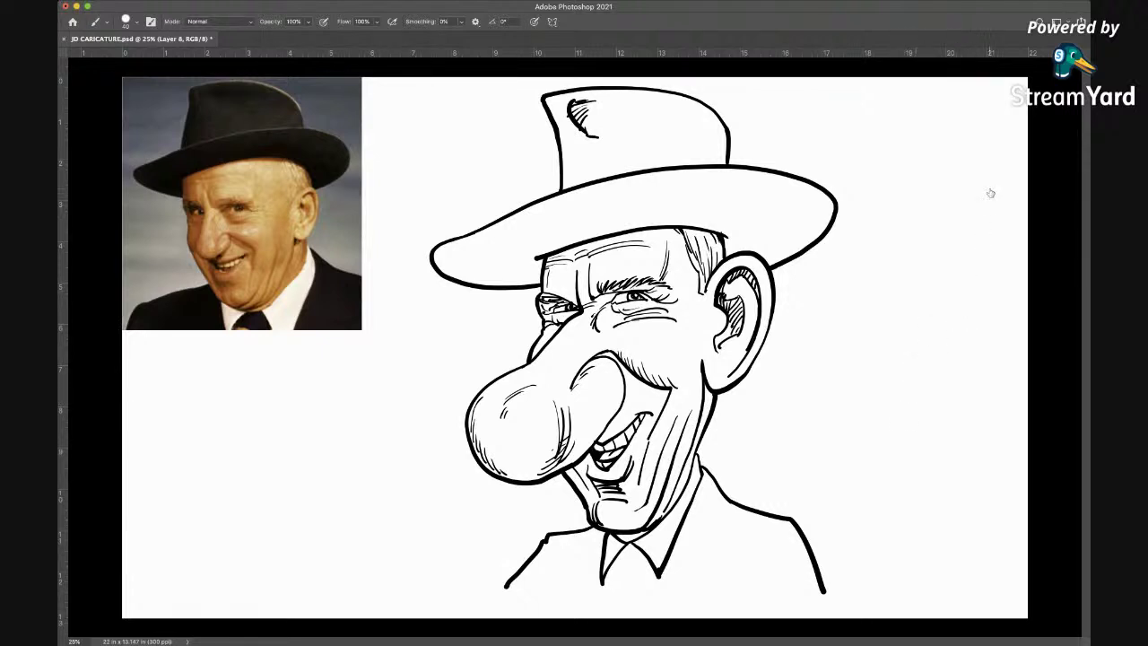
On Layer 9, lasso the whole figure along its outer ink line, closing the selection below the shoulders
key(alt+bracketleft)
key(alt+bracketleft)
key(alt+bracketleft)
key(alt+bracketleft)
key(alt+period)
key(l)
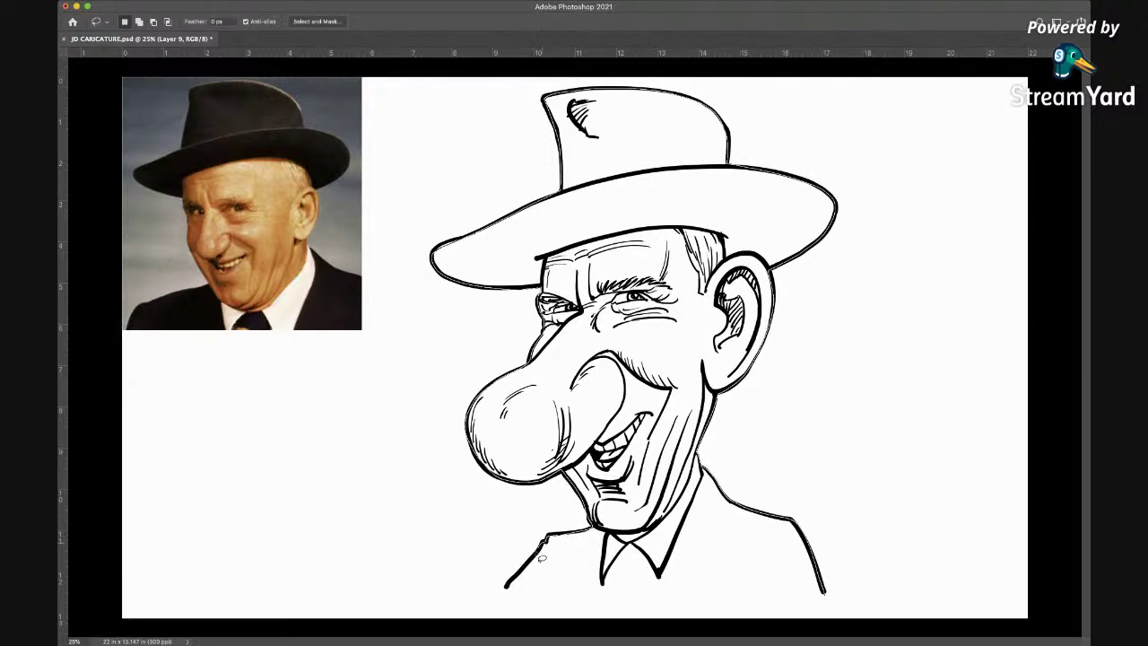
drag(502, 599, 825, 593)
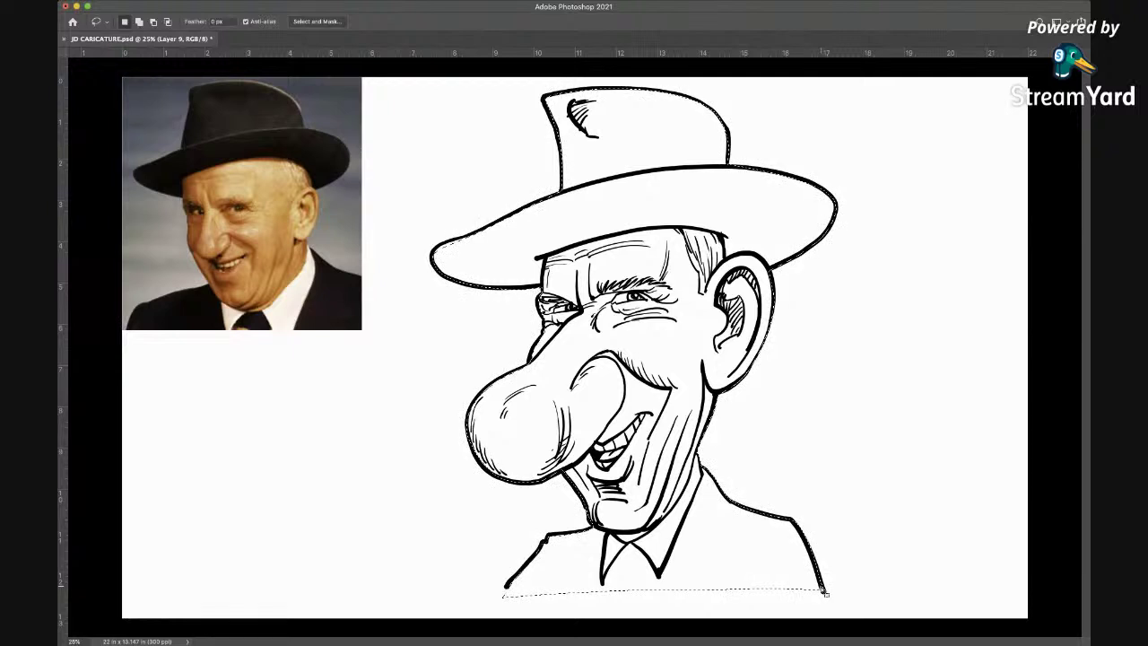
Fill the selected figure with a flat reddish-brown base colour, clear the selection and switch to the Brush tool
key(i)
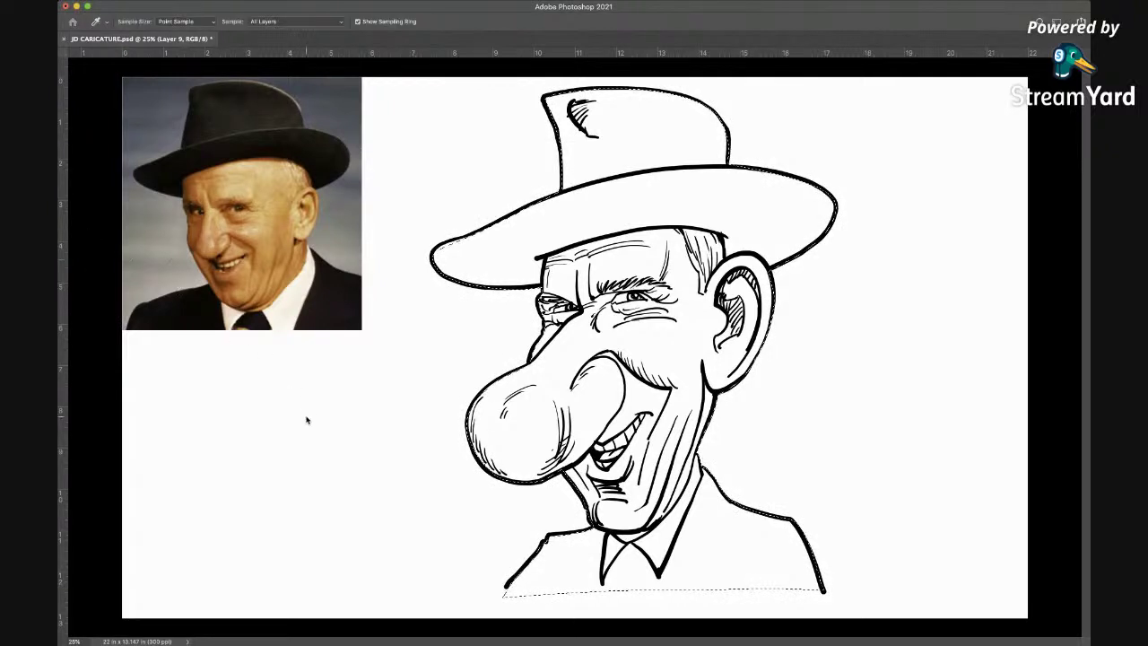
key(l)
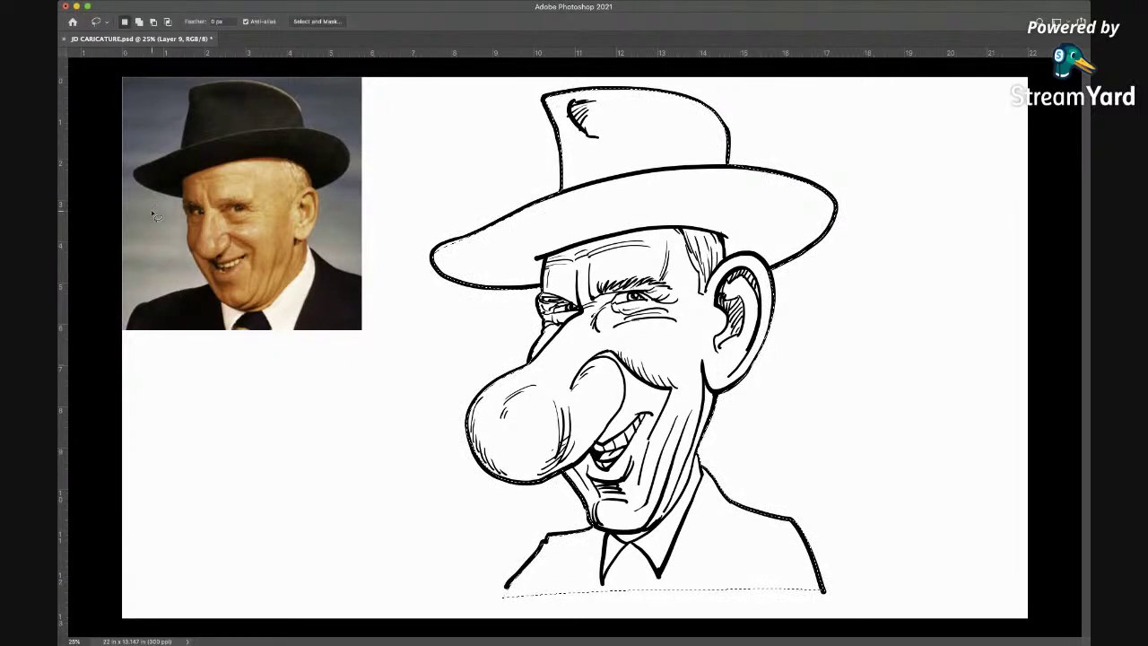
key(g)
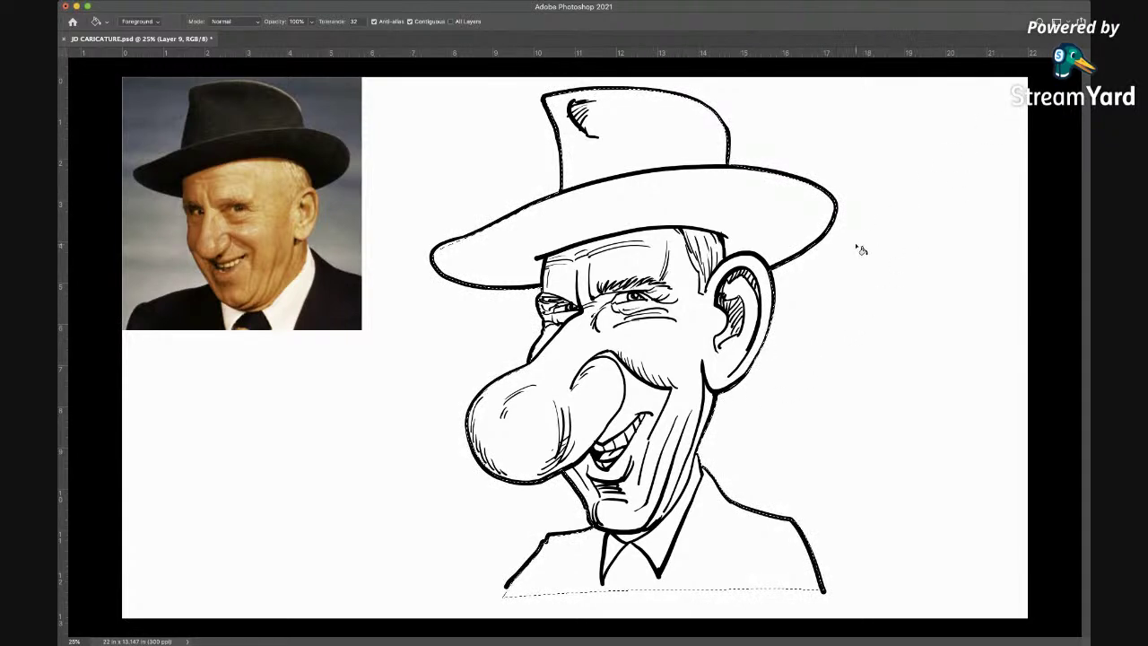
click(700, 330)
key(ctrl+d)
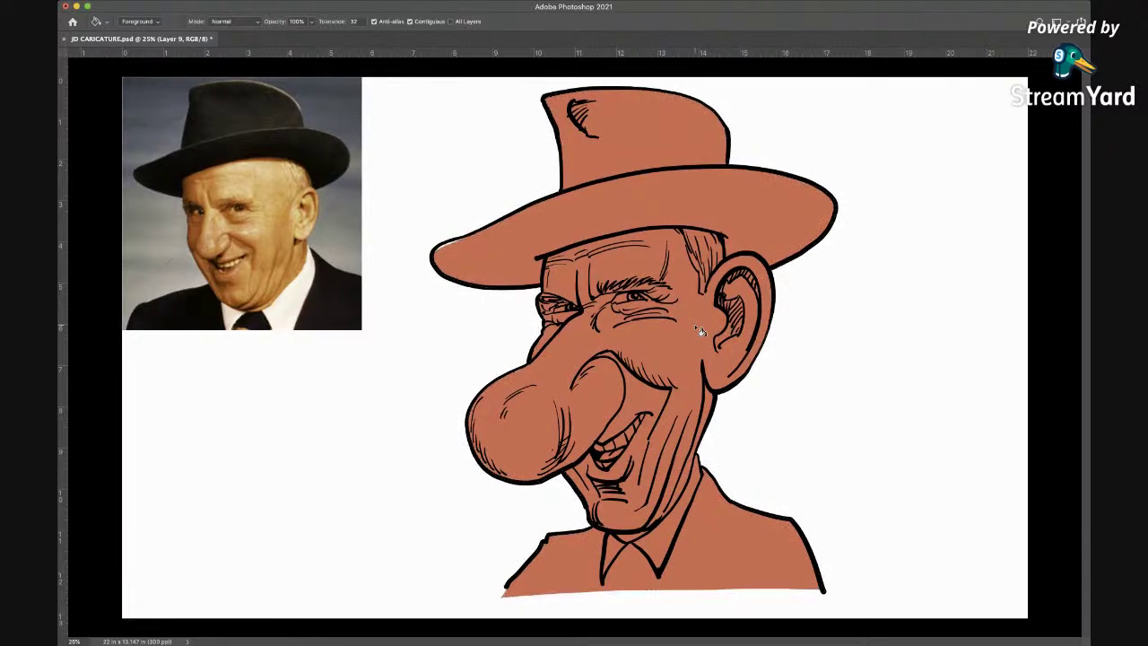
key(b)
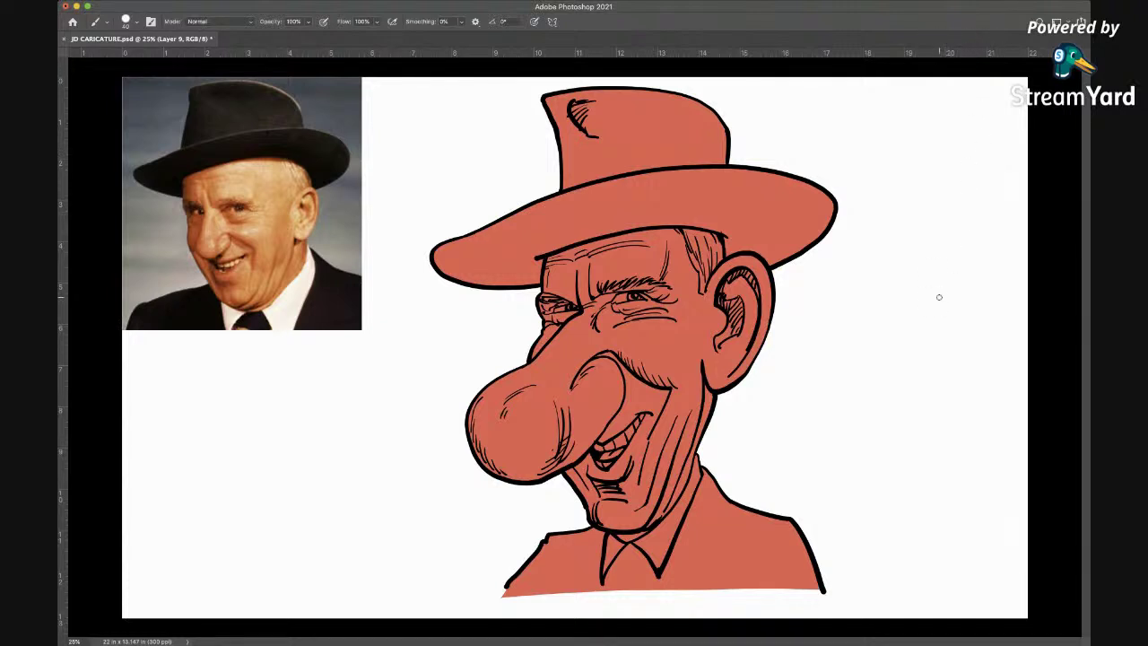
Paint the face, nose, ear and neck with a flat pale skin tone over the reddish-brown base, using a large brush
key(i)
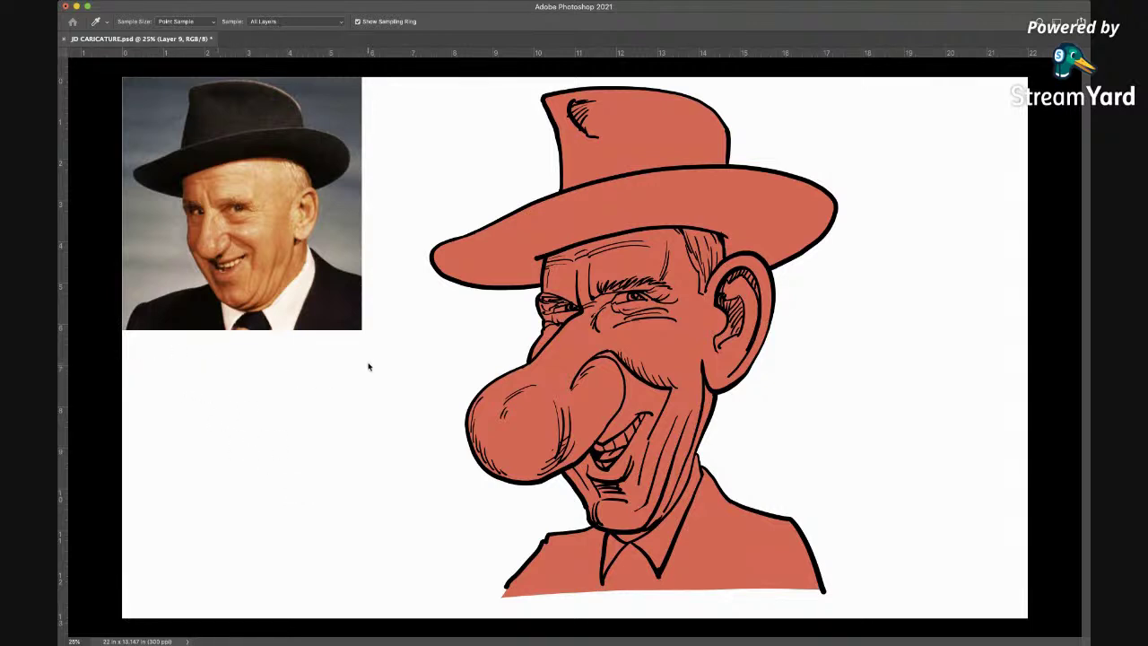
key(b)
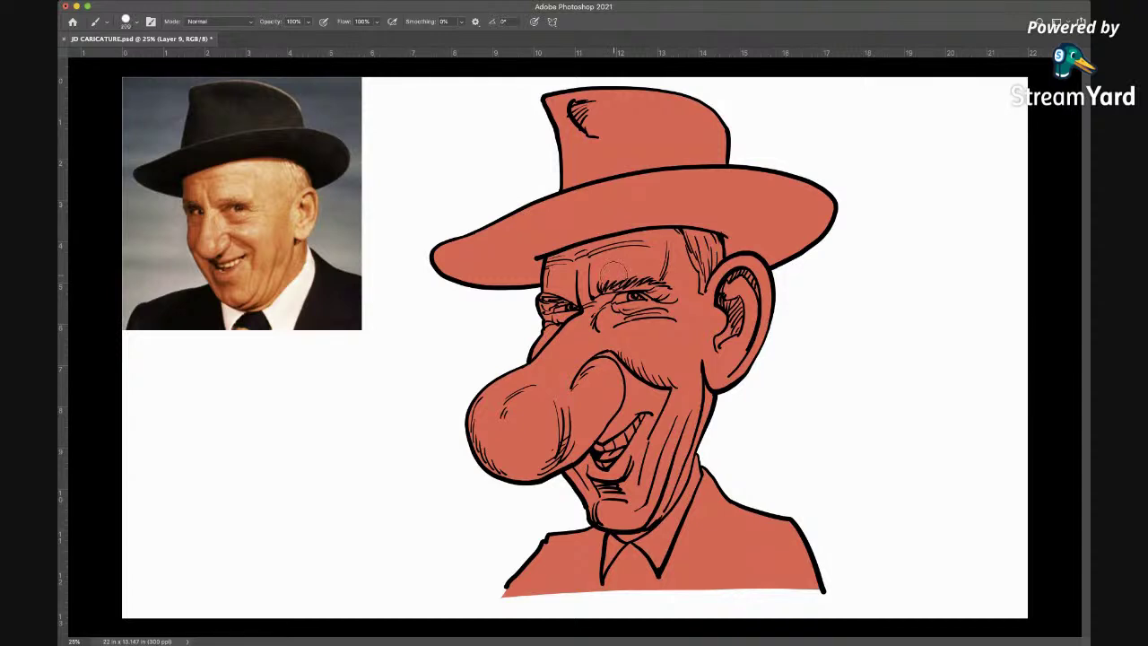
mouse_move(703, 244)
mouse_down()
mouse_move(648, 236)
mouse_move(523, 302)
mouse_move(765, 266)
mouse_move(817, 311)
mouse_move(728, 417)
mouse_move(717, 451)
mouse_move(596, 545)
mouse_move(565, 535)
mouse_move(549, 490)
mouse_move(645, 356)
mouse_move(570, 309)
mouse_move(596, 328)
mouse_move(566, 354)
mouse_move(547, 263)
mouse_move(784, 242)
mouse_move(617, 266)
mouse_move(574, 269)
mouse_up()
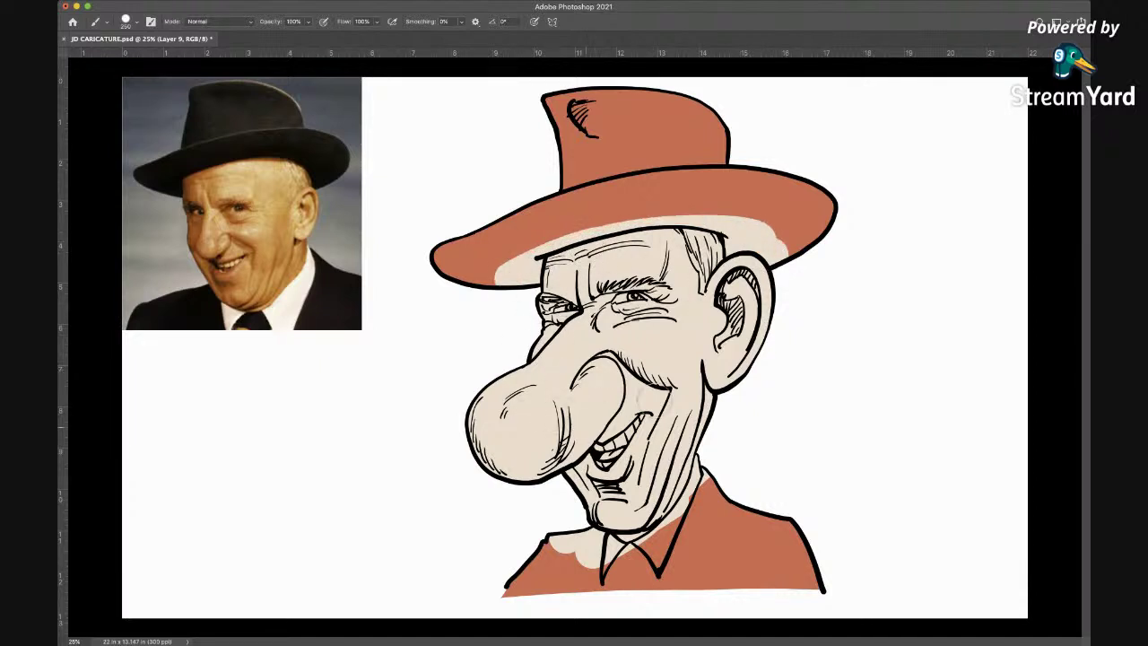
drag(722, 441, 619, 538)
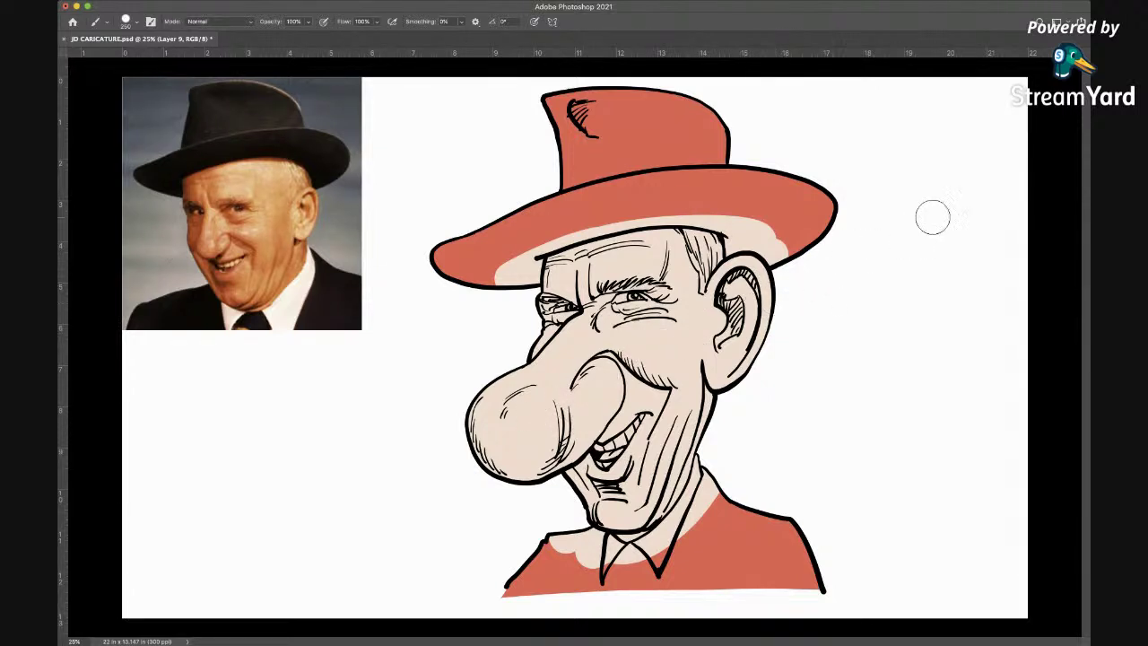
Paint the hat, jacket and tie a flat dark grey, using a smaller brush along the edges
key(i)
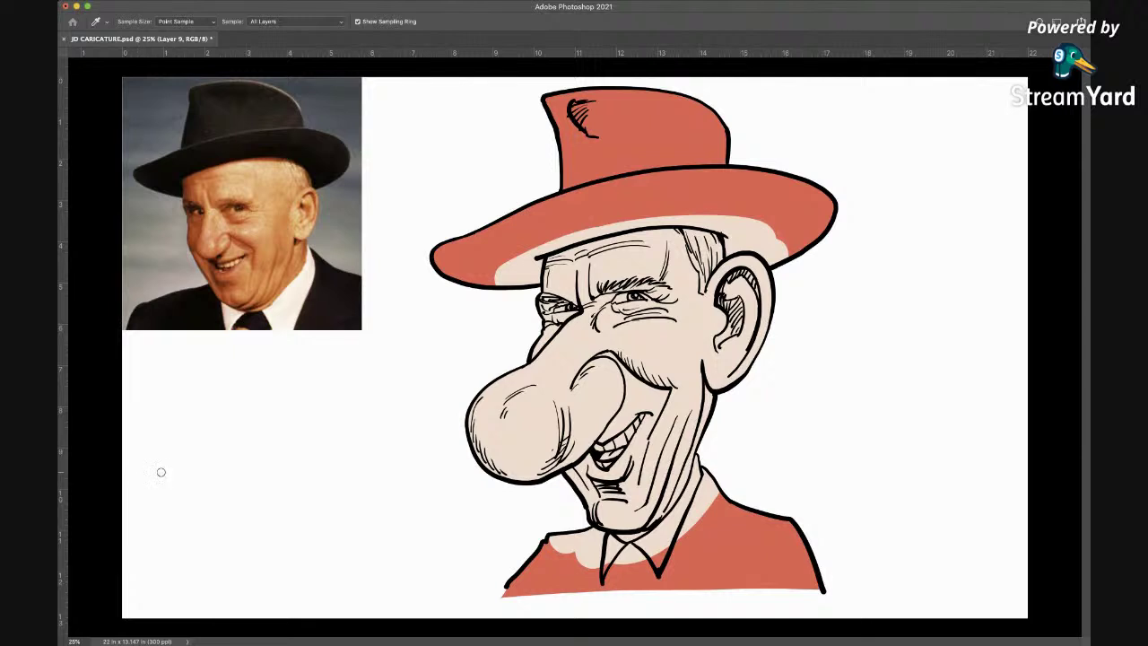
key(b)
key(bracketleft)
key(bracketleft)
key(bracketleft)
key(bracketleft)
mouse_move(789, 247)
mouse_down()
mouse_move(775, 262)
mouse_move(740, 244)
mouse_move(728, 253)
mouse_move(716, 224)
mouse_move(627, 218)
mouse_move(542, 244)
mouse_move(531, 278)
mouse_move(524, 232)
mouse_move(491, 242)
mouse_move(468, 268)
mouse_move(418, 281)
mouse_up()
mouse_move(610, 190)
mouse_down()
mouse_move(532, 212)
mouse_move(547, 219)
mouse_move(540, 231)
mouse_move(749, 170)
mouse_move(738, 162)
mouse_move(569, 223)
mouse_move(715, 213)
mouse_move(784, 254)
mouse_move(826, 224)
mouse_move(773, 235)
mouse_move(771, 222)
mouse_move(722, 215)
mouse_move(779, 176)
mouse_move(754, 158)
mouse_move(695, 156)
mouse_move(752, 117)
mouse_move(657, 146)
mouse_move(628, 143)
mouse_move(673, 95)
mouse_move(640, 97)
mouse_move(629, 84)
mouse_move(522, 105)
mouse_move(628, 68)
mouse_up()
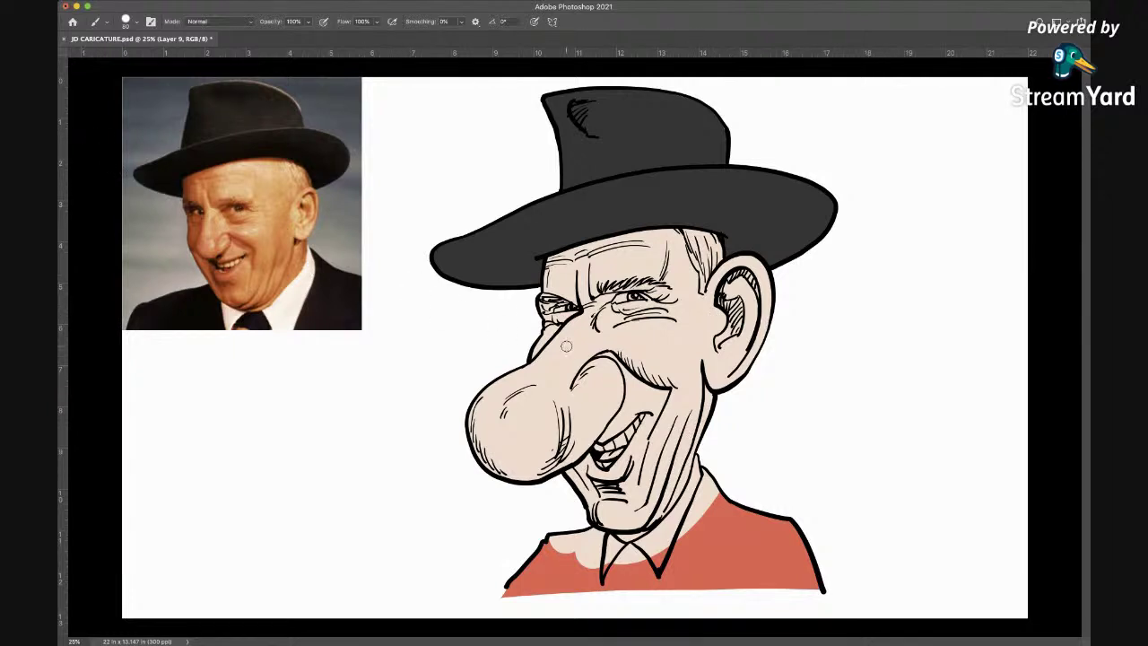
mouse_move(706, 473)
mouse_down()
mouse_move(661, 582)
mouse_move(654, 575)
mouse_move(658, 593)
mouse_move(624, 547)
mouse_move(605, 597)
mouse_move(629, 557)
mouse_move(649, 587)
mouse_move(623, 588)
mouse_move(591, 560)
mouse_move(600, 595)
mouse_move(603, 531)
mouse_move(534, 554)
mouse_move(507, 592)
mouse_move(548, 549)
mouse_move(574, 573)
mouse_move(592, 538)
mouse_move(565, 578)
mouse_up()
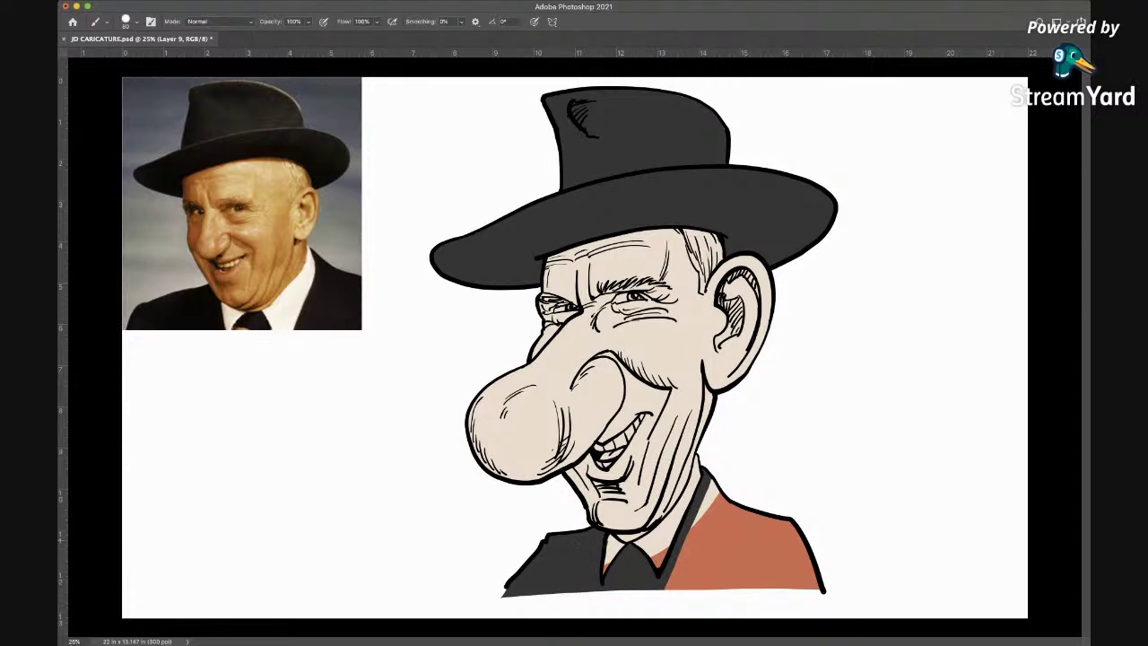
mouse_move(727, 505)
mouse_down()
mouse_move(713, 480)
mouse_move(695, 524)
mouse_move(745, 487)
mouse_move(780, 493)
mouse_move(762, 542)
mouse_move(736, 527)
mouse_move(815, 551)
mouse_move(821, 581)
mouse_move(661, 607)
mouse_move(683, 542)
mouse_up()
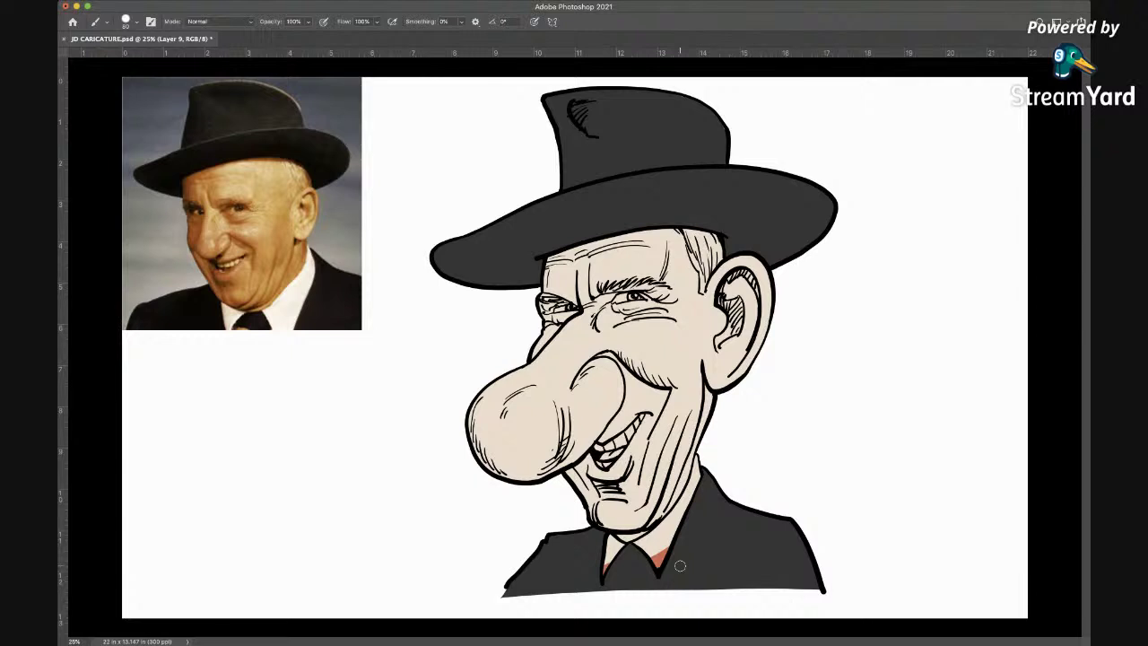
Paint both sides of the shirt collar and the teeth white
key(i)
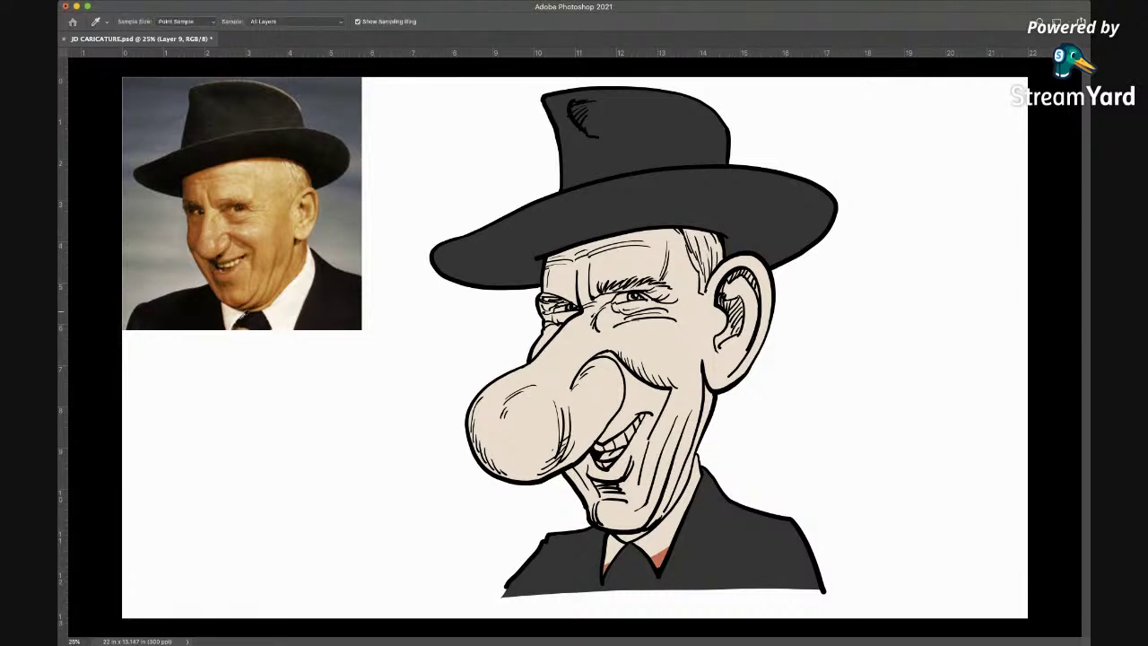
key(b)
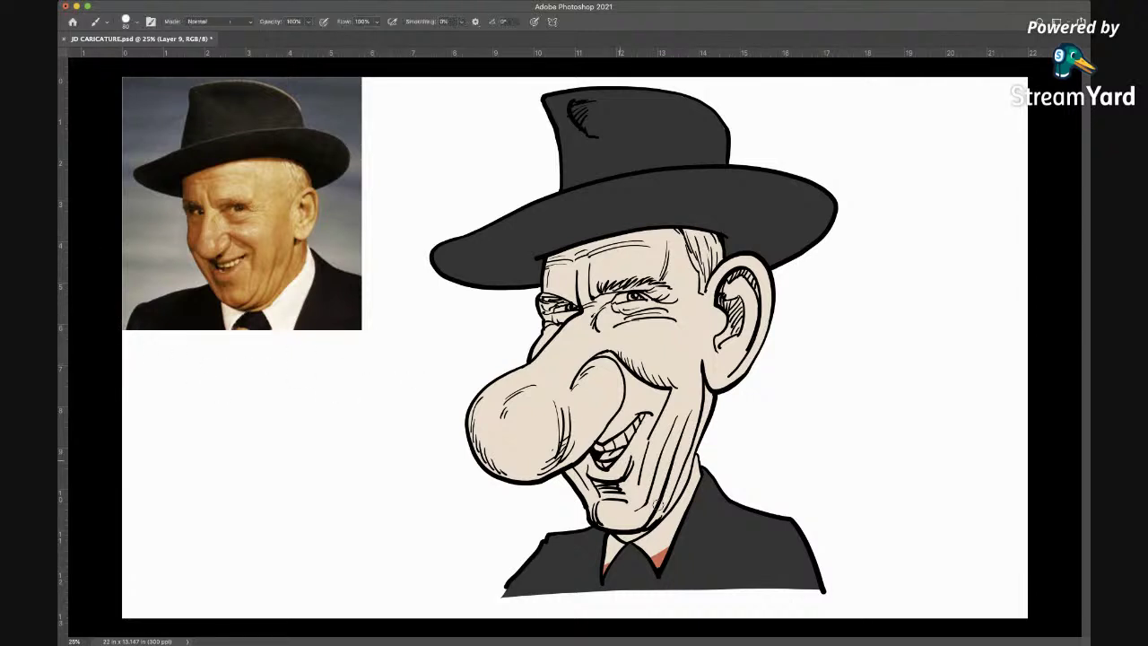
drag(696, 467, 675, 514)
mouse_move(697, 471)
mouse_down()
mouse_move(659, 567)
mouse_move(635, 540)
mouse_move(671, 518)
mouse_move(658, 548)
mouse_move(642, 547)
mouse_move(655, 563)
mouse_move(658, 535)
mouse_up()
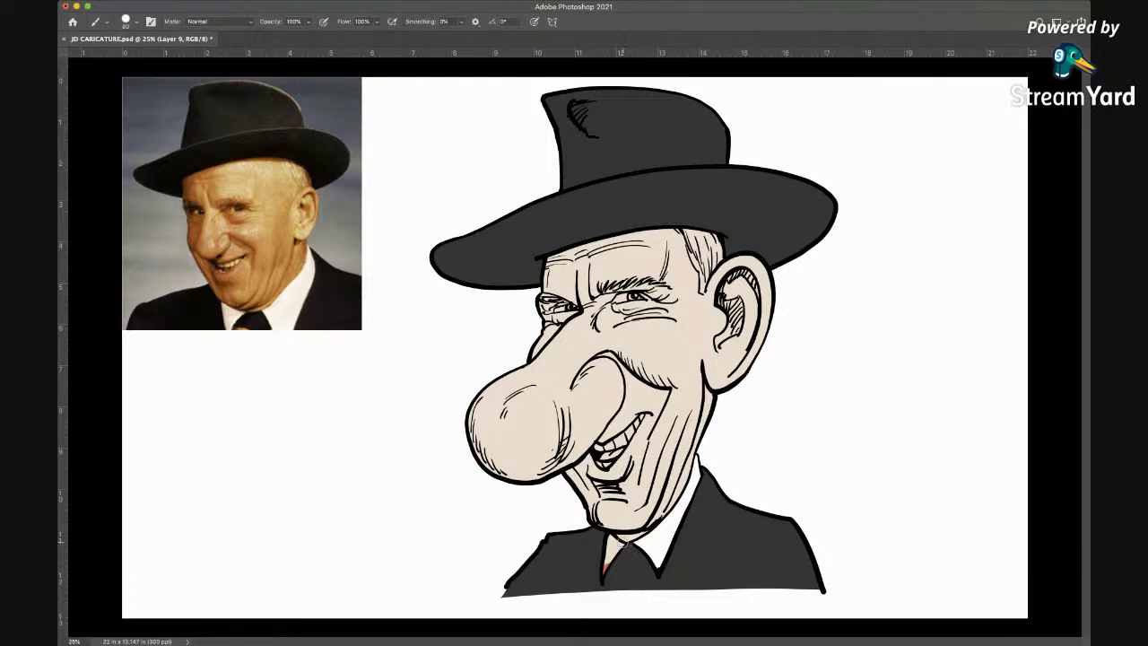
mouse_move(609, 538)
mouse_down()
mouse_move(604, 570)
mouse_move(618, 547)
mouse_up()
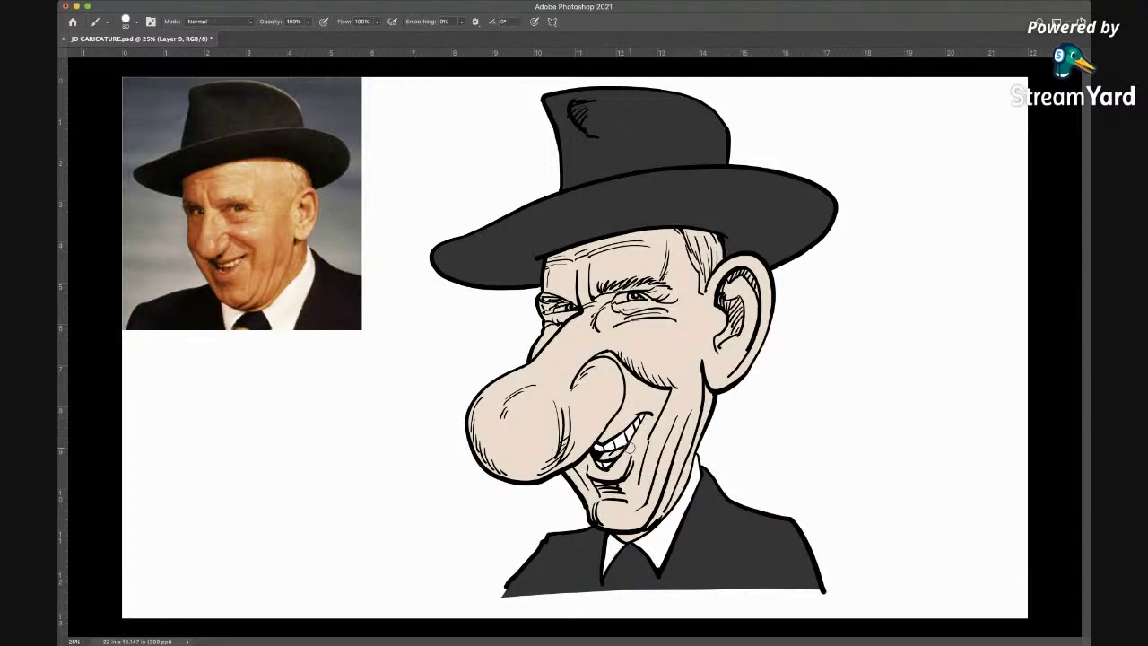
Paint the inside of the mouth below the teeth a flat reddish-brown
key(i)
key(alt)
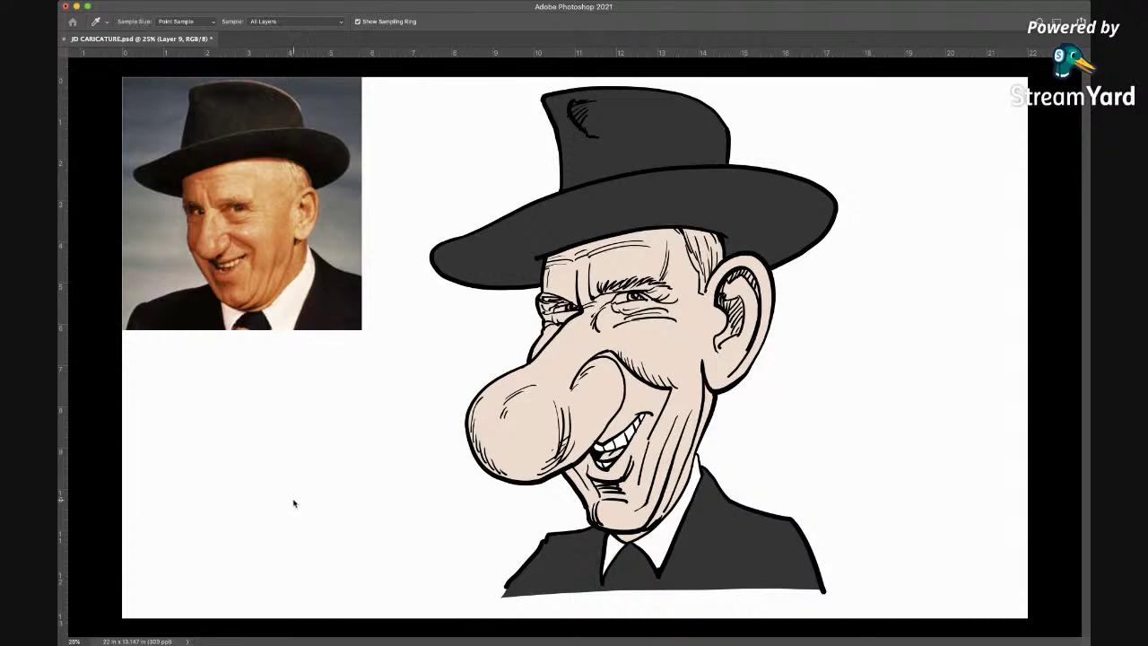
key(b)
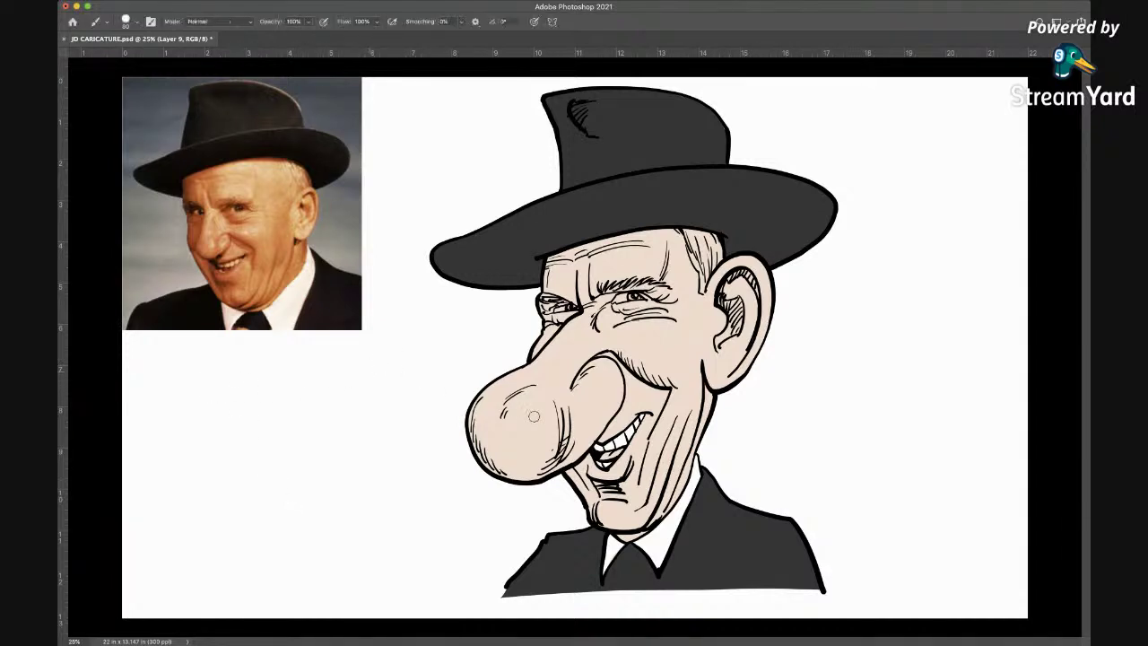
mouse_move(599, 453)
mouse_down()
mouse_move(618, 452)
mouse_move(599, 457)
mouse_up()
Paint the patch of hair between the hat brim and the ear light blue-grey
key(i)
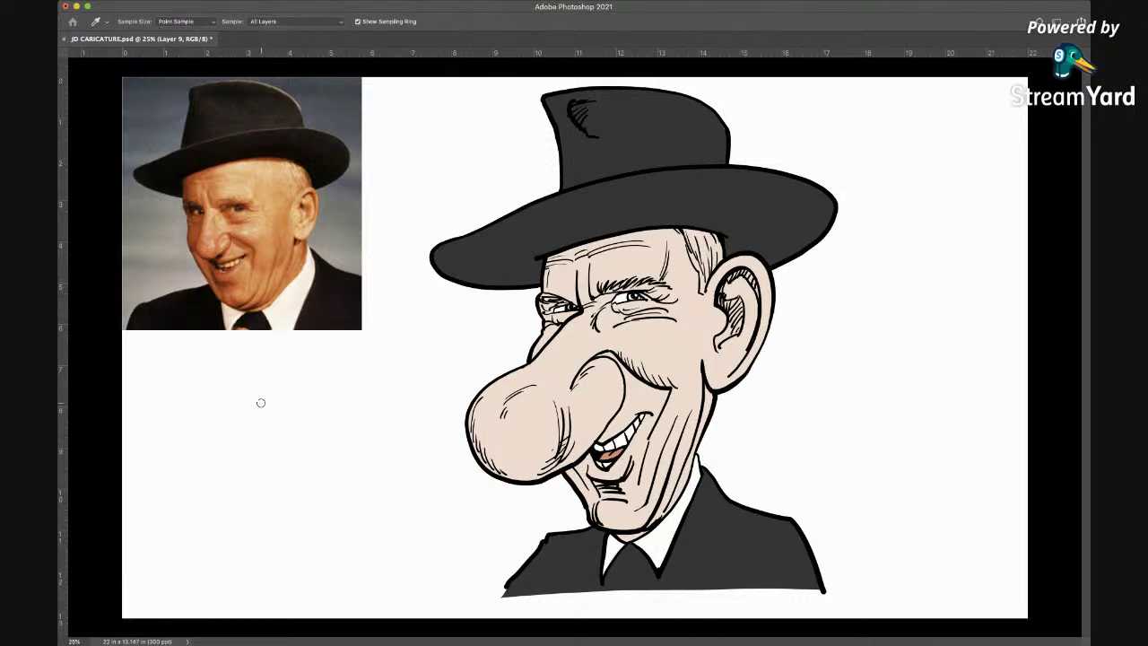
key(b)
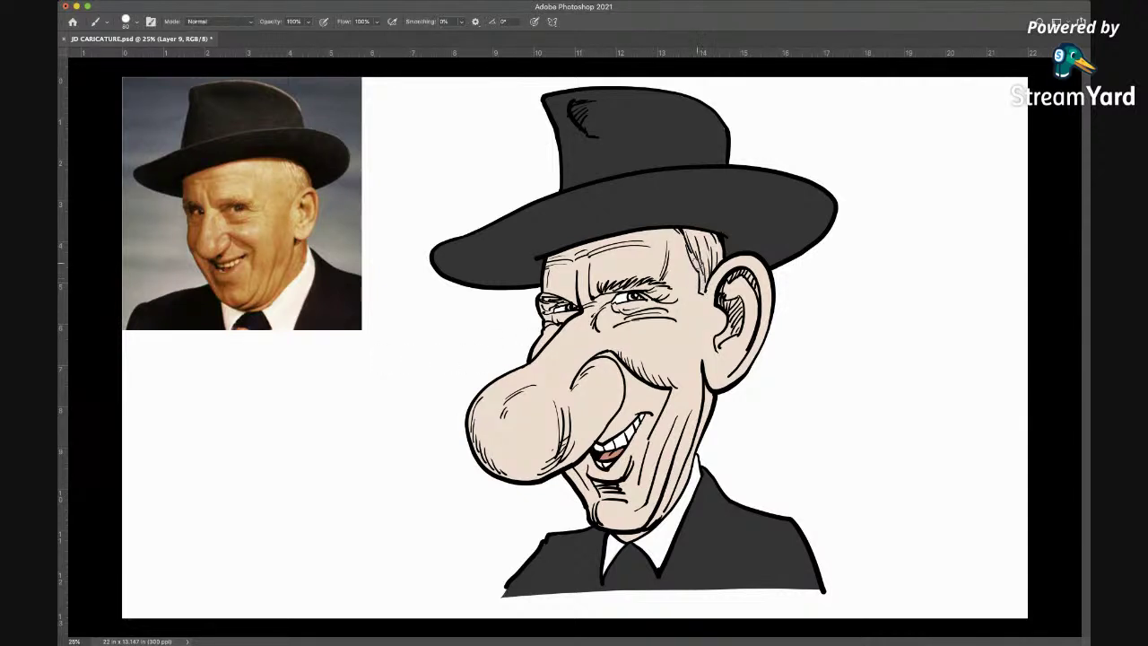
mouse_move(678, 233)
mouse_down()
mouse_move(708, 234)
mouse_move(706, 272)
mouse_move(697, 236)
mouse_move(704, 289)
mouse_move(679, 228)
mouse_up()
Shade the forehead under the hat brim, the brows, the eye sockets and the far cheek with a darker skin tone
key(i)
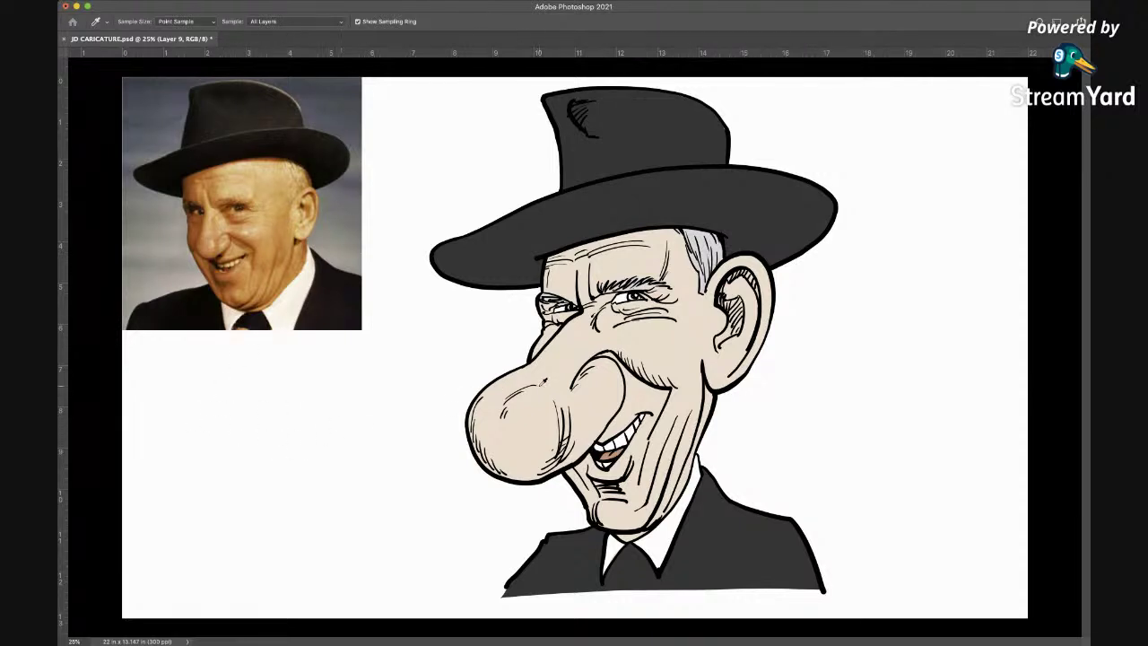
key(b)
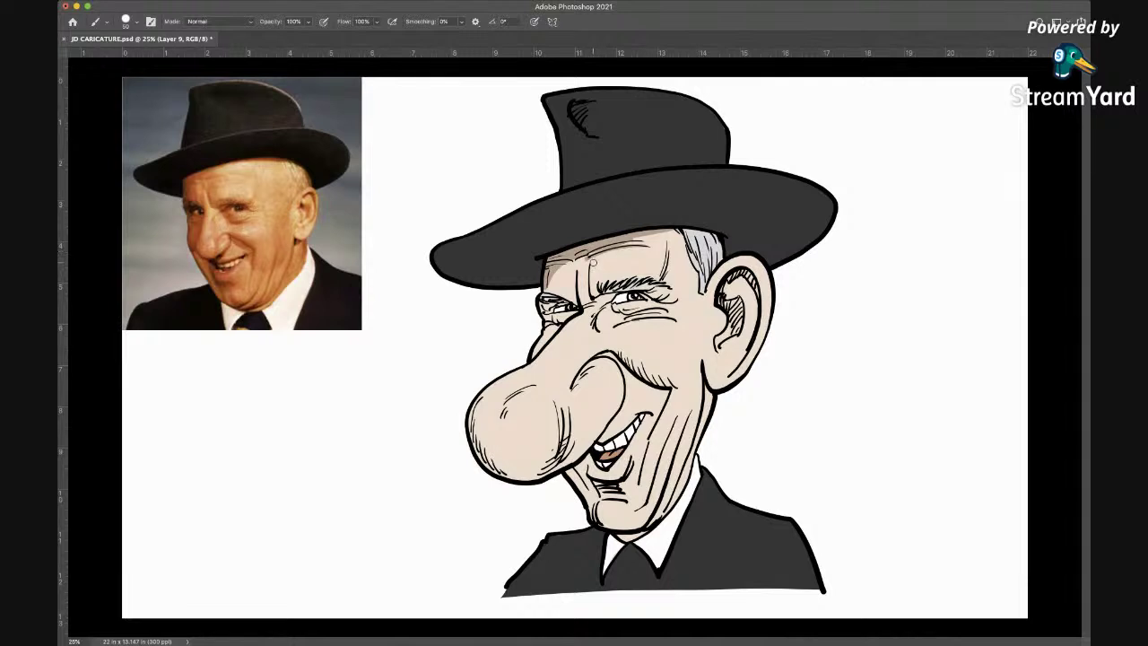
drag(578, 282, 590, 307)
drag(648, 288, 608, 292)
drag(614, 296, 603, 299)
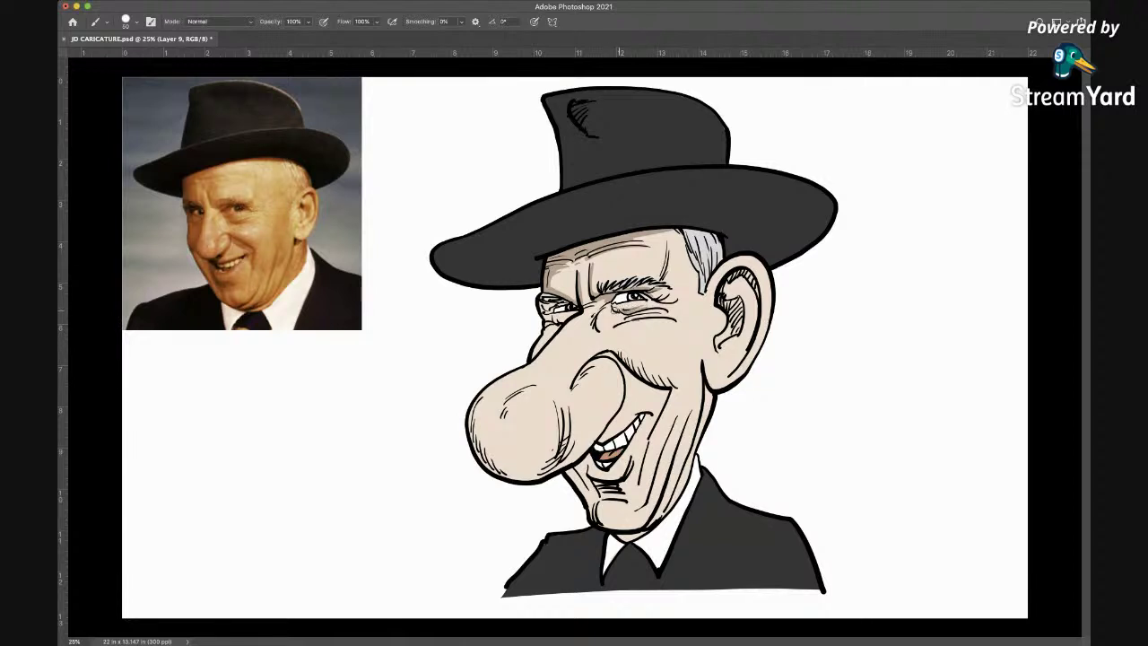
drag(617, 305, 603, 308)
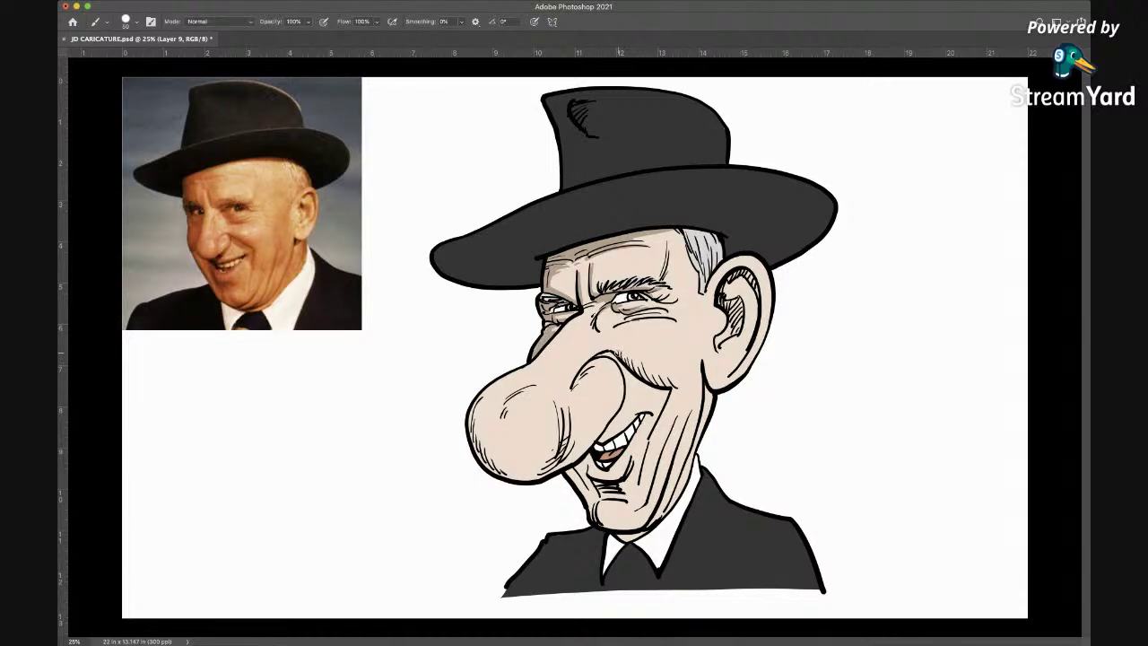
Shade the smile fold from beside the nose down the cheek, reworking it with a tan skin shadow colour
mouse_move(616, 354)
mouse_down()
mouse_move(674, 393)
mouse_move(657, 431)
mouse_up()
key(i)
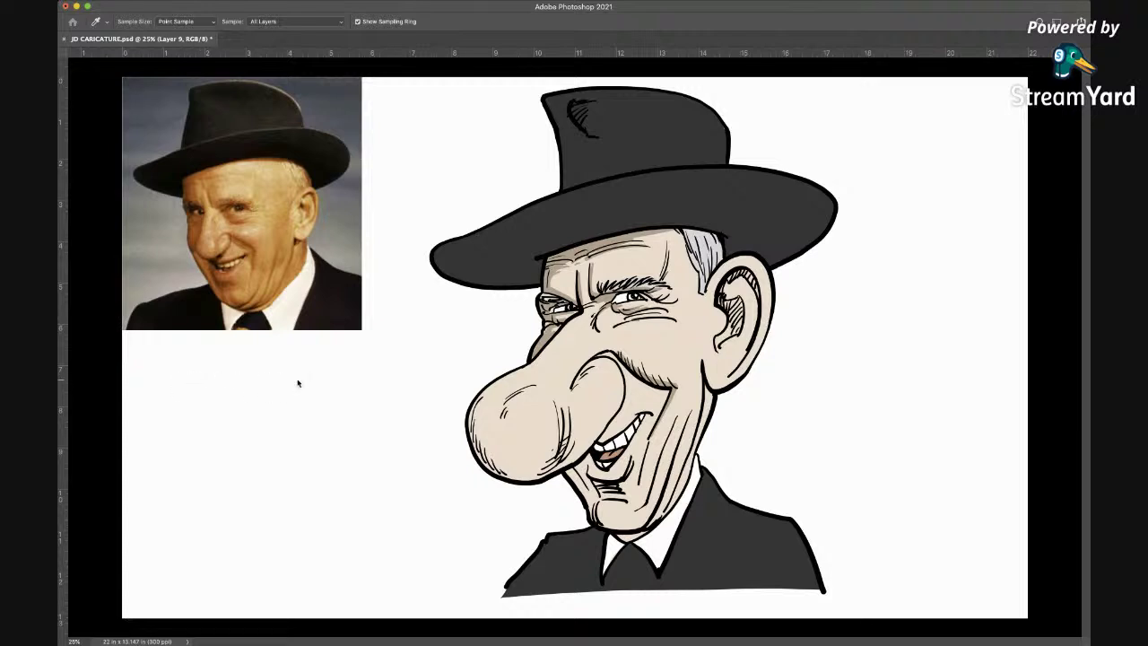
key(b)
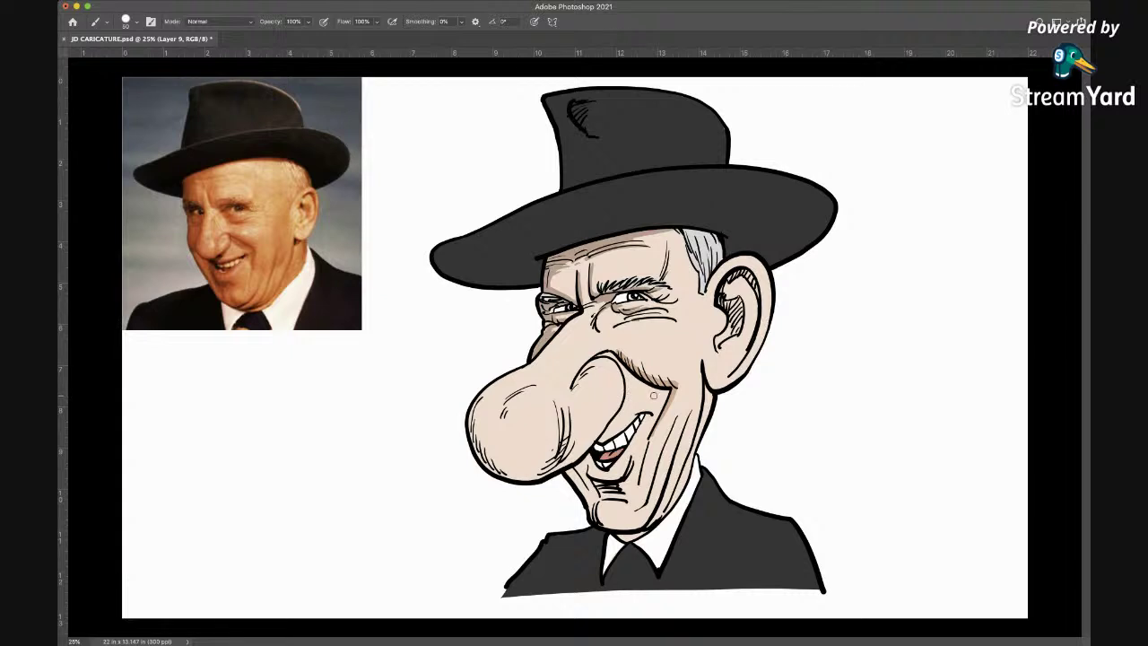
mouse_move(617, 359)
mouse_down()
mouse_move(637, 384)
mouse_move(669, 393)
mouse_move(651, 432)
mouse_up()
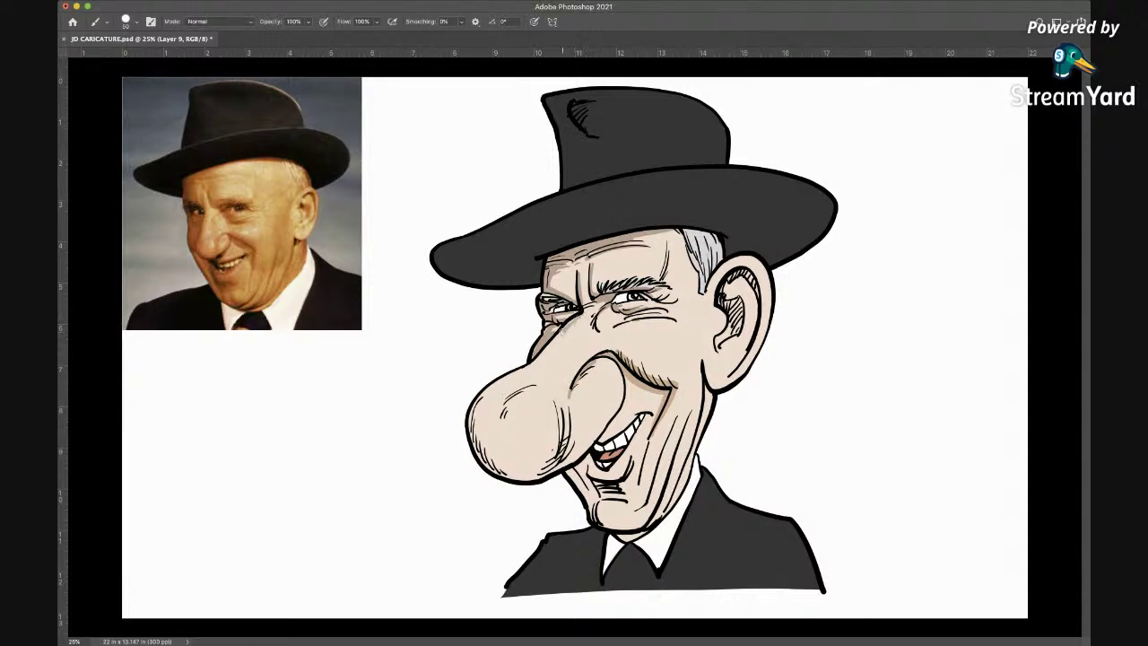
Shade the nose in tan along its outer contour, around the bulb's creases and up to the bridge
mouse_move(493, 383)
mouse_down()
mouse_move(472, 440)
mouse_move(492, 464)
mouse_move(511, 478)
mouse_move(578, 453)
mouse_move(558, 400)
mouse_move(556, 451)
mouse_up()
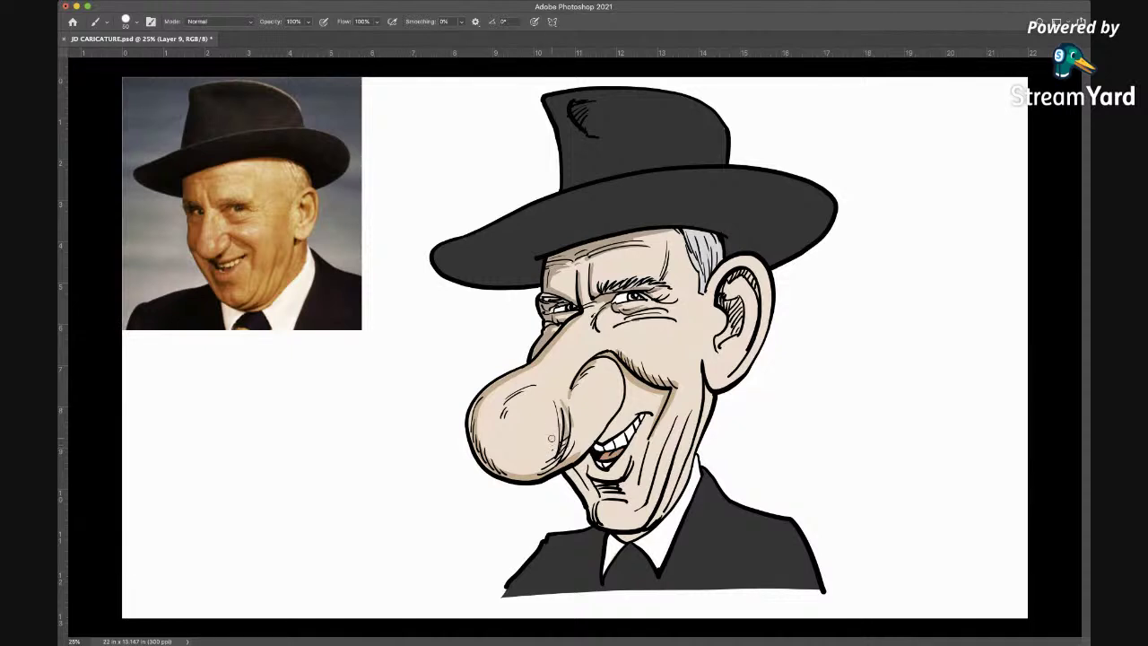
mouse_move(547, 448)
mouse_down()
mouse_move(520, 473)
mouse_move(480, 444)
mouse_move(486, 398)
mouse_move(479, 441)
mouse_move(492, 388)
mouse_move(524, 390)
mouse_move(502, 414)
mouse_up()
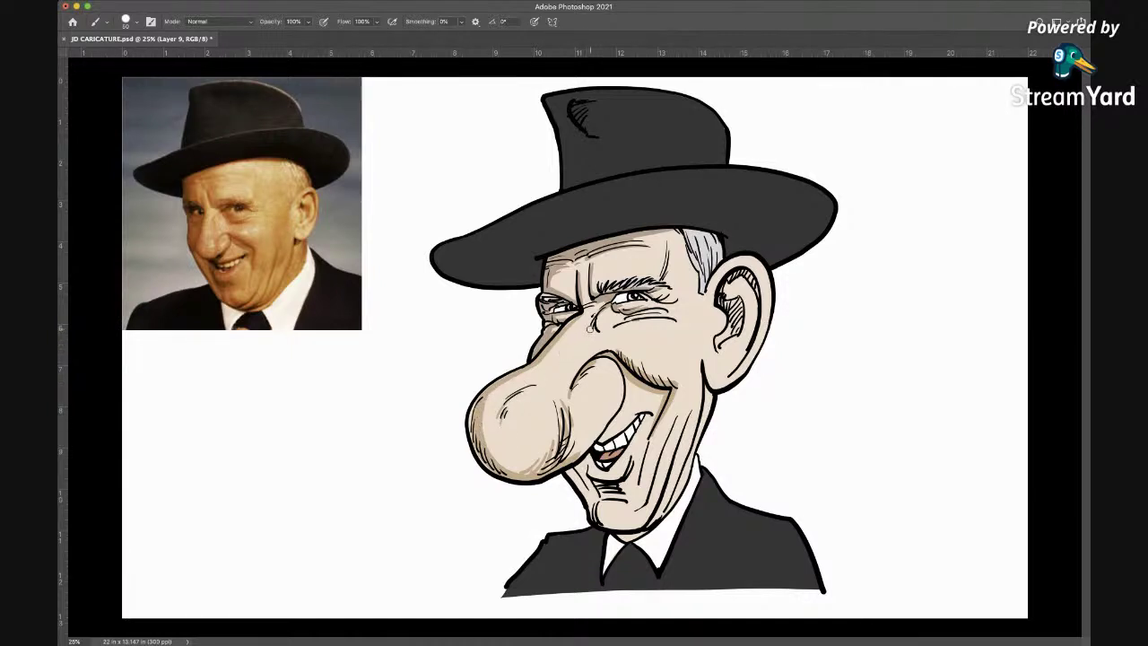
mouse_move(592, 332)
mouse_down()
mouse_move(598, 315)
mouse_move(586, 341)
mouse_move(608, 310)
mouse_up()
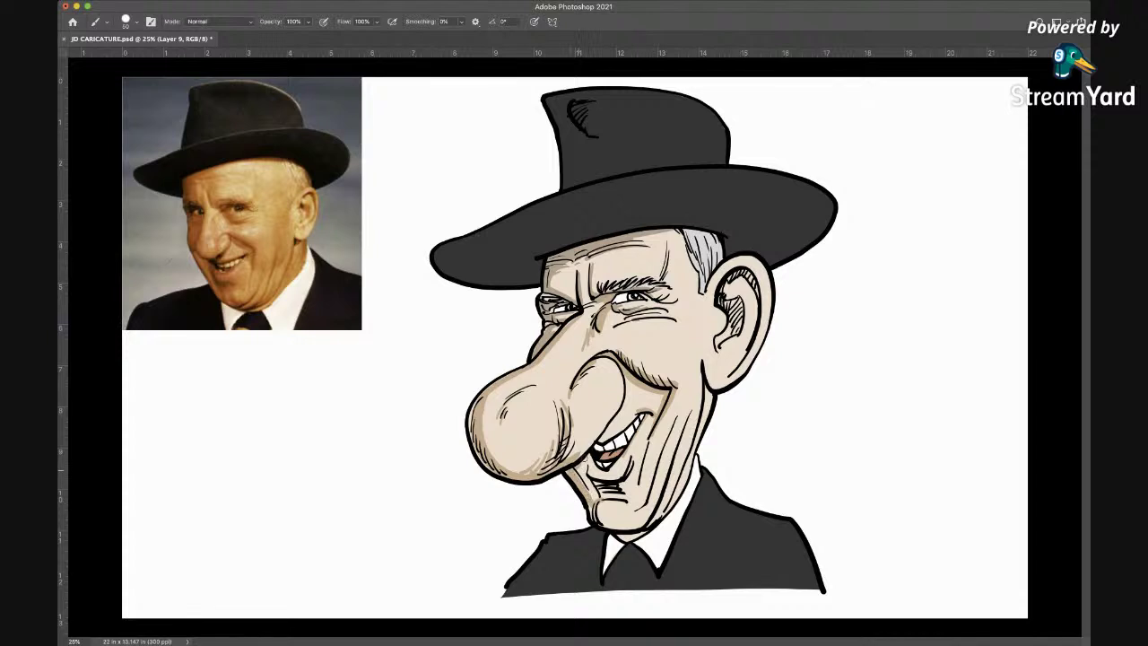
Add tan shading around the mouth, chin, jaw and cheek lines and inside the ear
drag(587, 453, 587, 463)
mouse_move(695, 393)
mouse_down()
mouse_move(648, 520)
mouse_move(594, 525)
mouse_up()
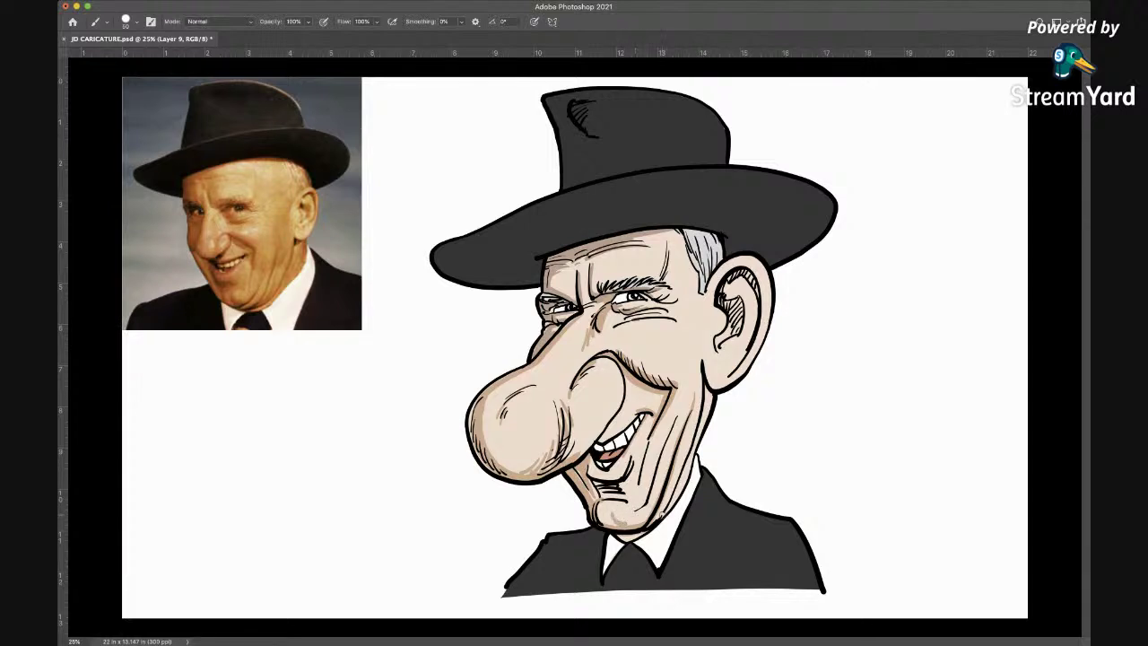
mouse_move(729, 346)
mouse_down()
mouse_move(739, 311)
mouse_move(733, 339)
mouse_move(718, 292)
mouse_move(760, 289)
mouse_move(759, 335)
mouse_move(749, 272)
mouse_move(718, 348)
mouse_up()
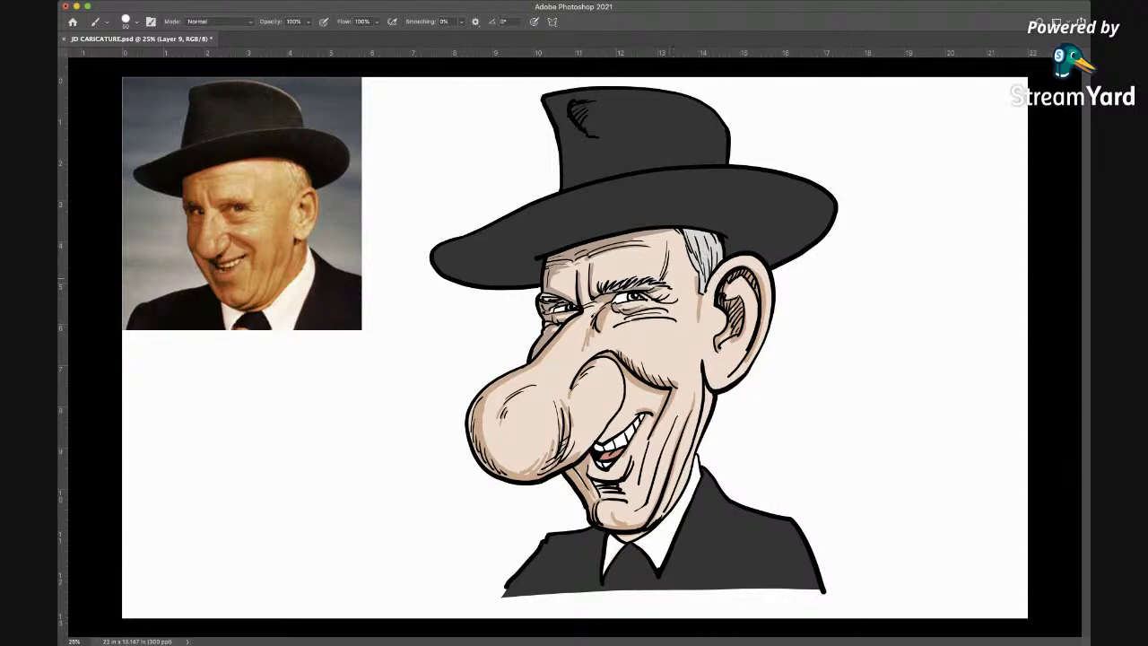
Paint small pale highlights on the nose bulb, nostril, cheek and ear
key(i)
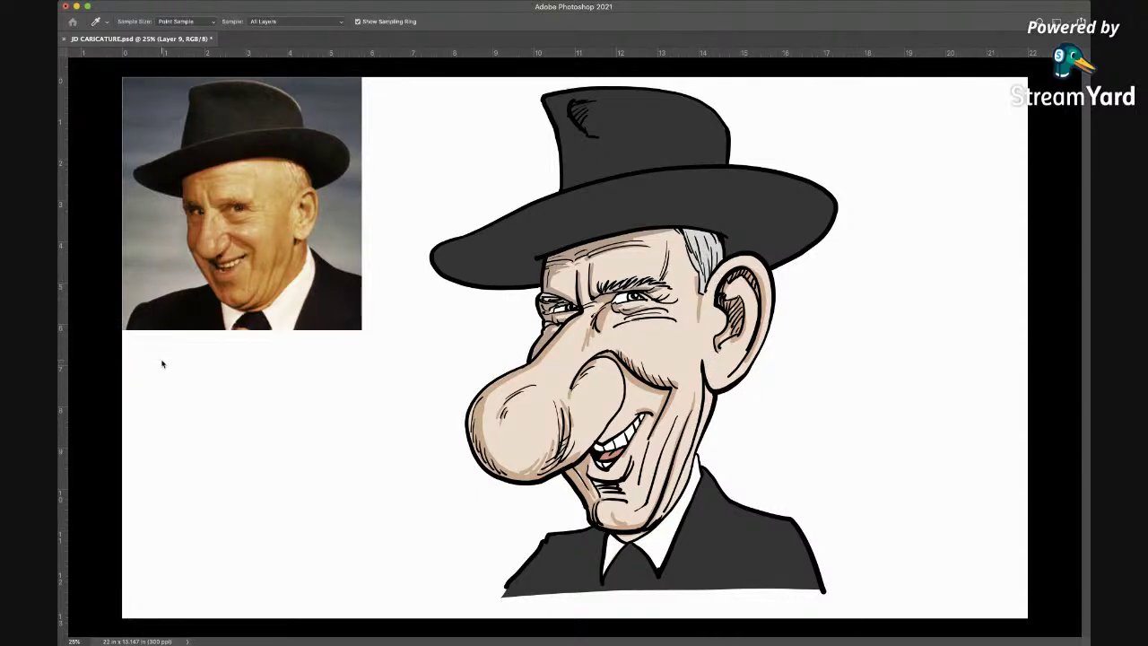
key(b)
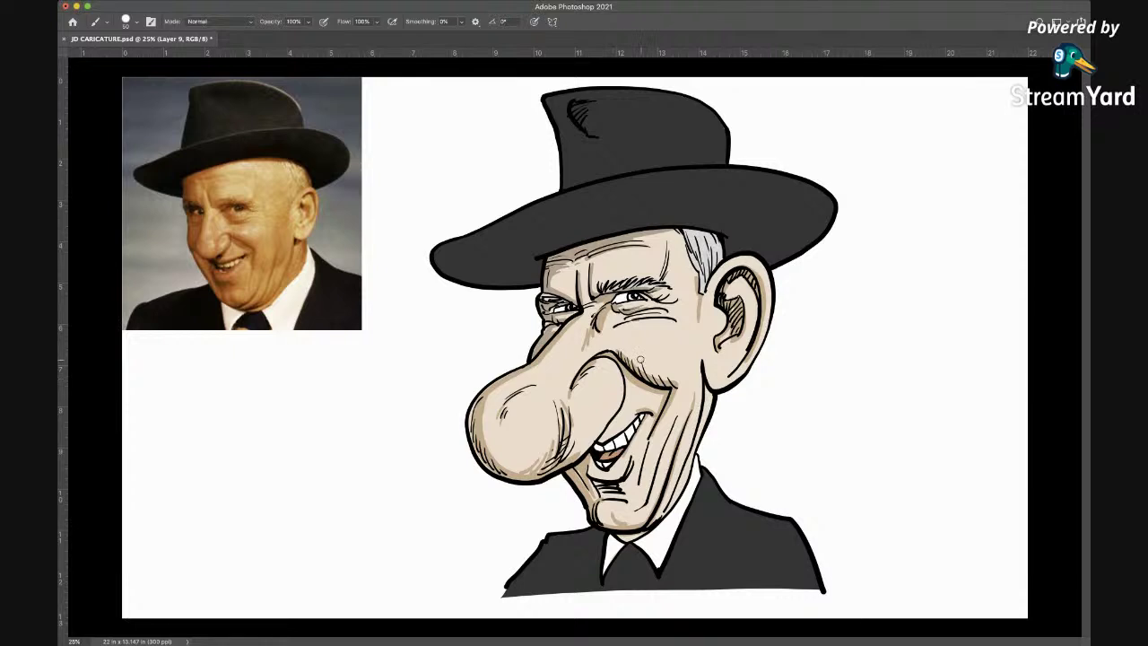
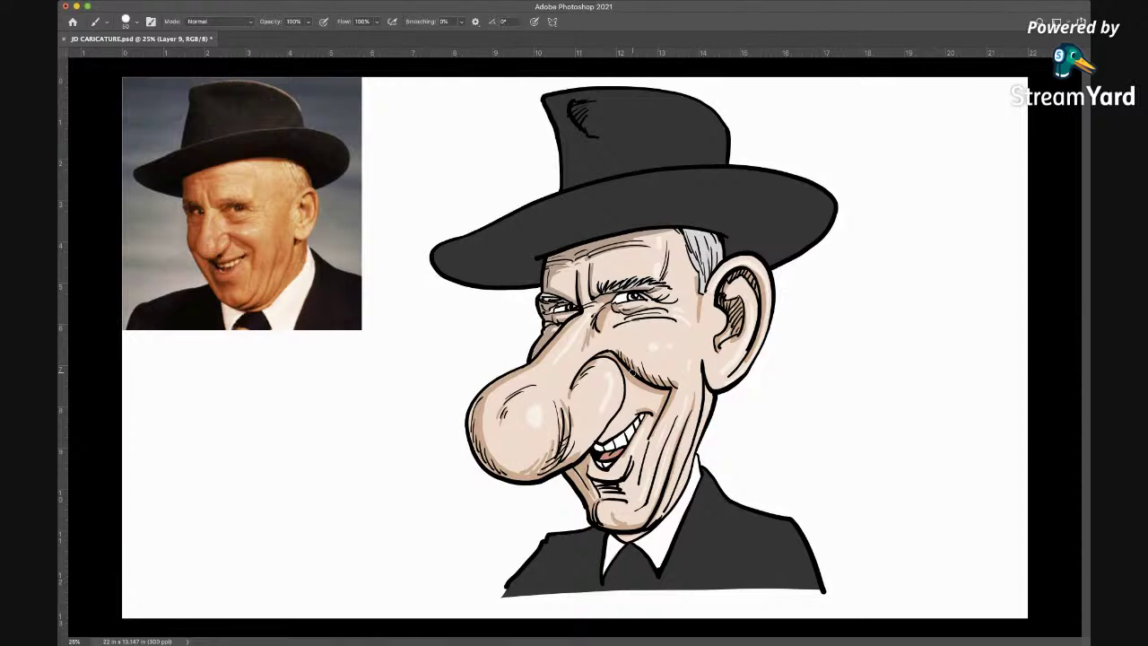
key(i)
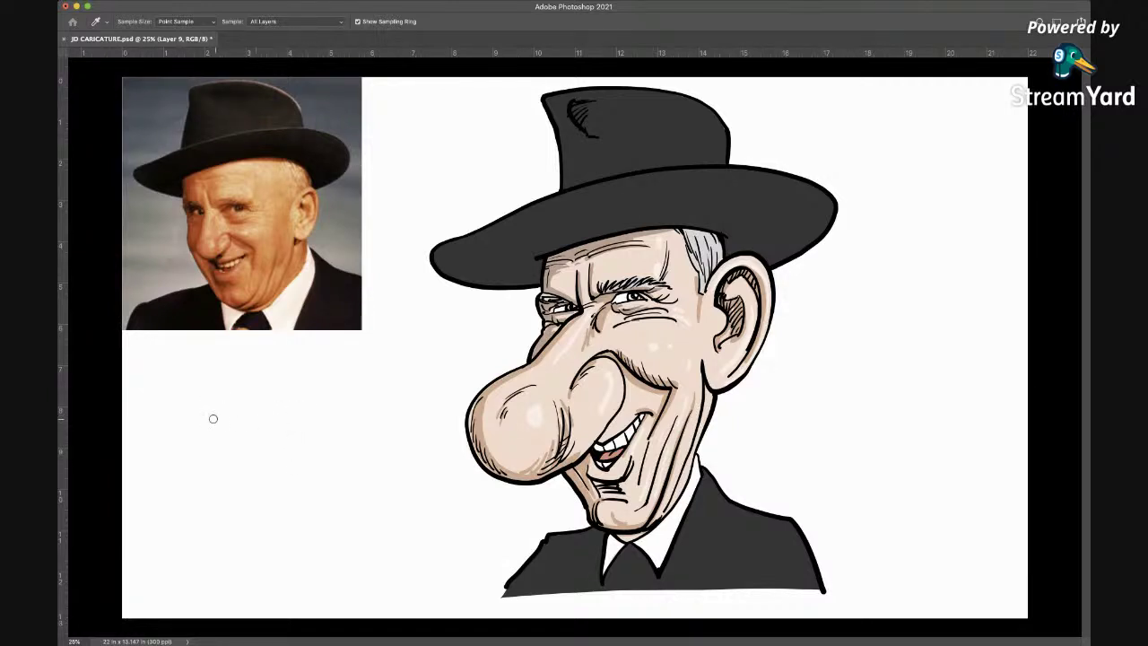
key(b)
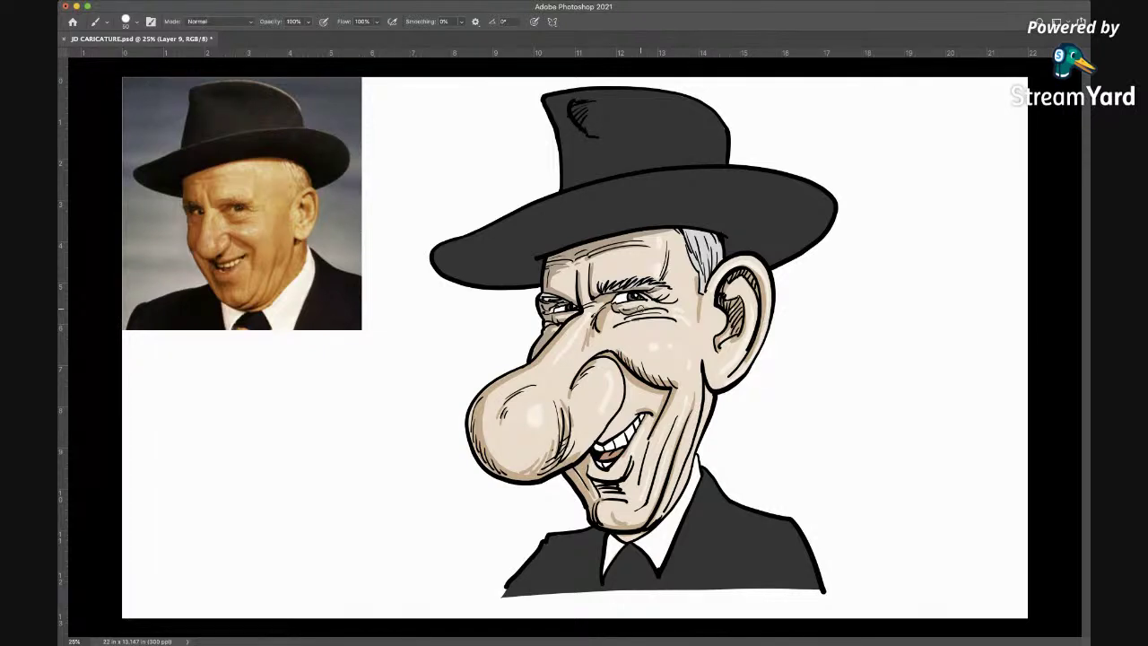
Lasso the hat brim and paint it near-black inside the selection, clearing the selection when done
key(i)
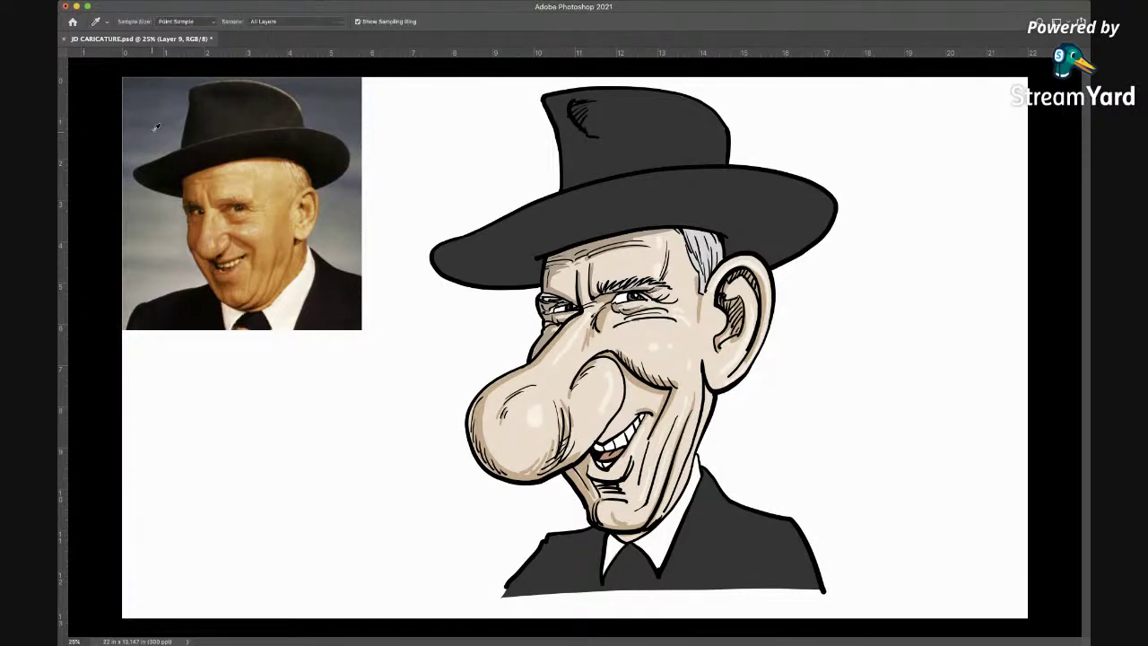
key(l)
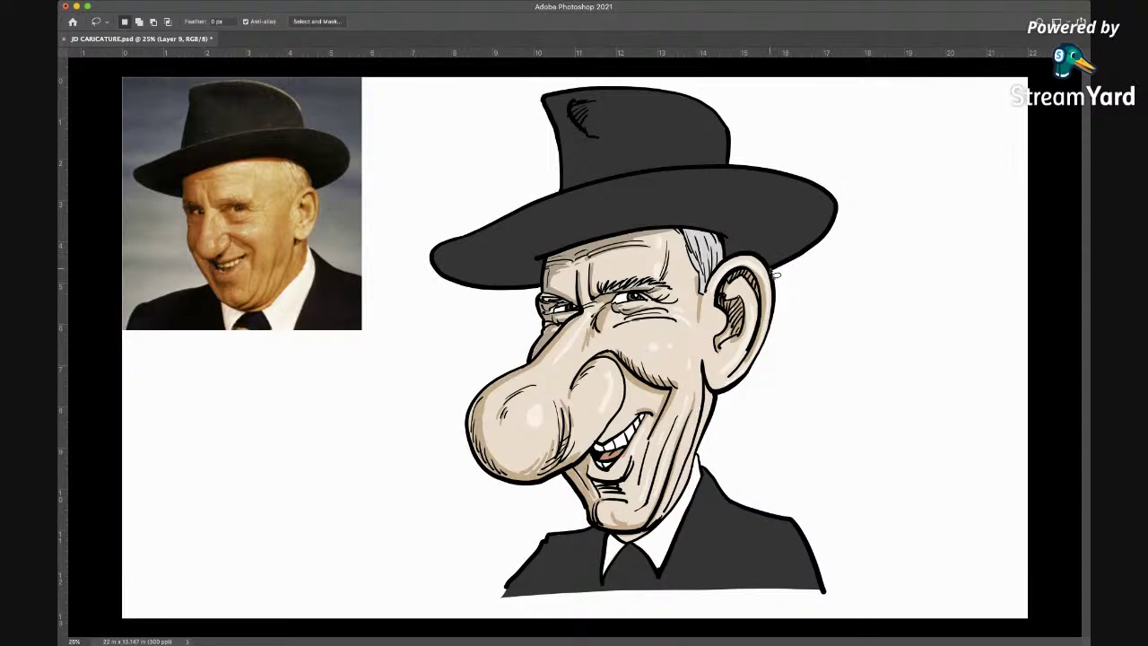
mouse_move(789, 268)
mouse_down()
mouse_move(819, 251)
mouse_move(841, 205)
mouse_move(789, 178)
mouse_move(708, 172)
mouse_move(545, 204)
mouse_move(459, 244)
mouse_move(436, 260)
mouse_move(436, 278)
mouse_move(543, 292)
mouse_move(561, 260)
mouse_move(672, 229)
mouse_move(713, 233)
mouse_move(742, 259)
mouse_up()
key(b)
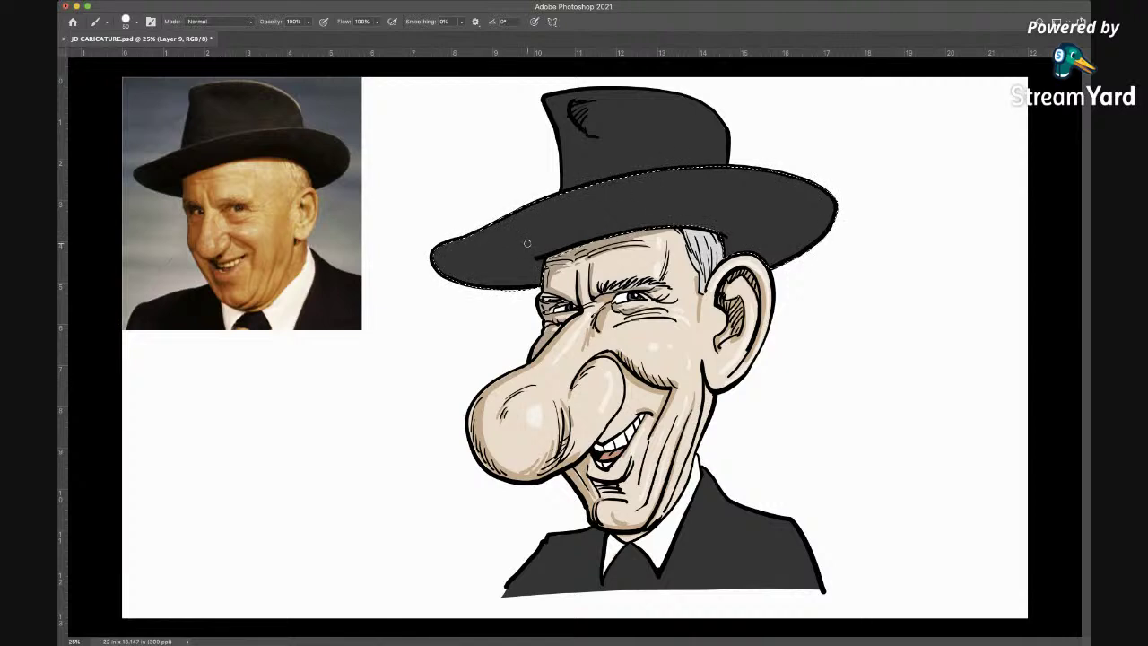
key(i)
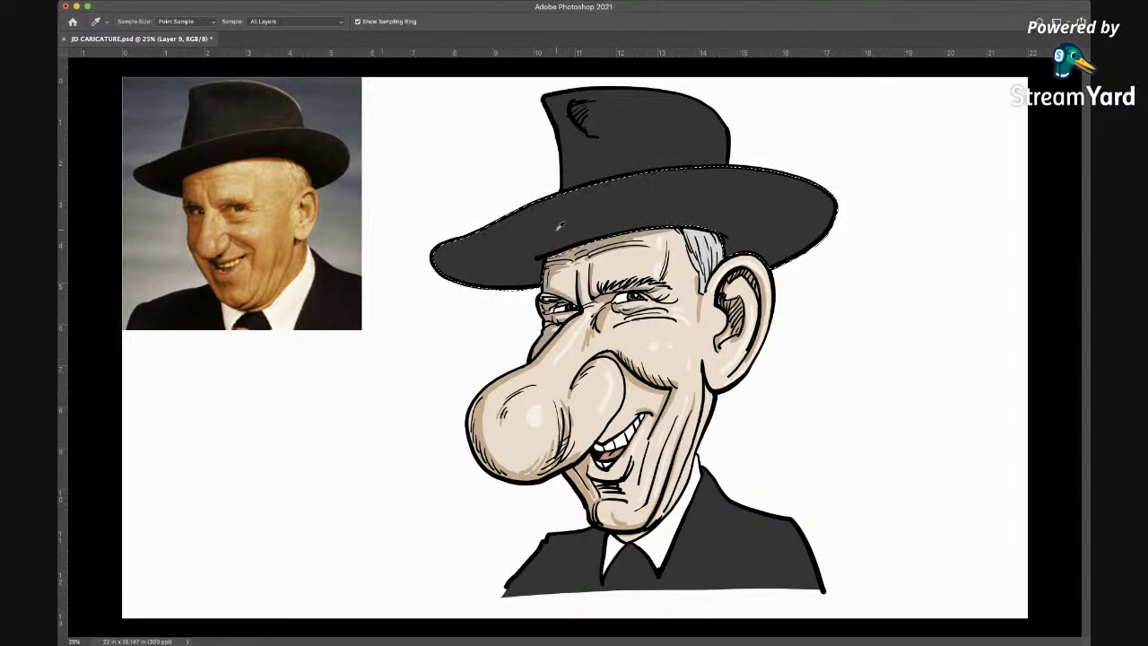
key(b)
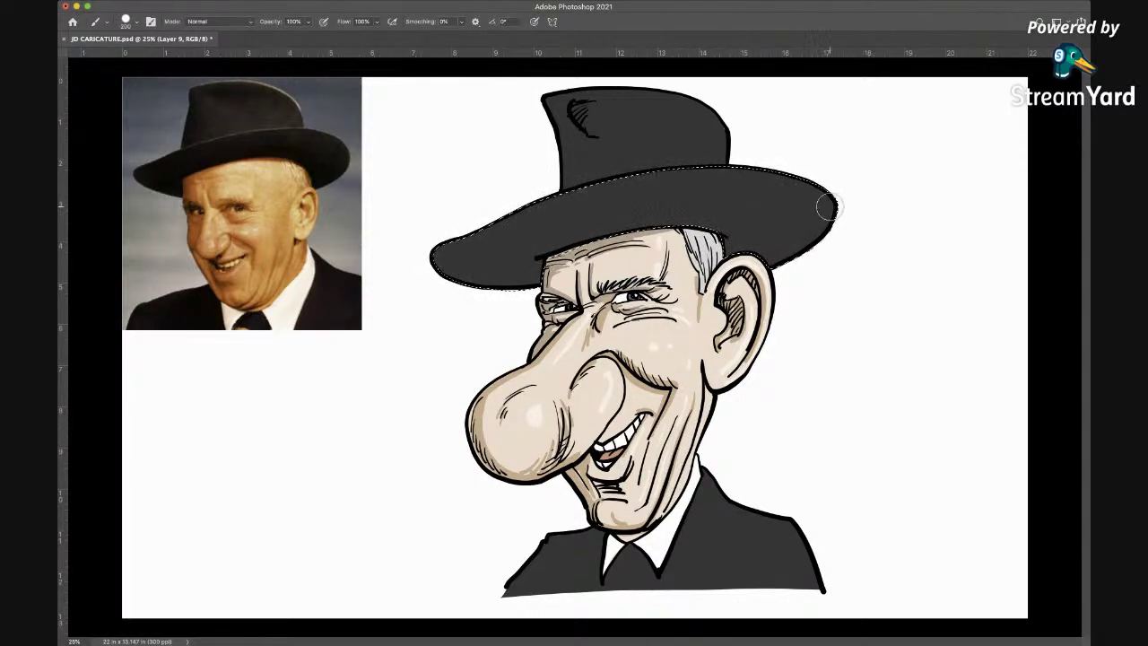
mouse_move(739, 250)
mouse_down()
mouse_move(631, 229)
mouse_move(533, 262)
mouse_move(479, 258)
mouse_move(413, 274)
mouse_move(490, 257)
mouse_move(504, 270)
mouse_move(573, 240)
mouse_up()
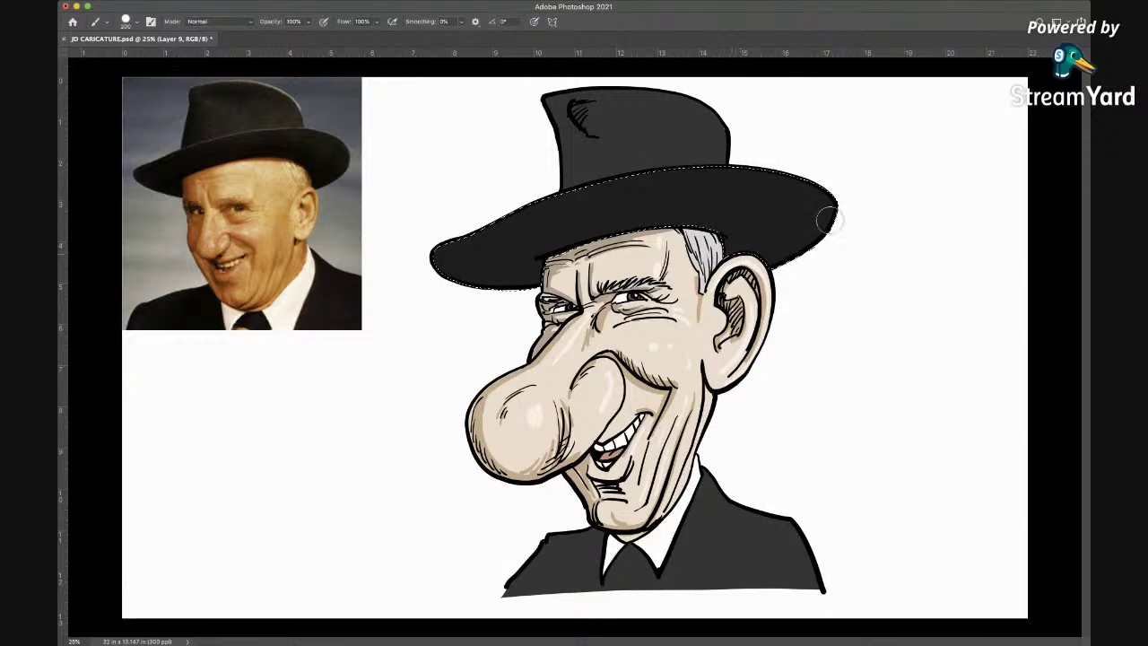
key(ctrl+d)
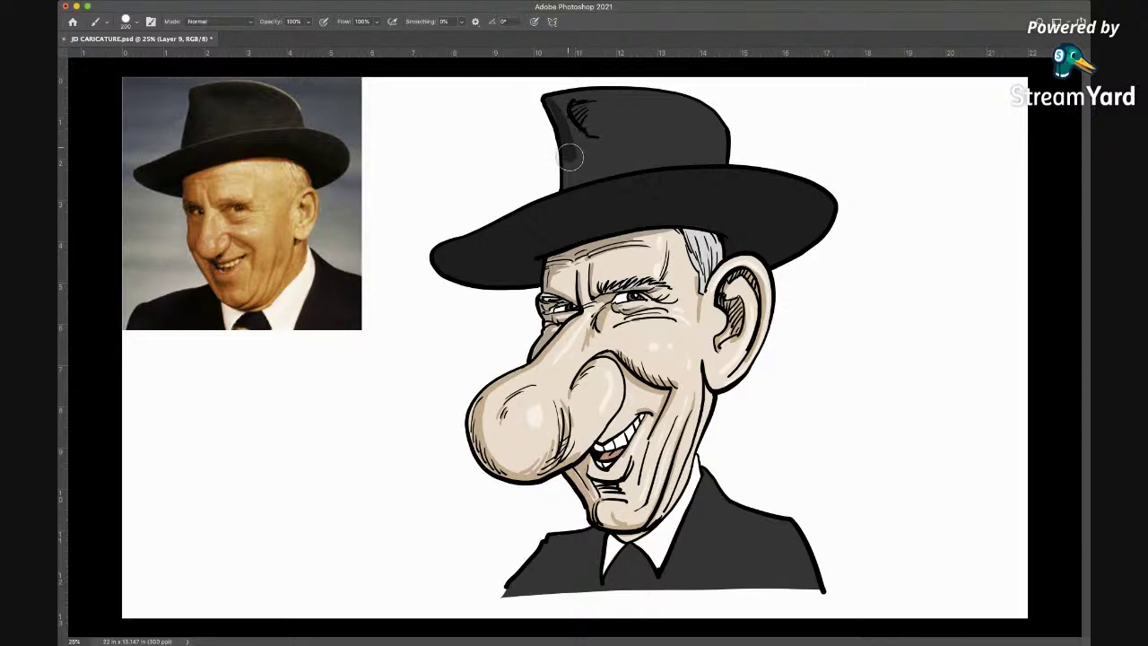
Shade the hat crown's front edge and dent in near-black, and paint white shirt on both sides of the tie
mouse_move(597, 141)
mouse_down()
mouse_move(582, 104)
mouse_move(619, 102)
mouse_move(572, 106)
mouse_move(605, 136)
mouse_move(584, 107)
mouse_up()
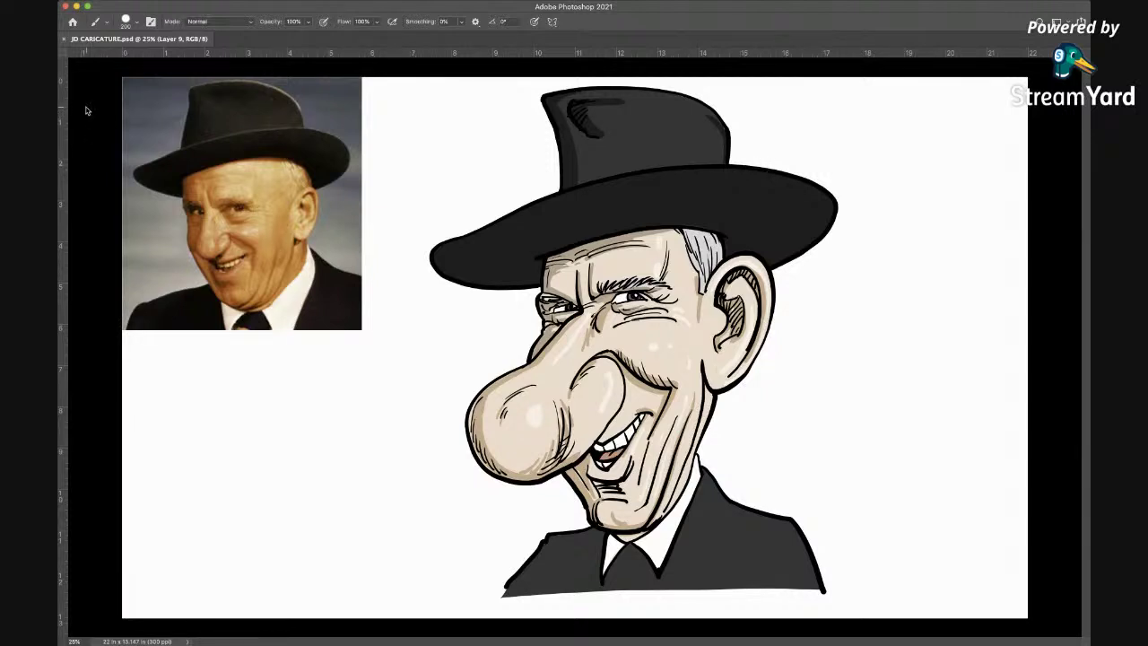
key(alt)
mouse_move(614, 566)
mouse_down()
mouse_move(618, 595)
mouse_move(610, 574)
mouse_move(611, 592)
mouse_move(641, 579)
mouse_move(639, 565)
mouse_up()
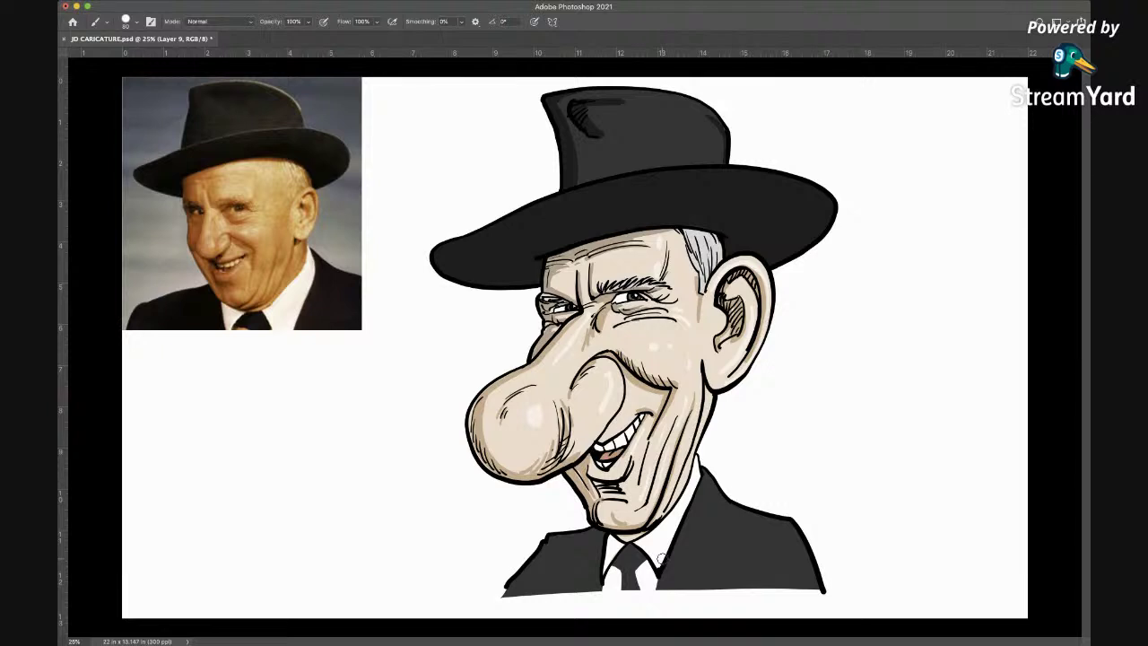
key(super+s)
Paint white over the large nose and the far cheek on a new layer
key(super+shift+alt+n)
mouse_move(531, 331)
mouse_down()
mouse_move(556, 439)
mouse_move(545, 493)
mouse_move(533, 345)
mouse_move(530, 495)
mouse_move(527, 373)
mouse_move(508, 500)
mouse_move(517, 348)
mouse_move(494, 451)
mouse_move(477, 368)
mouse_move(501, 426)
mouse_move(572, 360)
mouse_move(574, 369)
mouse_move(610, 359)
mouse_move(624, 393)
mouse_move(571, 461)
mouse_move(599, 376)
mouse_move(591, 364)
mouse_move(550, 376)
mouse_move(550, 348)
mouse_move(565, 372)
mouse_move(580, 357)
mouse_move(571, 349)
mouse_move(603, 361)
mouse_move(581, 344)
mouse_move(550, 347)
mouse_move(586, 345)
mouse_move(613, 367)
mouse_move(604, 348)
mouse_move(549, 346)
mouse_move(610, 361)
mouse_move(620, 384)
mouse_move(612, 362)
mouse_move(549, 336)
mouse_up()
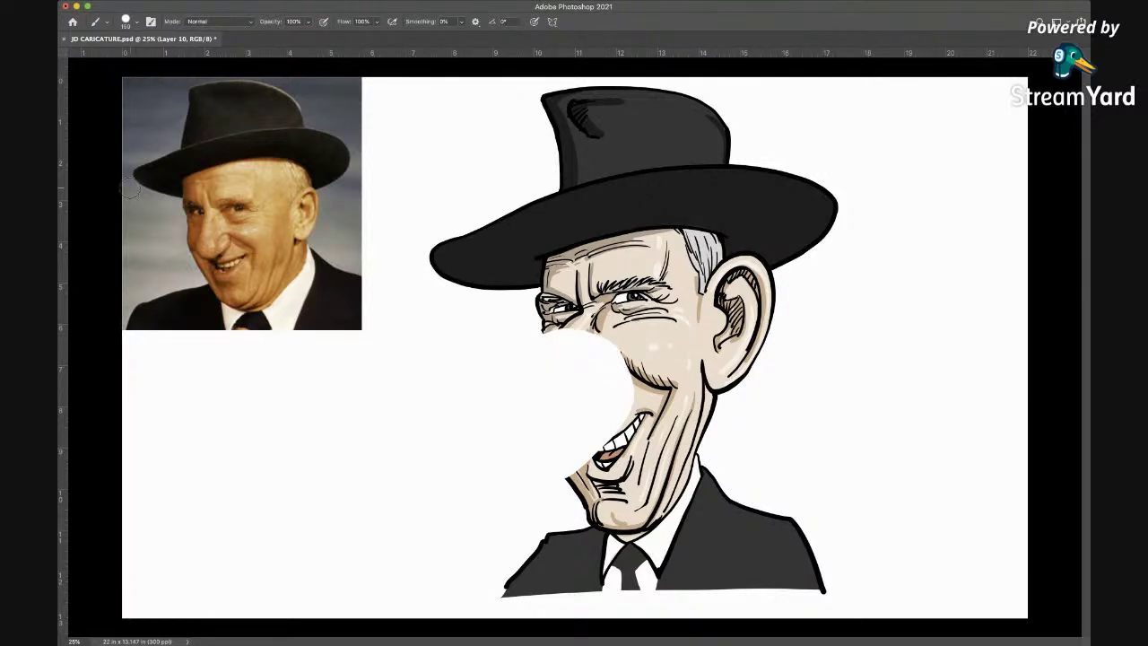
Ink a smaller nose with its nostril, plus the far cheek and jaw outline, in black on a new layer with a smaller brush
key(alt+shift+super+n)
key(bracketleft)
key(bracketleft)
key(bracketleft)
key(bracketleft)
key(bracketleft)
key(bracketleft)
key(alt+shift+super+n)
mouse_move(561, 327)
mouse_down()
mouse_move(536, 401)
mouse_move(565, 411)
mouse_move(612, 391)
mouse_move(619, 381)
mouse_move(584, 368)
mouse_up()
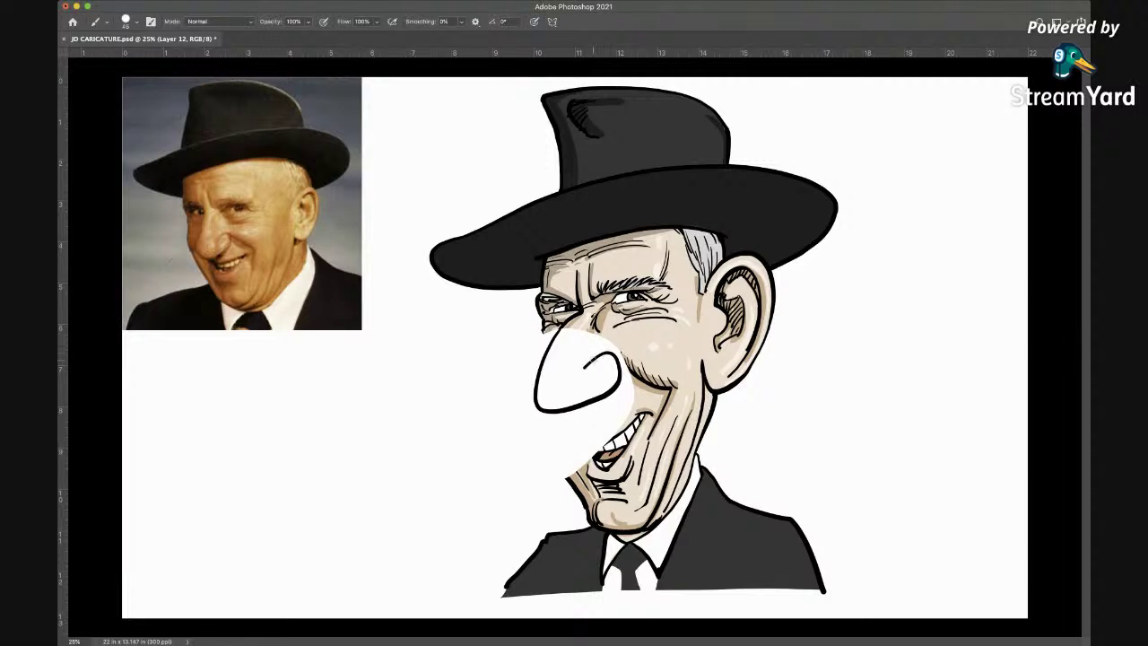
mouse_move(577, 493)
mouse_down()
mouse_move(553, 463)
mouse_move(540, 409)
mouse_up()
drag(541, 333, 532, 381)
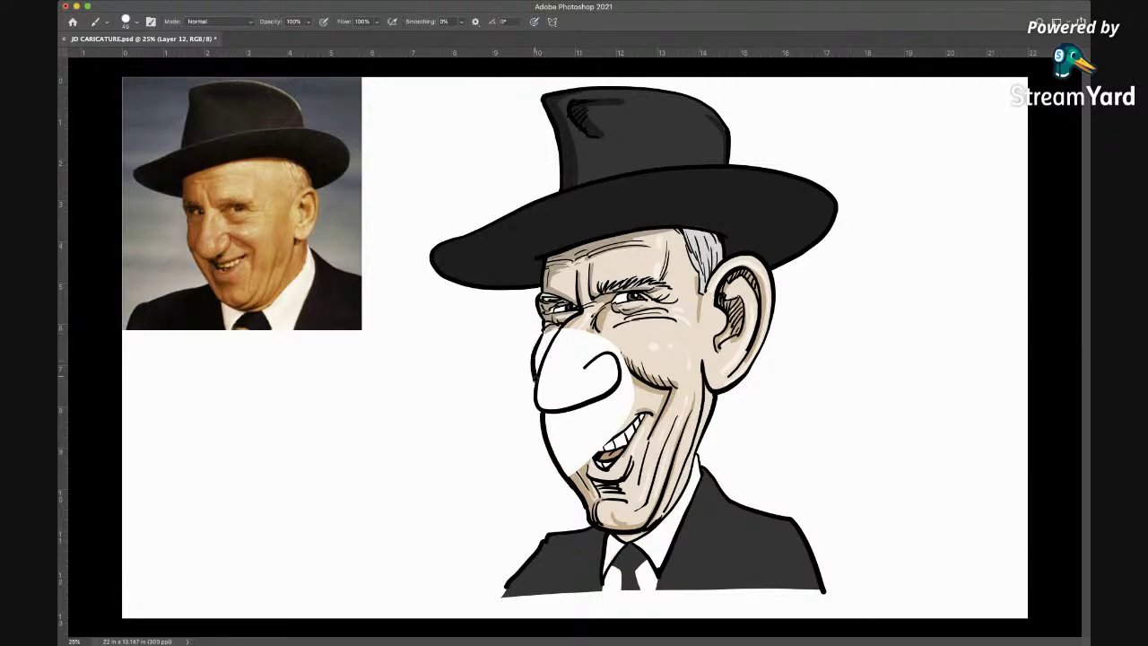
Ink the upper lip, mouth corner, cheek crease and the groove under the smaller nose, erasing and redrawing where needed
drag(593, 444, 565, 427)
drag(588, 491, 581, 479)
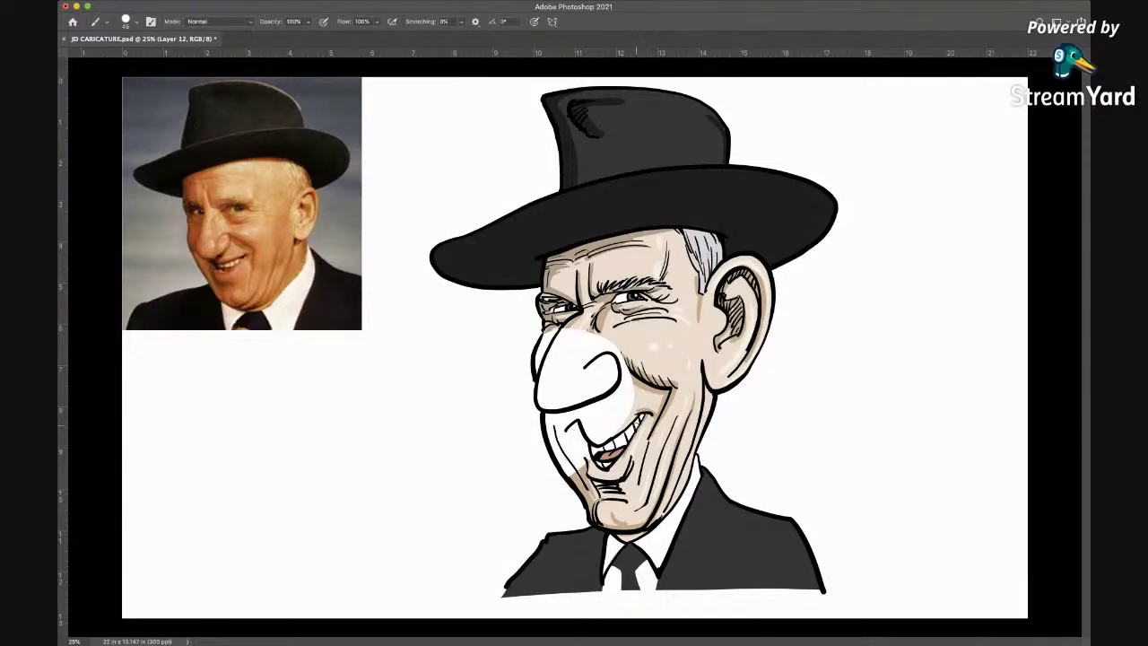
drag(602, 407, 598, 439)
key(e)
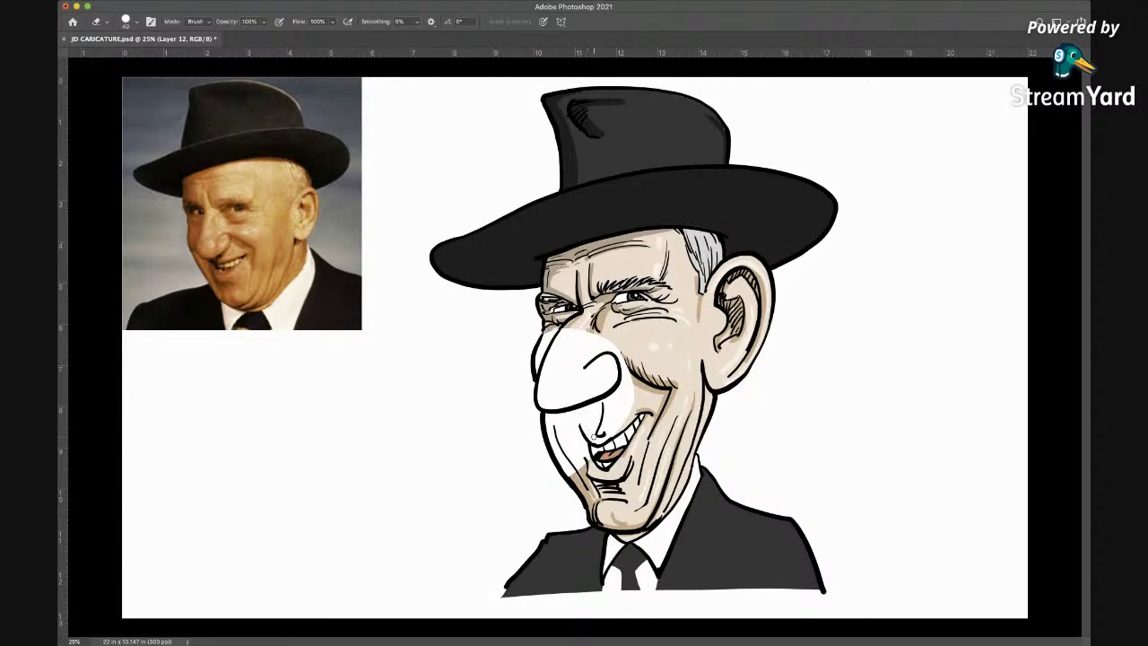
key(b)
drag(577, 421, 574, 432)
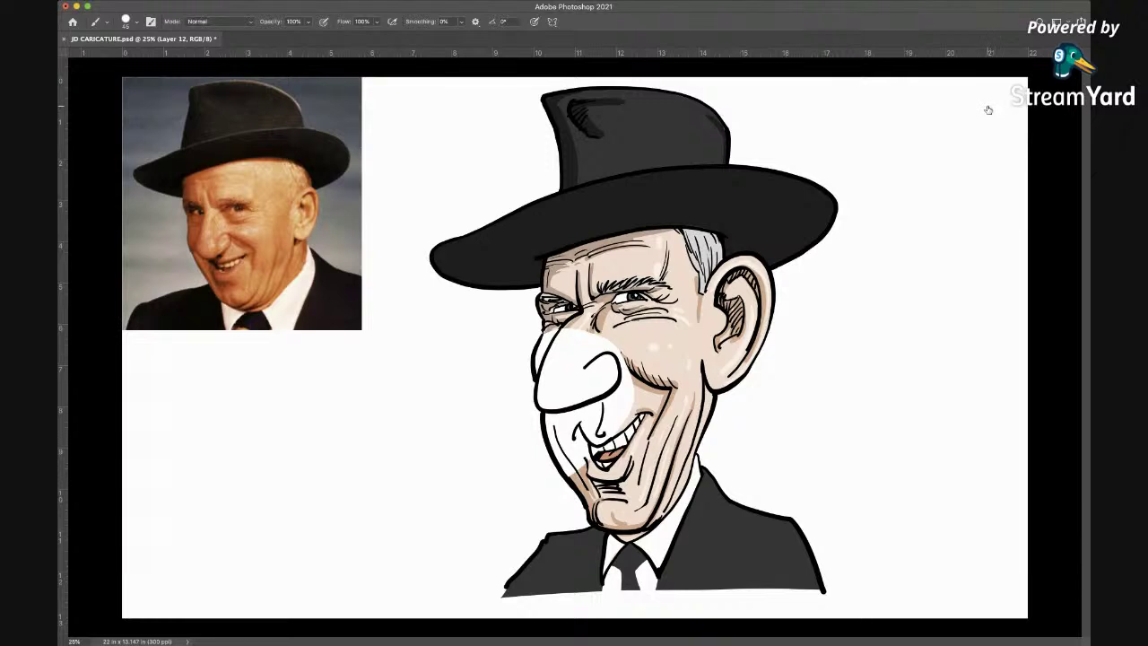
key(super+comma)
key(super+comma)
key(alt+bracketleft)
key(l)
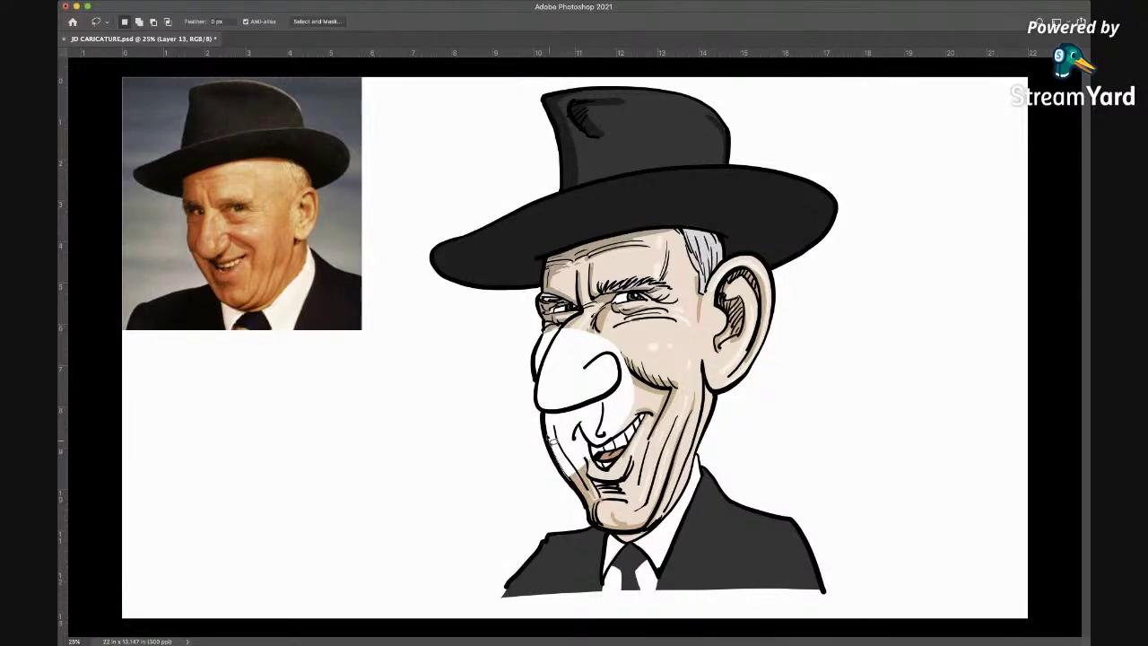
mouse_move(542, 405)
mouse_down()
mouse_move(536, 355)
mouse_move(547, 338)
mouse_move(594, 331)
mouse_move(630, 361)
mouse_move(638, 437)
mouse_up()
key(i)
click(630, 337)
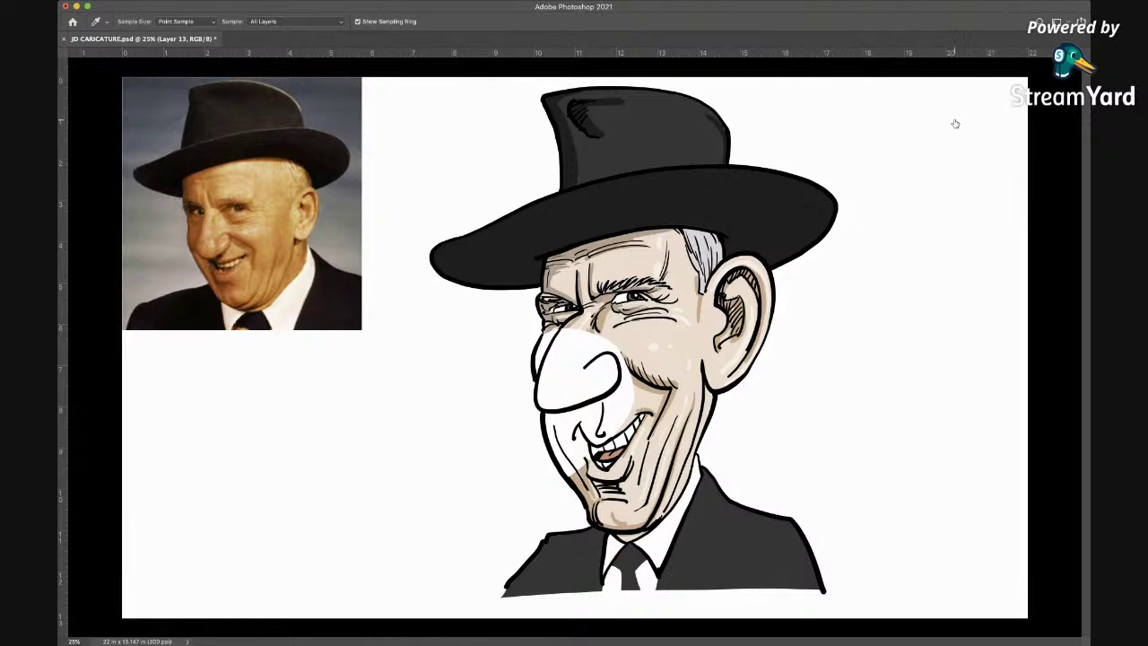
key(Delete)
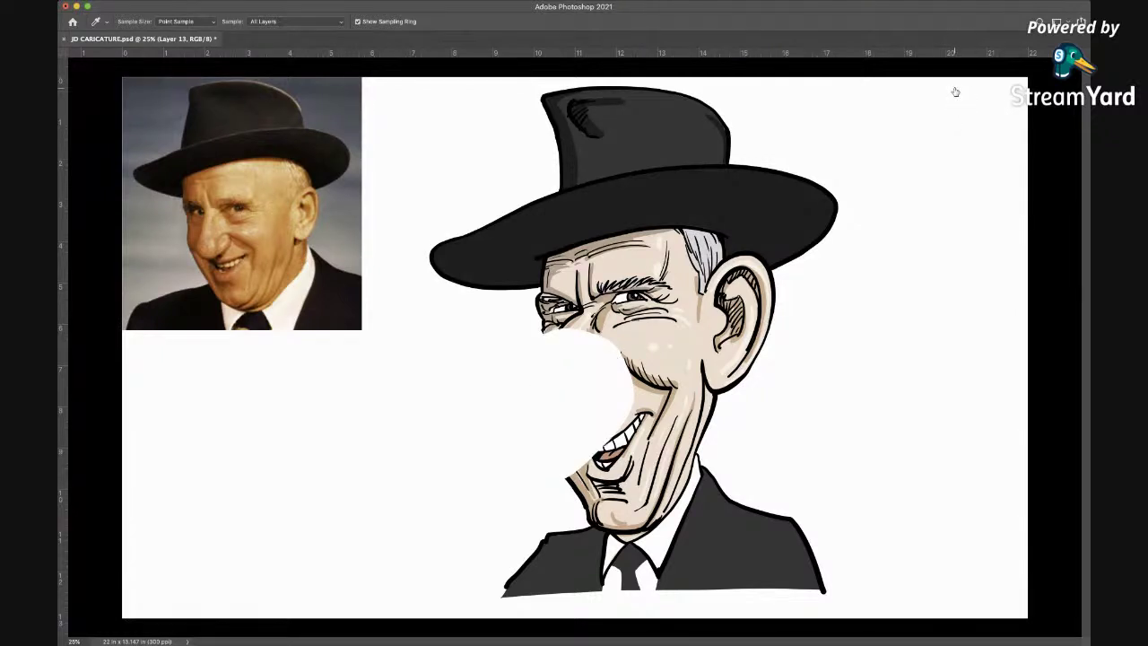
key(super+z)
key(super+shift+z)
key(super+z)
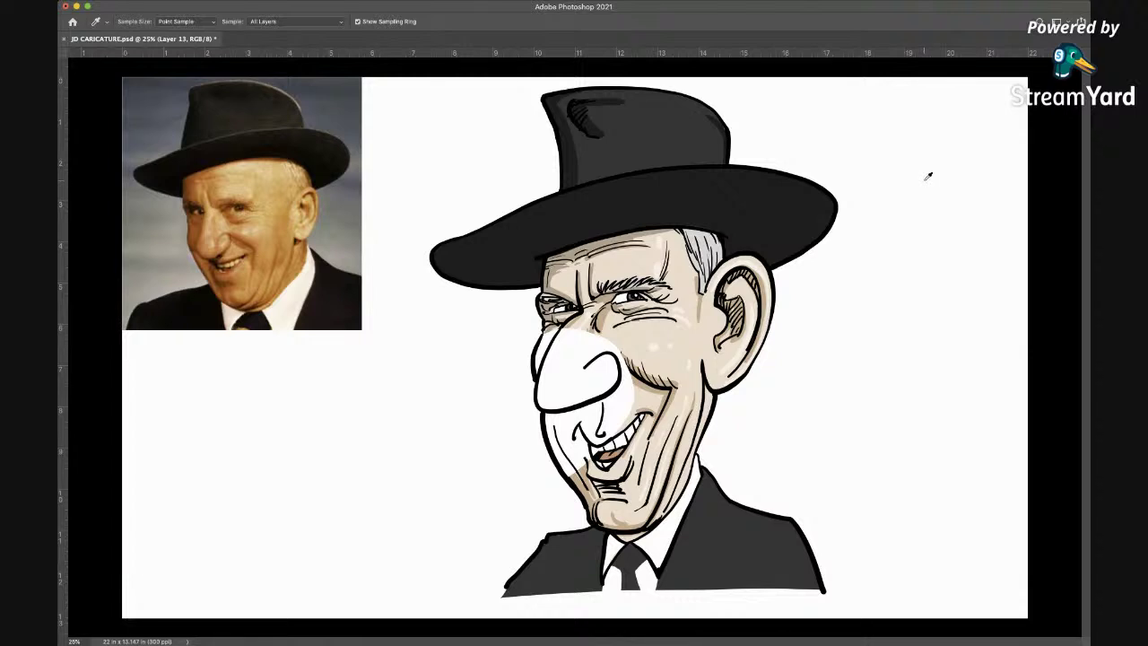
Paint the white area of the smaller nose, far cheek and upper lip with the light skin colour on the patch layer
super+click(633, 413)
key(b)
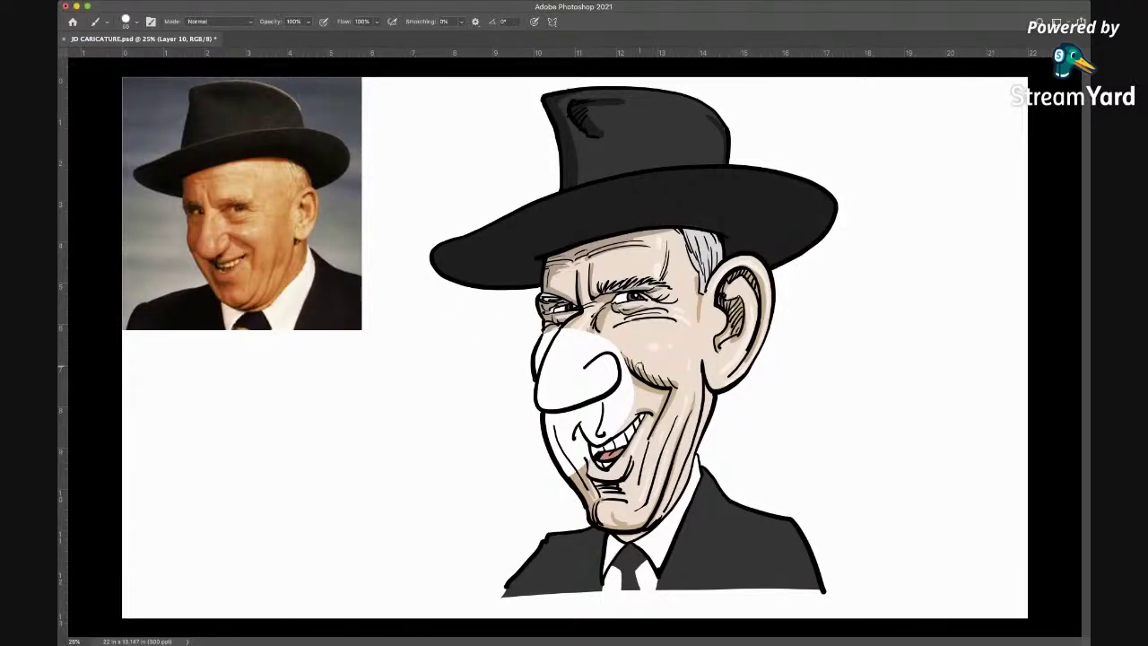
mouse_move(636, 371)
mouse_down()
mouse_move(615, 436)
mouse_move(578, 460)
mouse_move(574, 427)
mouse_move(591, 379)
mouse_move(552, 346)
mouse_move(564, 330)
mouse_move(544, 352)
mouse_move(547, 420)
mouse_move(587, 481)
mouse_up()
Lasso the stray skin paint outside the jaw and cover it with white, then shade the far cheek and under the nose in tan
key(l)
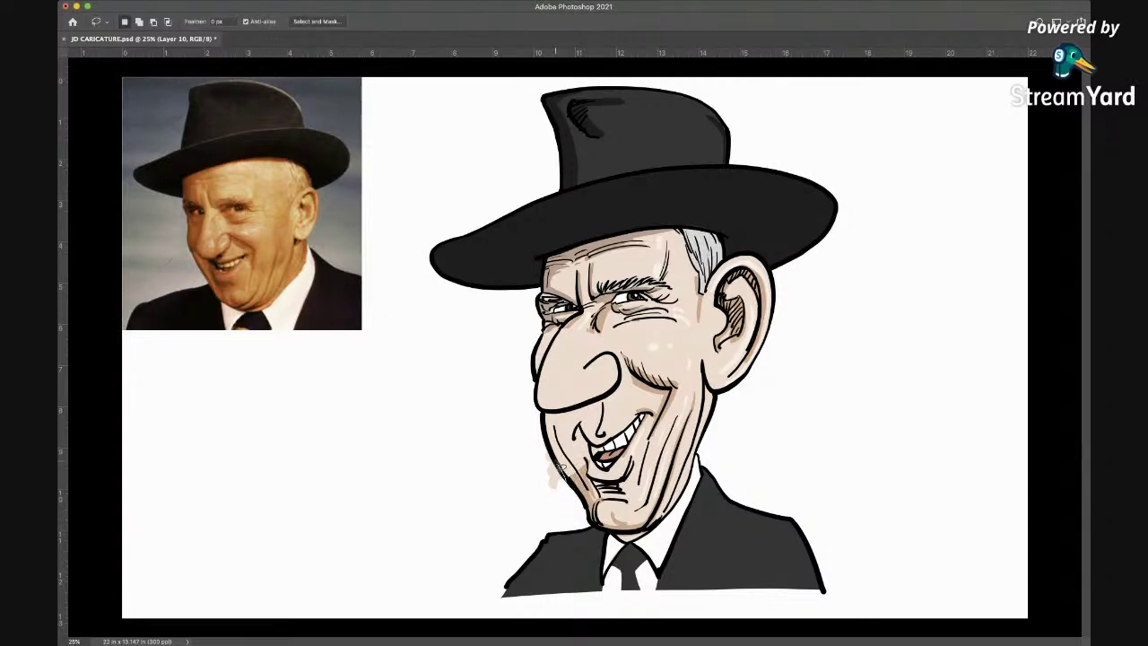
drag(541, 448, 563, 506)
key(i)
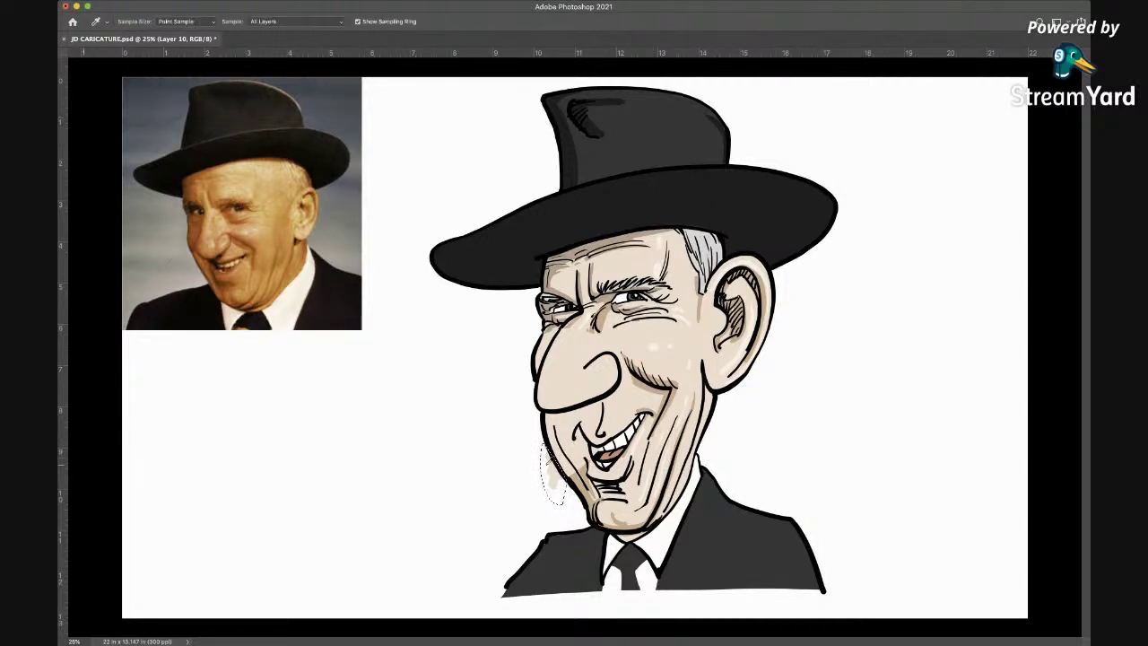
key(b)
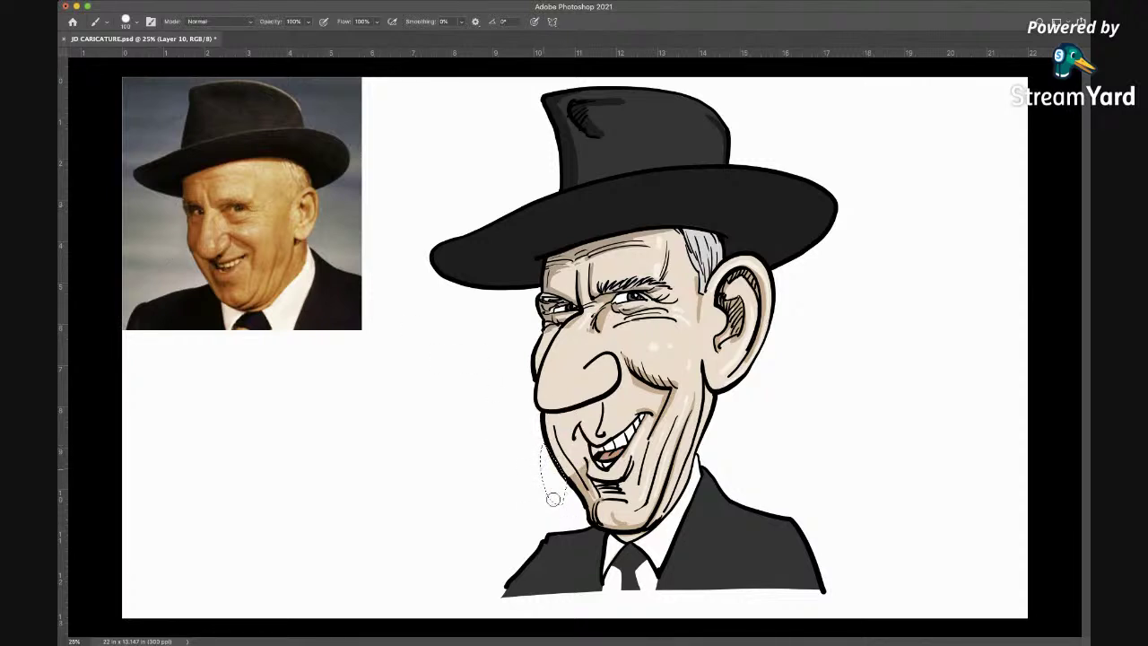
key(ctrl+d)
drag(555, 428, 579, 484)
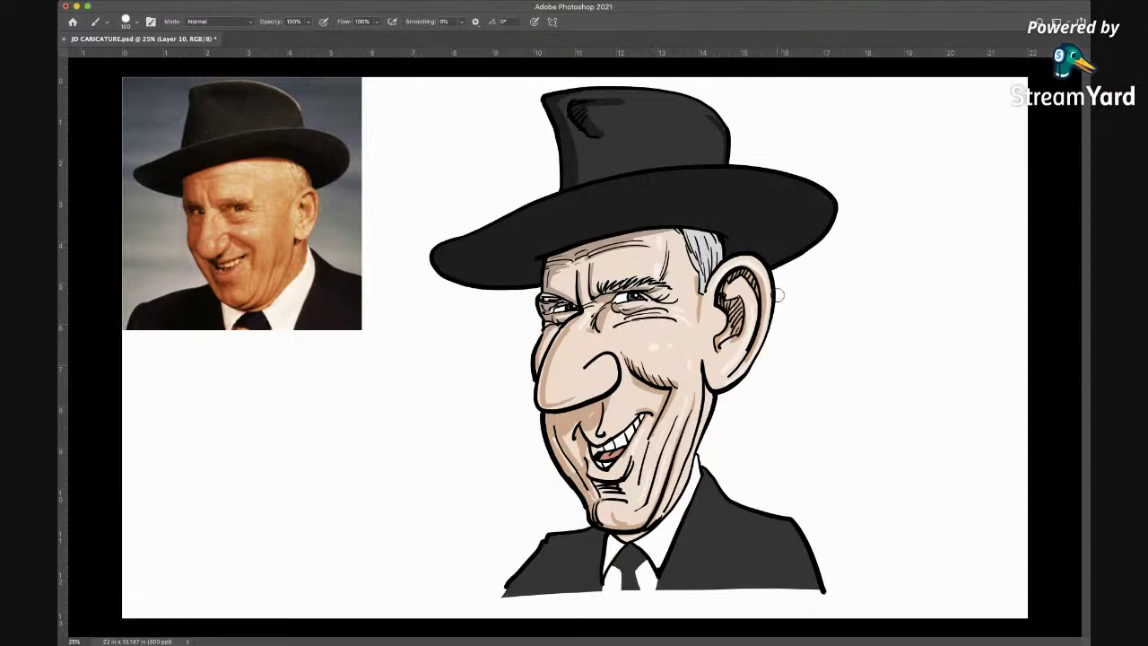
Compare the caricature with and without the smaller-nose redraw
key(super+z)
key(super+shift+z)
key(super+z)
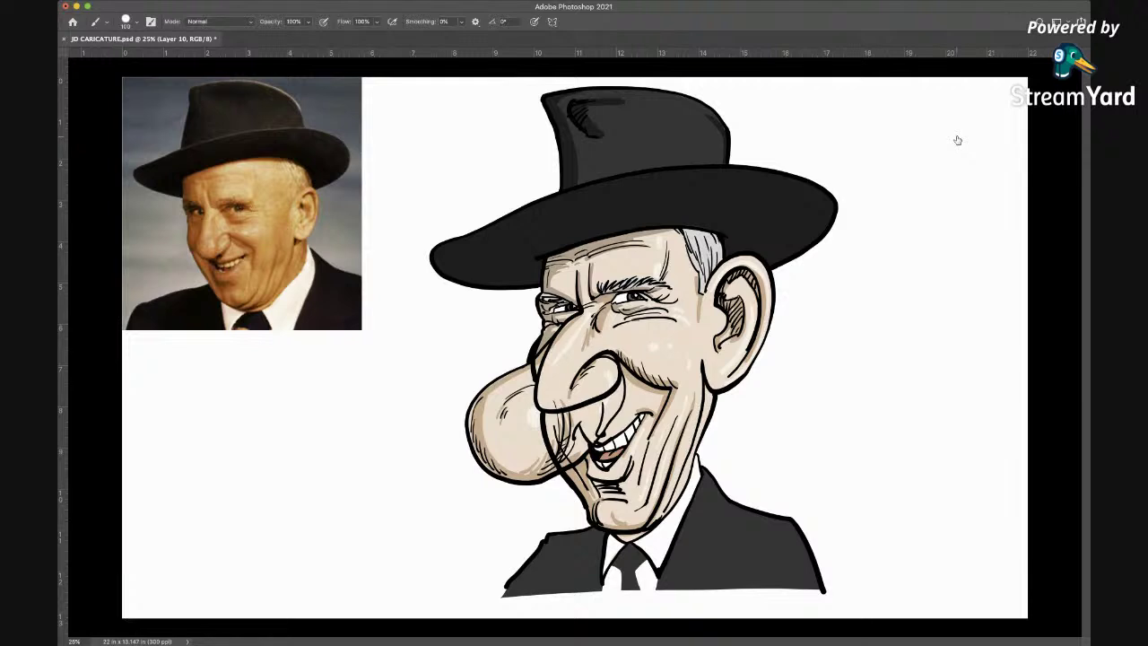
key(super+shift+z)
Select the layers holding the smaller-nose redraw and duplicate them
key(super+shift+alt+n)
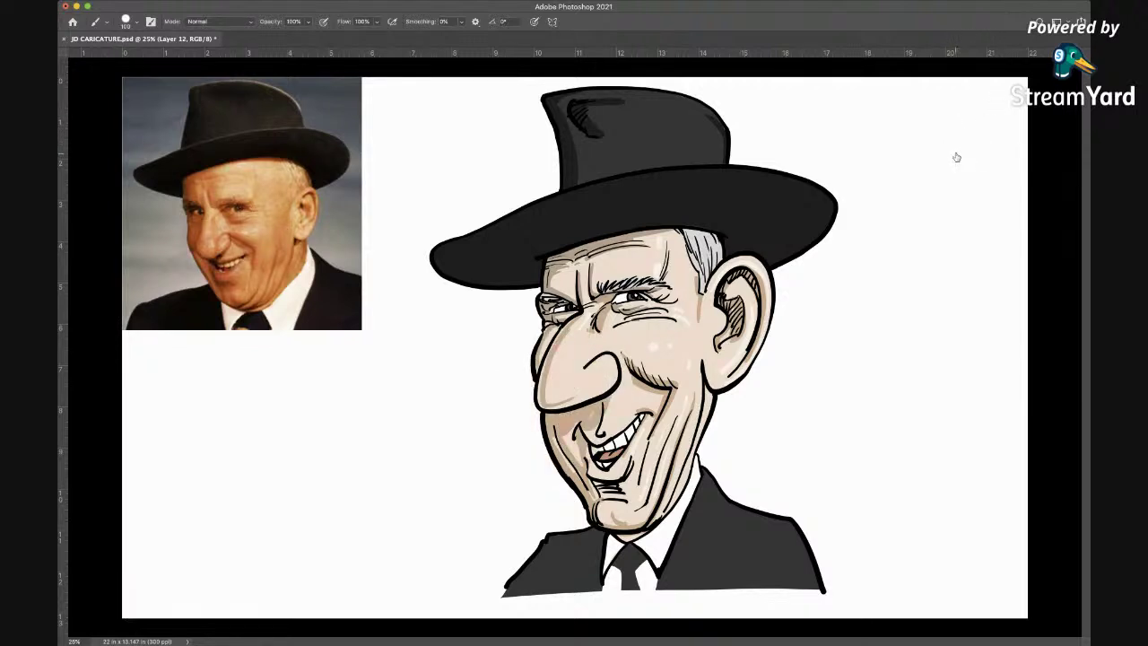
super+click(995, 151)
super+click(986, 94)
super+click(985, 141)
key(super+j)
Switch between the large-nose and small-nose versions, leaving the large nose displayed
key(super+shift+z)
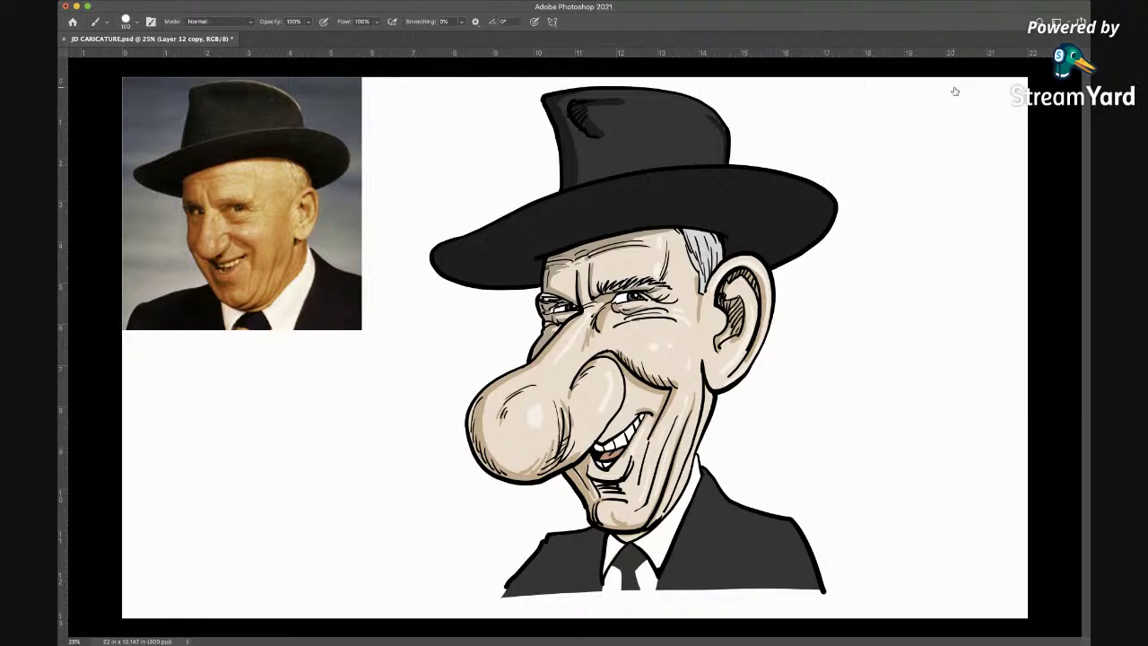
key(super+z)
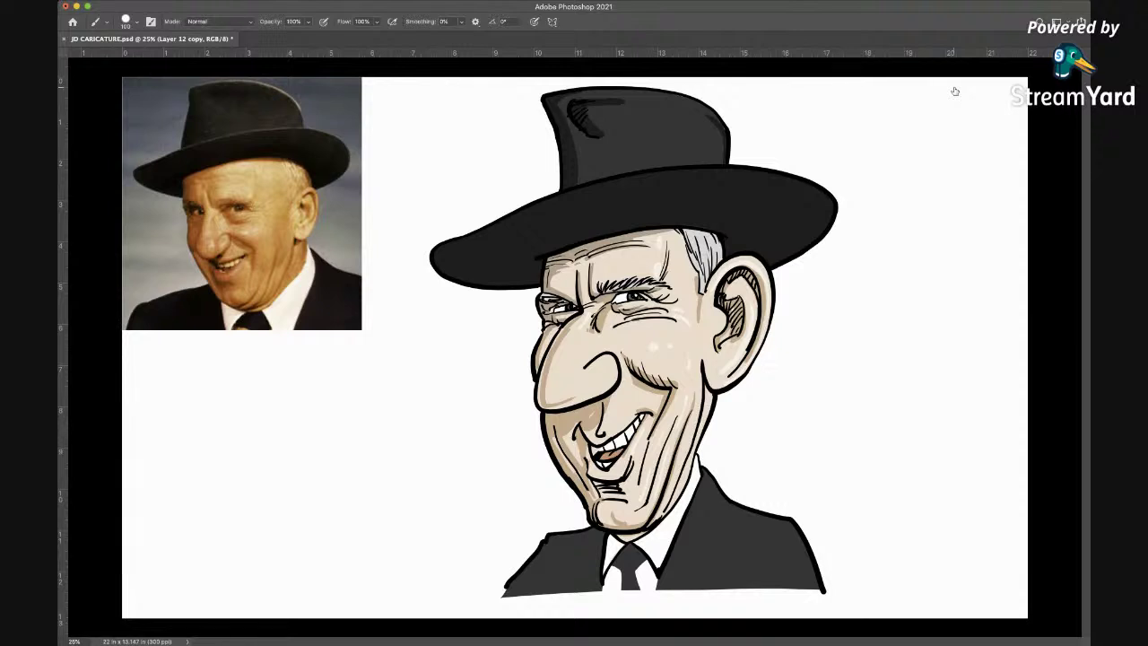
key(super+shift+z)
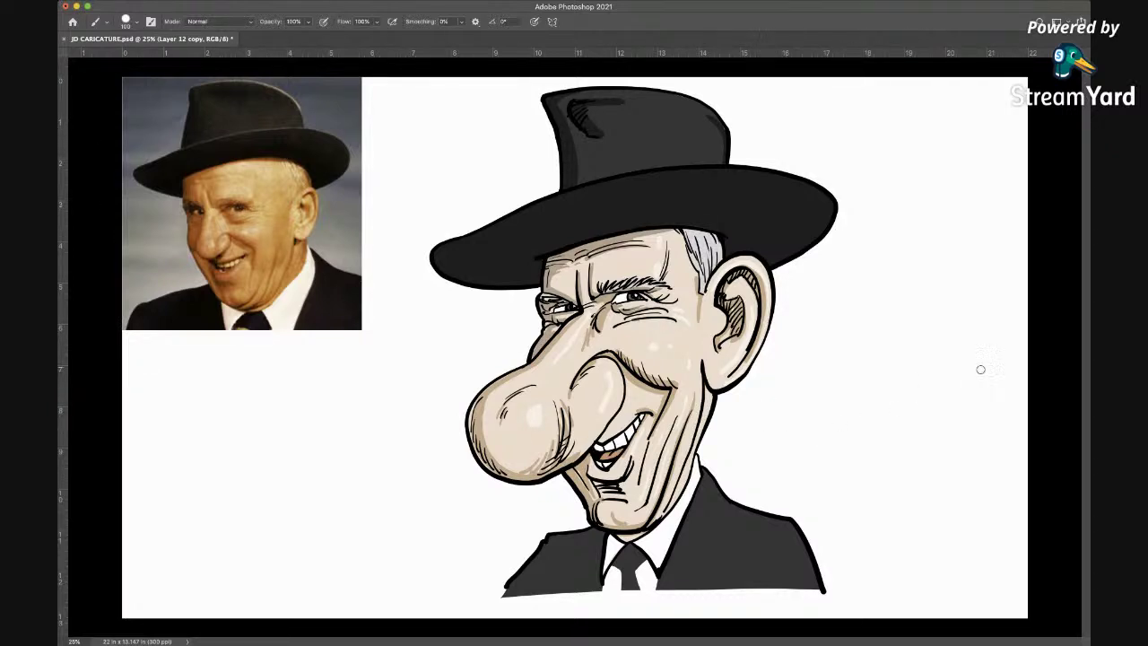
Hand-letter the artist's first name in black on a new layer, above the coat's near shoulder, using a smaller brush
key(super+alt+shift+n)
key(bracketleft)
key(bracketleft)
drag(737, 417, 737, 453)
mouse_move(723, 418)
mouse_down()
mouse_move(738, 459)
mouse_move(785, 439)
mouse_up()
click(767, 440)
drag(778, 450, 796, 403)
Hand-letter the artist's surname below the first name with a long horizontal flourish, and add the year 2021 under it
mouse_move(753, 454)
mouse_down()
mouse_move(756, 488)
mouse_move(784, 486)
mouse_move(797, 461)
mouse_up()
mouse_move(780, 474)
mouse_down()
mouse_move(807, 485)
mouse_move(834, 443)
mouse_move(818, 488)
mouse_move(830, 488)
mouse_up()
mouse_move(818, 473)
mouse_down()
mouse_move(838, 472)
mouse_move(843, 438)
mouse_move(850, 493)
mouse_up()
drag(848, 465, 907, 459)
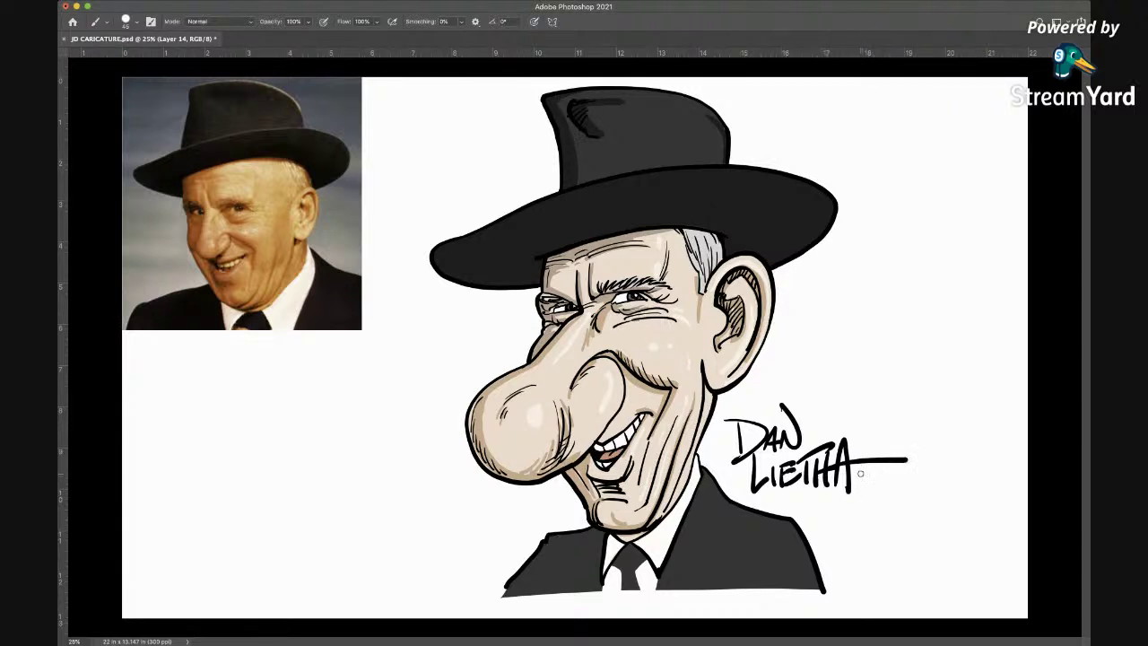
mouse_move(858, 473)
mouse_down()
mouse_move(863, 488)
mouse_move(871, 475)
mouse_move(887, 487)
mouse_up()
drag(894, 466, 890, 487)
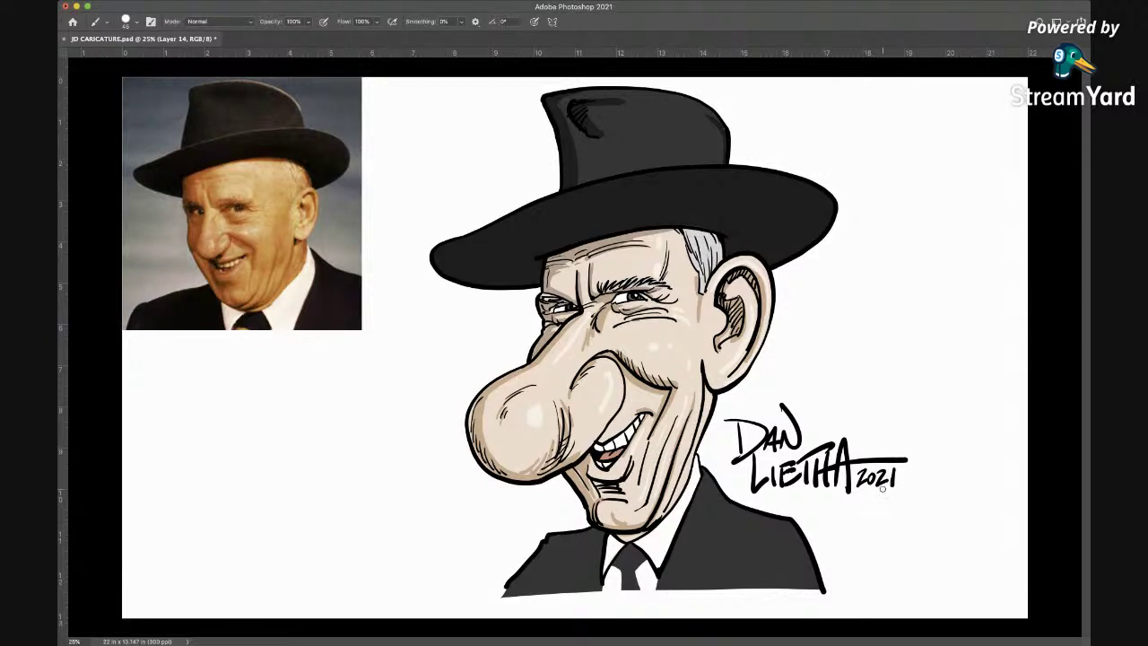